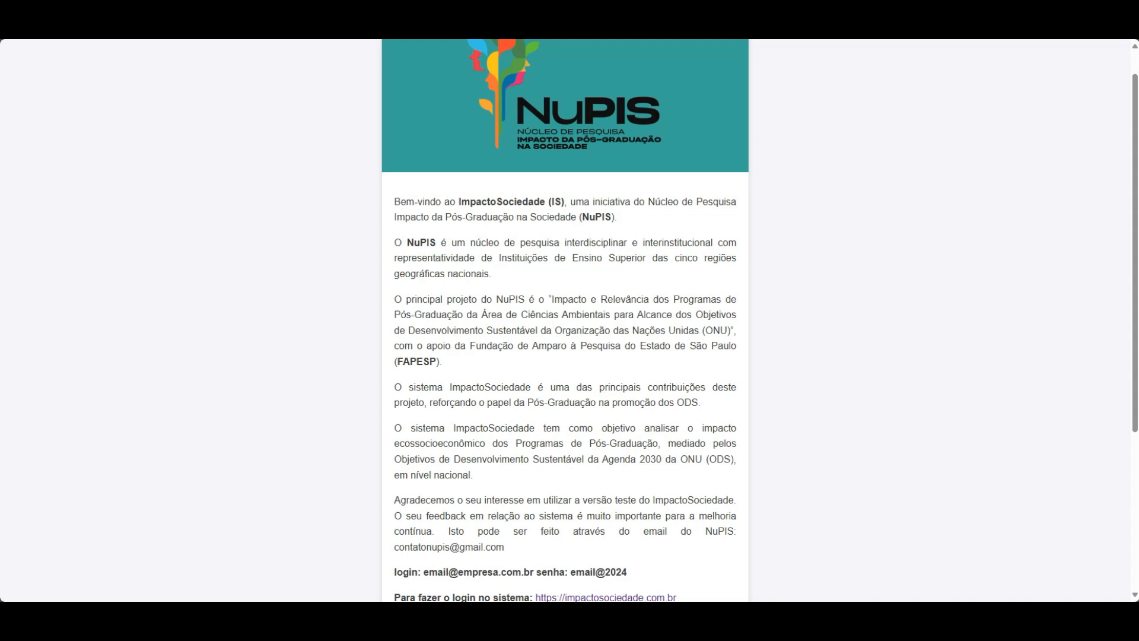
# Follow the impactosociedade.com.br link in the NuPIS e-mail to the system home page.
pyautogui.scroll(-3, 546, 248)
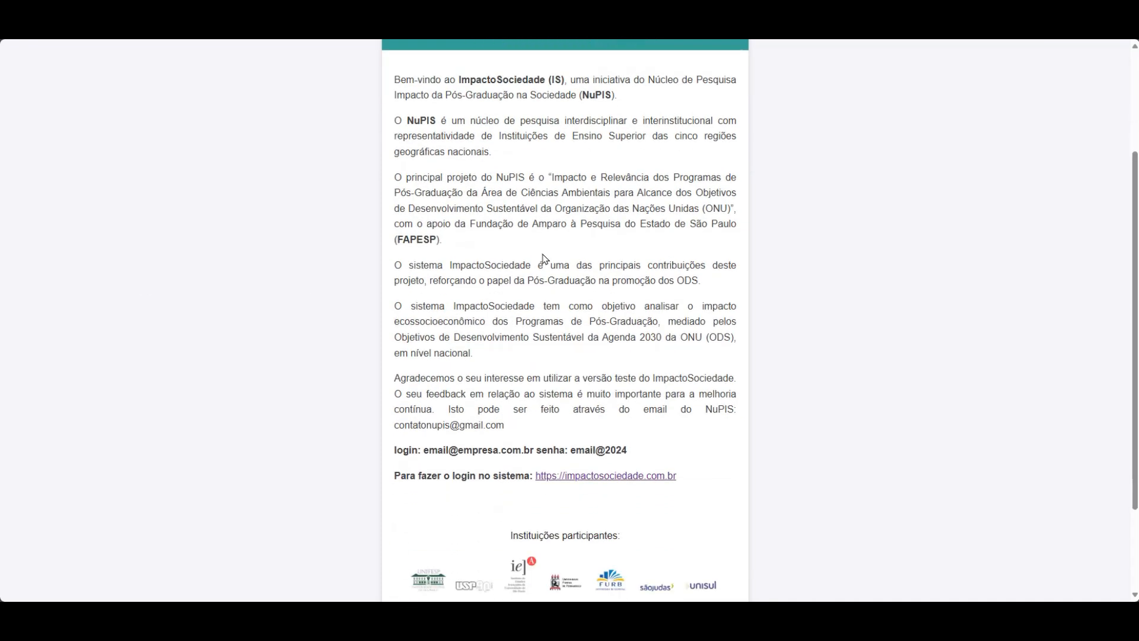
pyautogui.moveTo(632, 390); pyautogui.dragTo(392, 390)
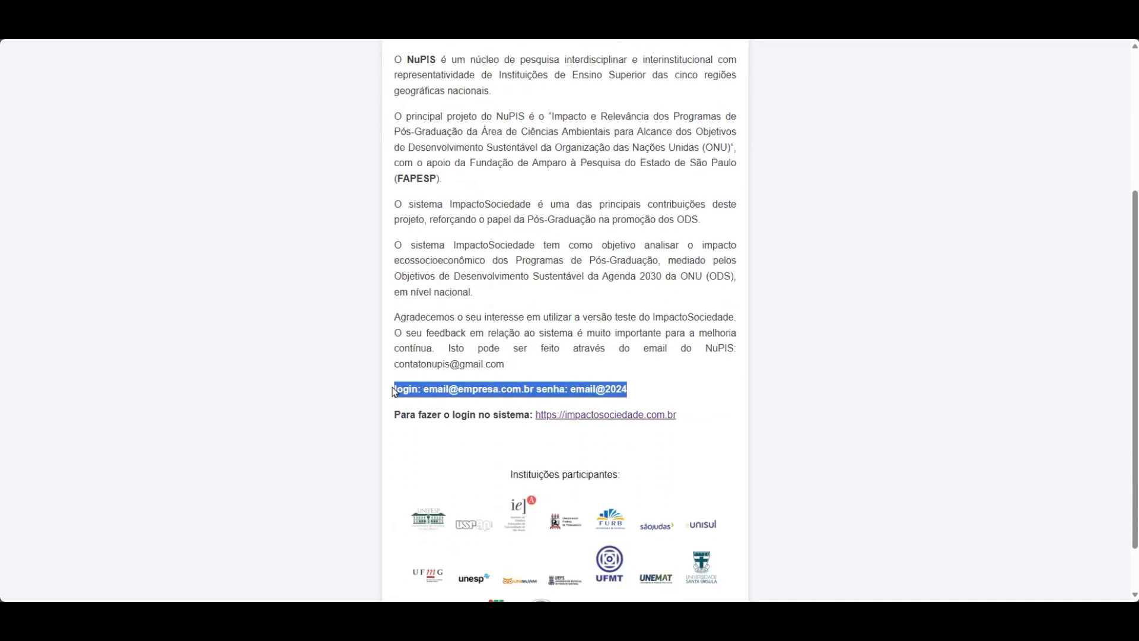
pyautogui.click(584, 227)
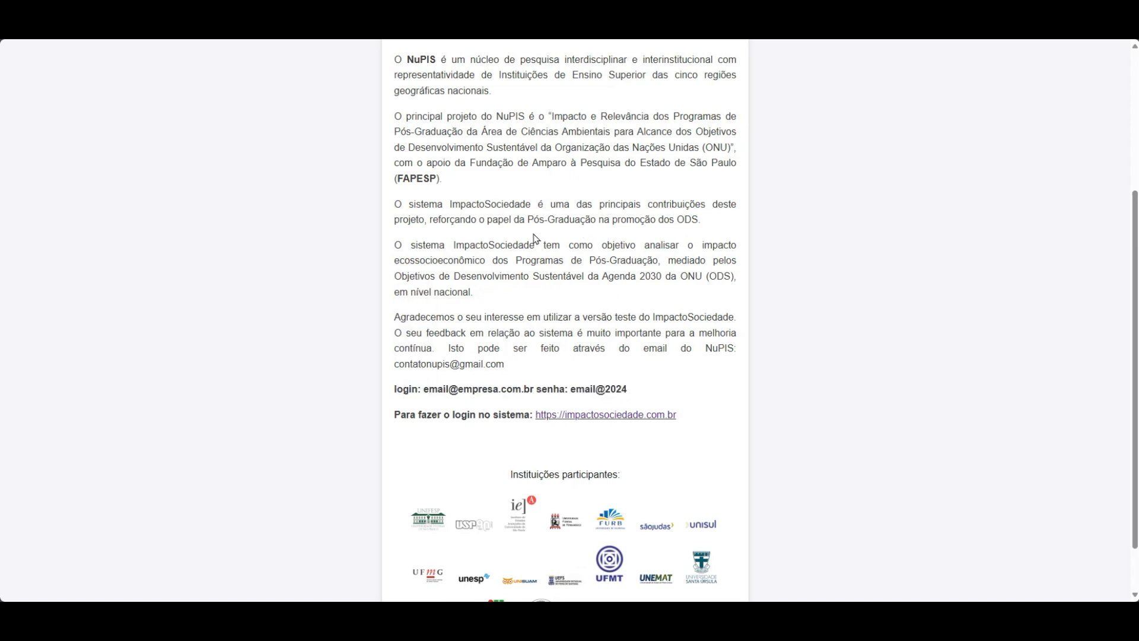
pyautogui.click(599, 419)
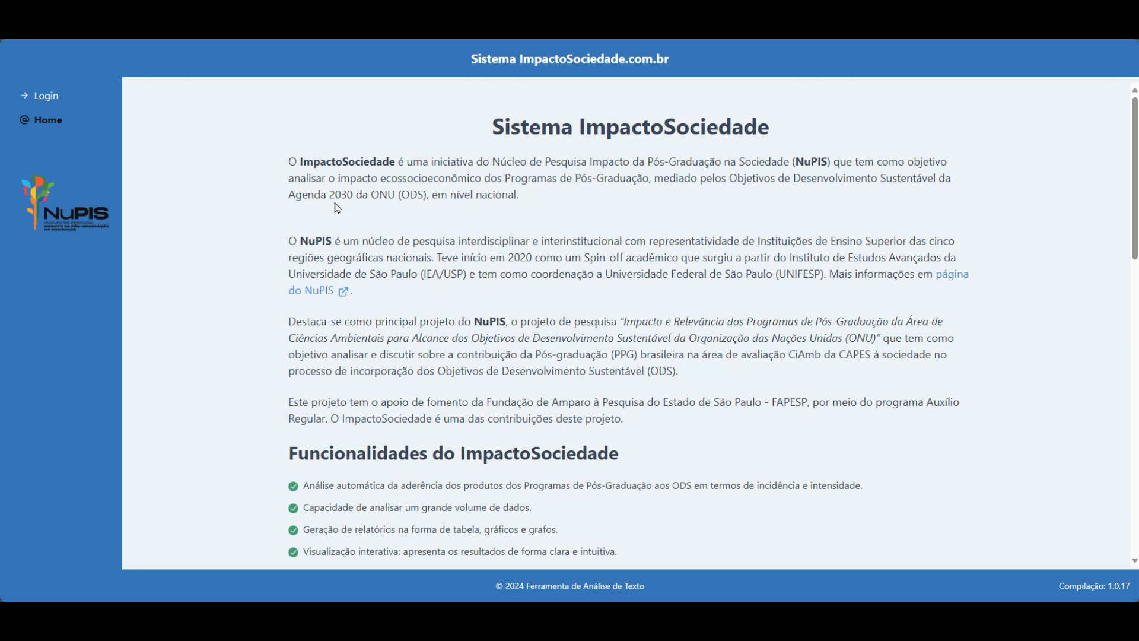
# Log in on the Login page with the test account's e-mail and password.
pyautogui.click(49, 101)
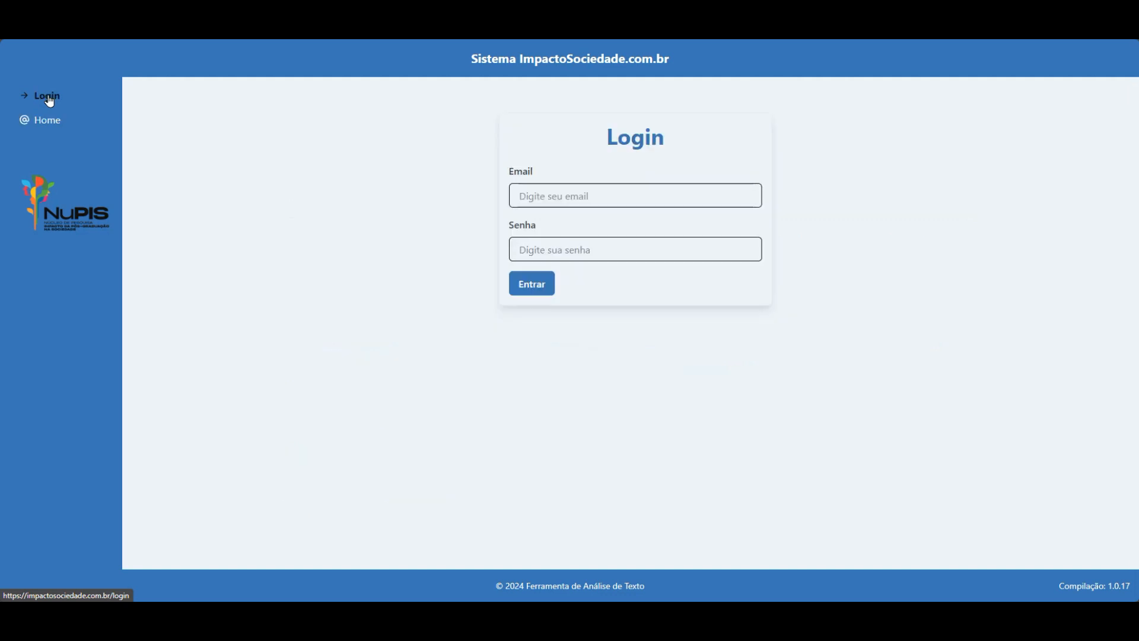
pyautogui.click(570, 198)
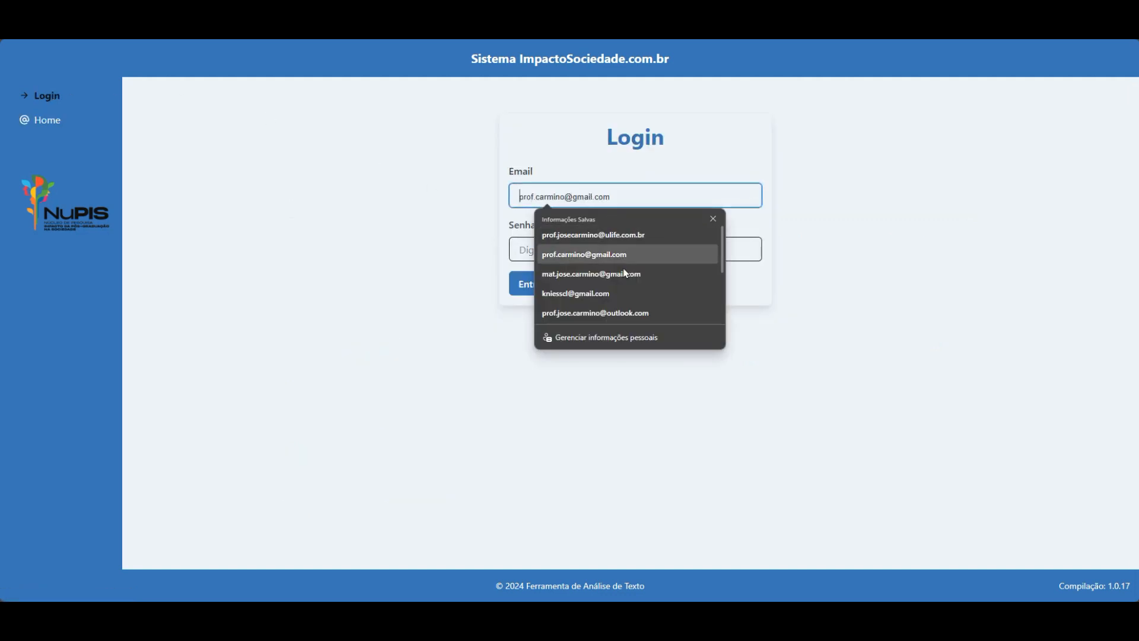
pyautogui.click(754, 378)
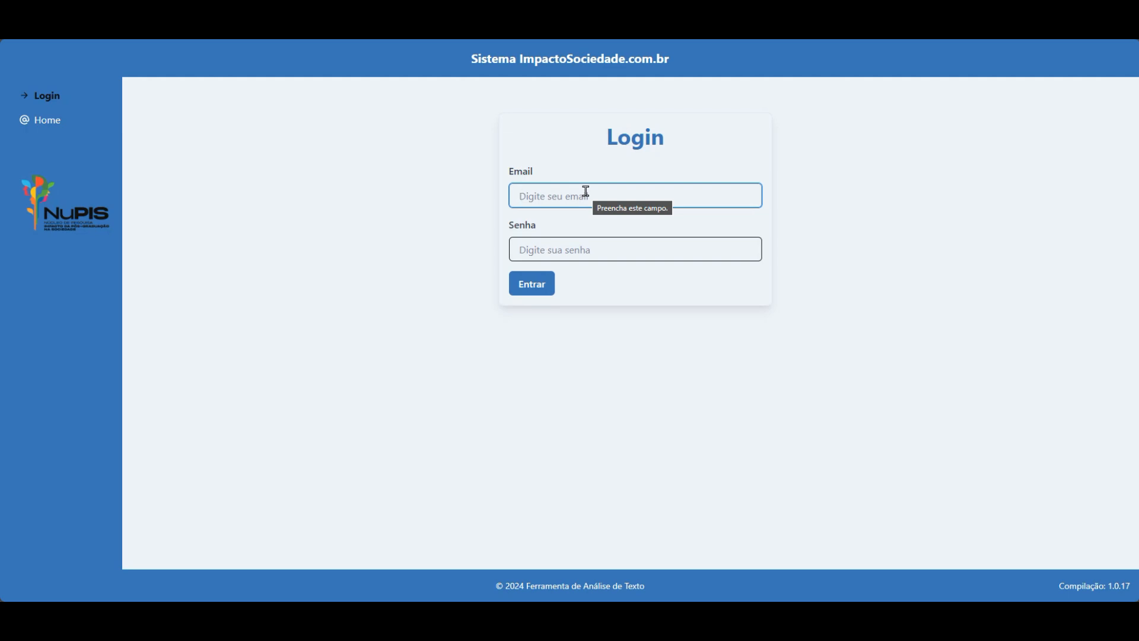
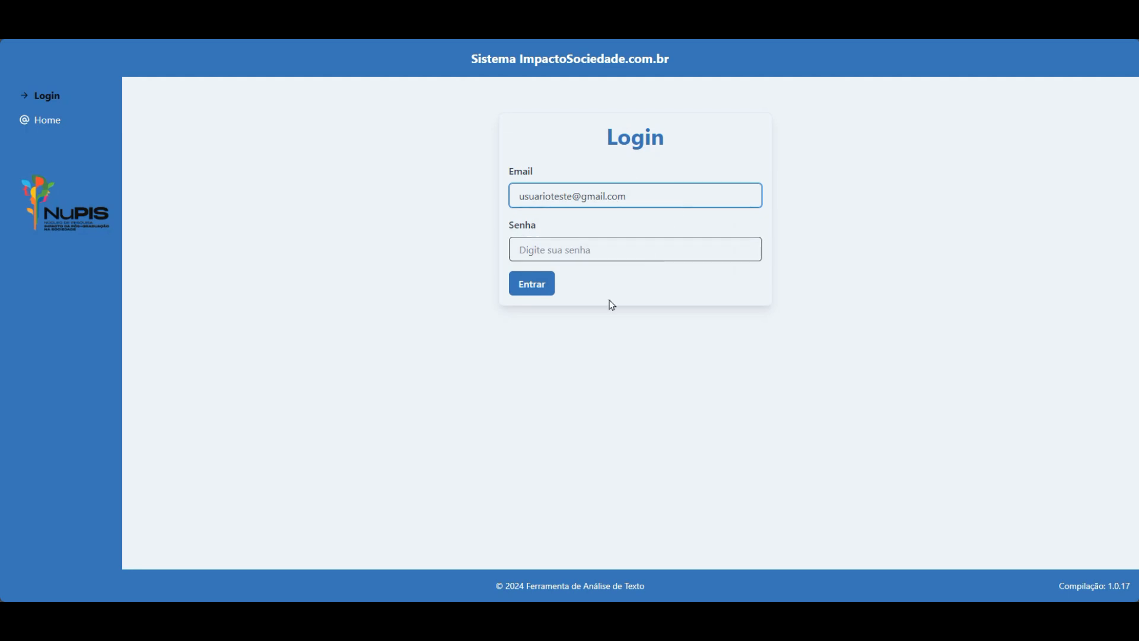
pyautogui.click(610, 244)
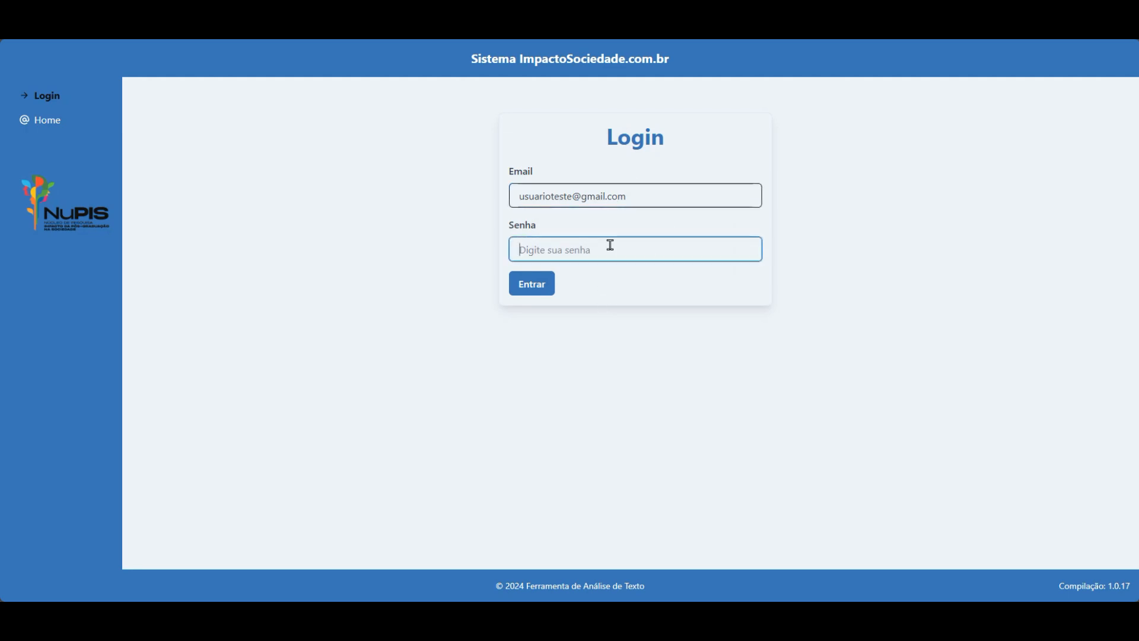
pyautogui.write('12345678')
pyautogui.press('Return')
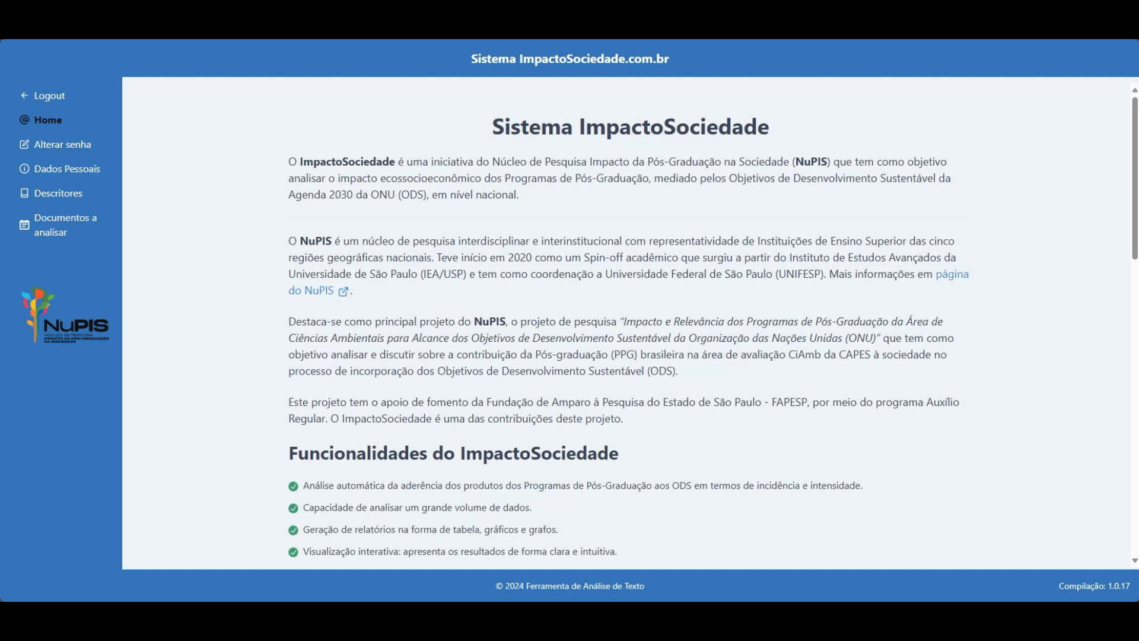
# Open the Alterar Senha dialog from the left sidebar.
pyautogui.click(67, 154)
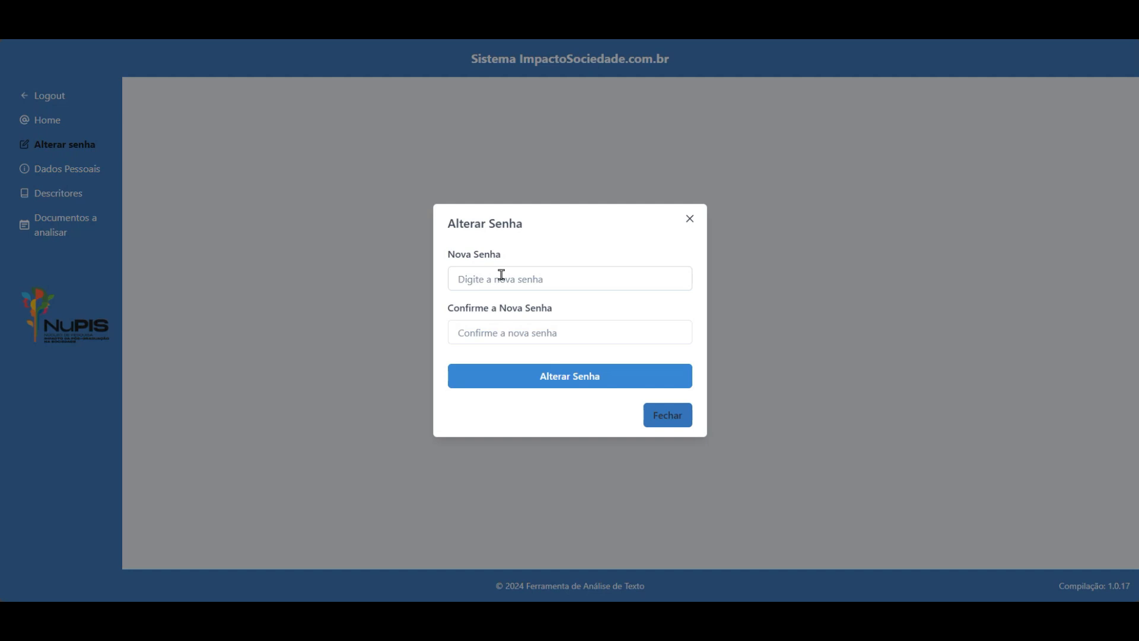
# Enter the new password in Nova Senha and Confirme a Nova Senha, then save it.
pyautogui.click(524, 275)
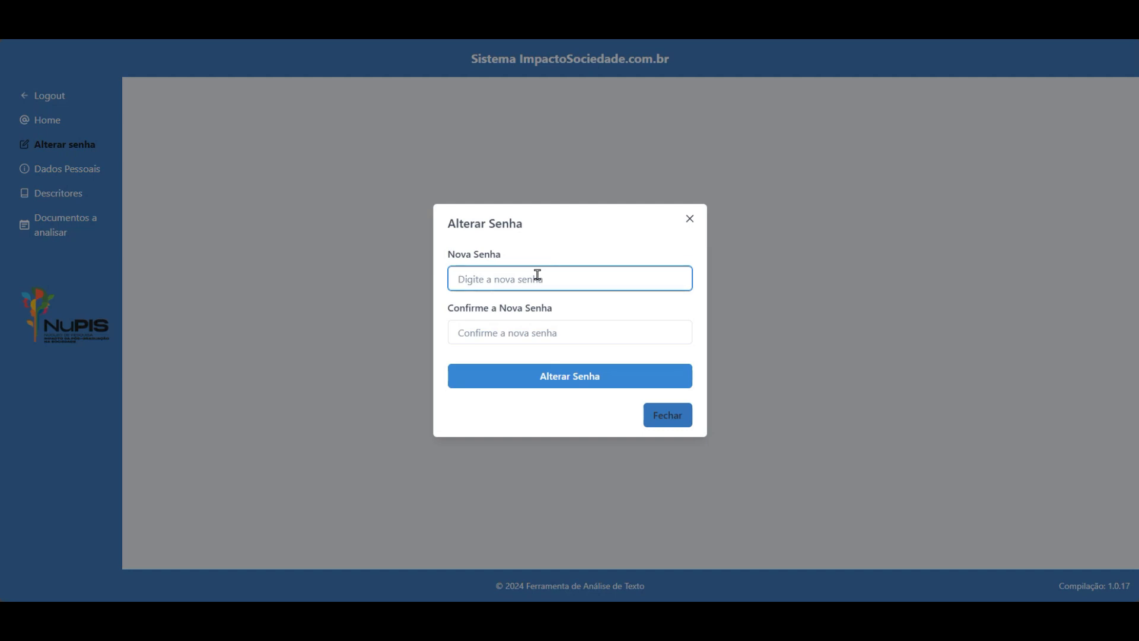
pyautogui.write('••••••••')
pyautogui.press('Tab')
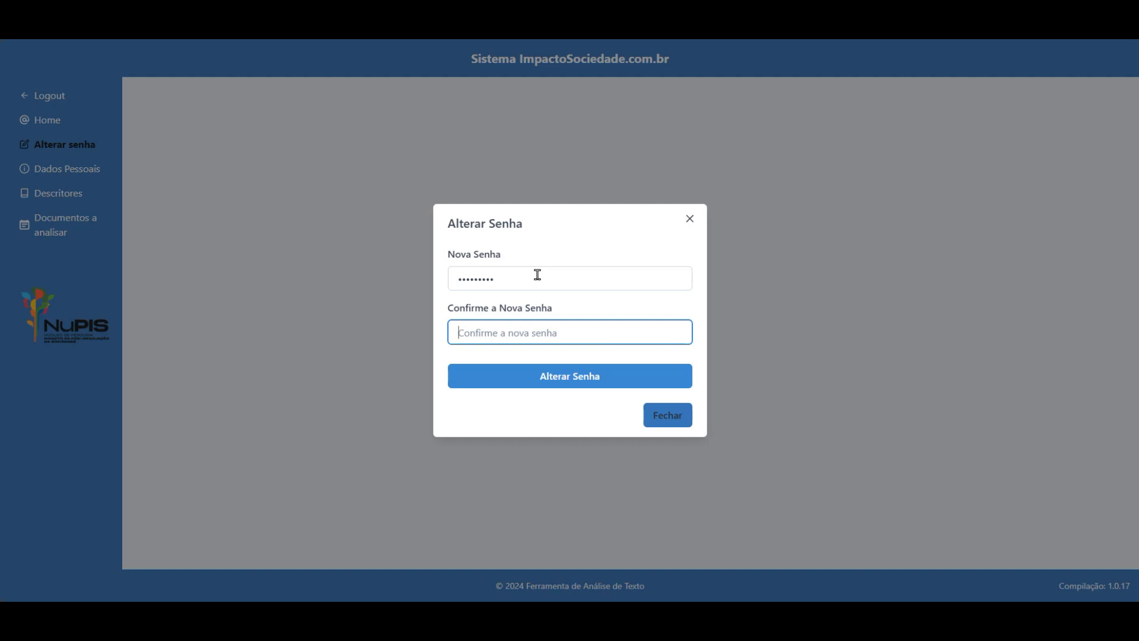
pyautogui.write('••••••••')
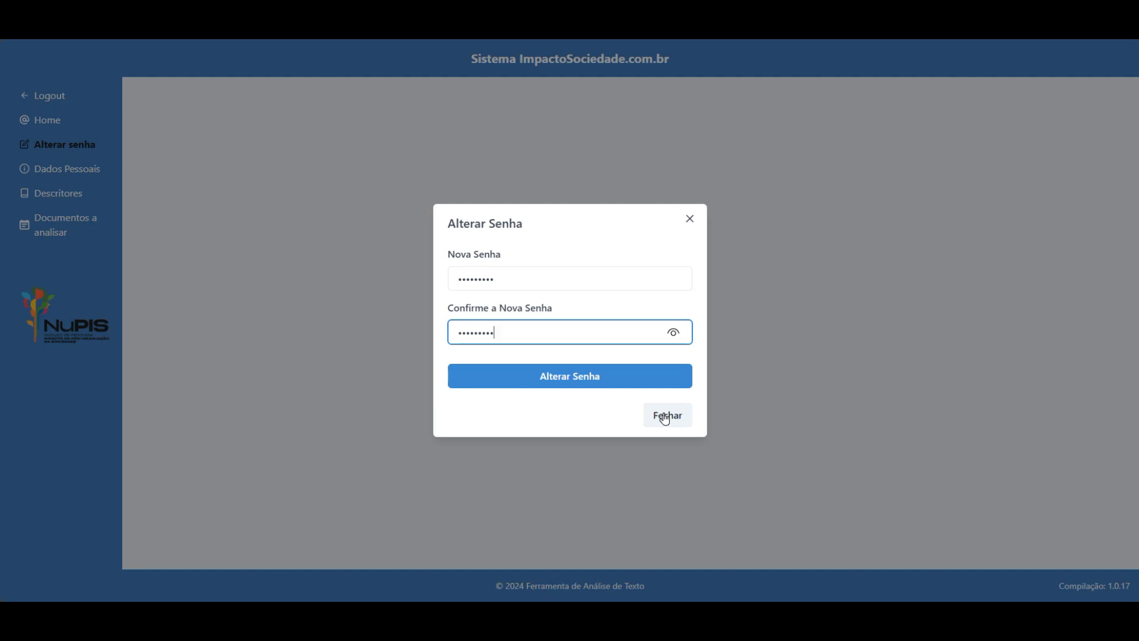
pyautogui.click(586, 375)
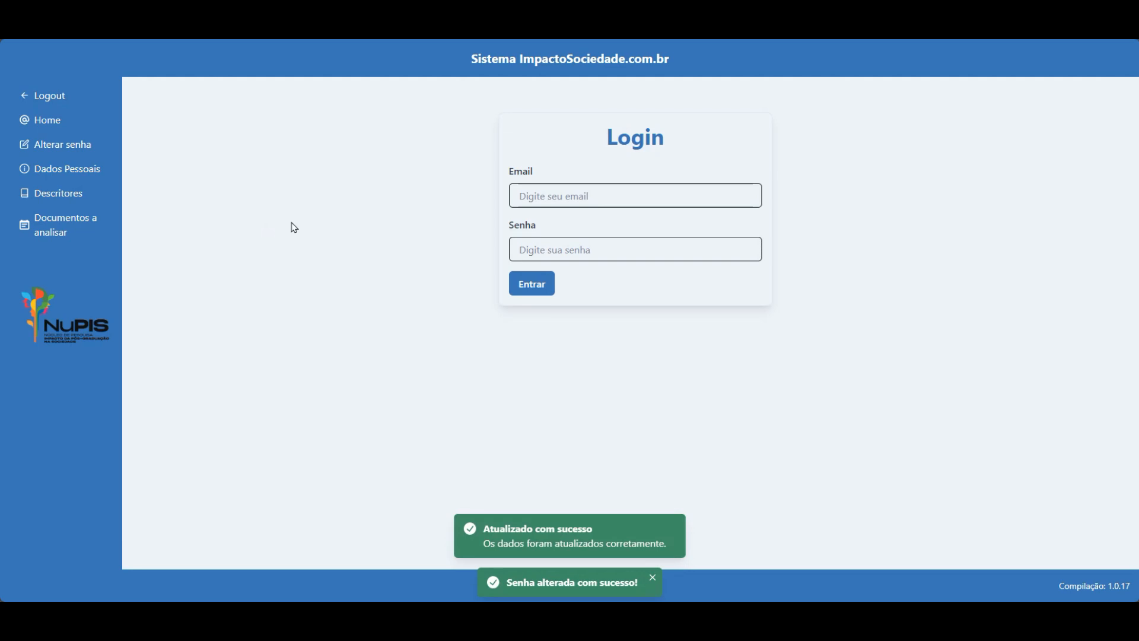
# Log in again with the test account's e-mail and the new password.
pyautogui.click(603, 196)
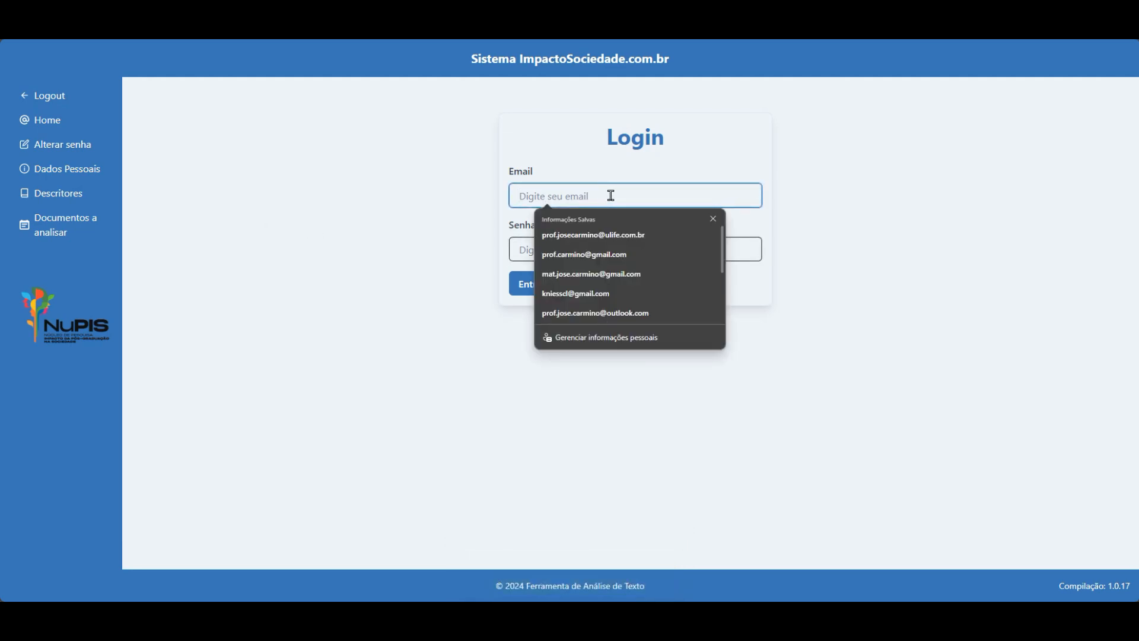
pyautogui.click(713, 219)
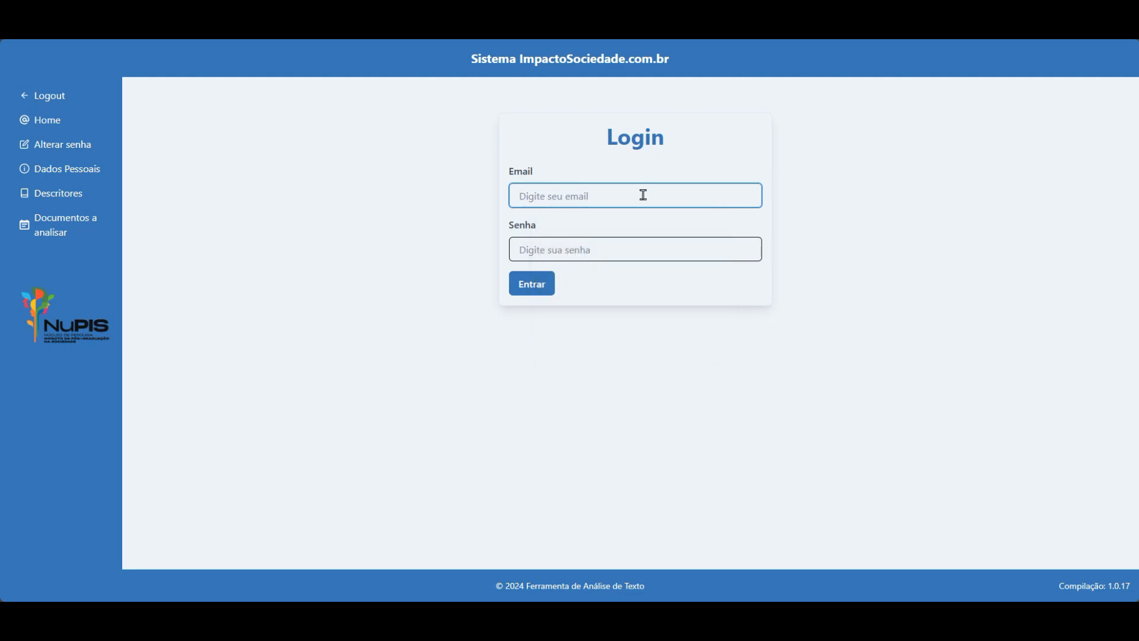
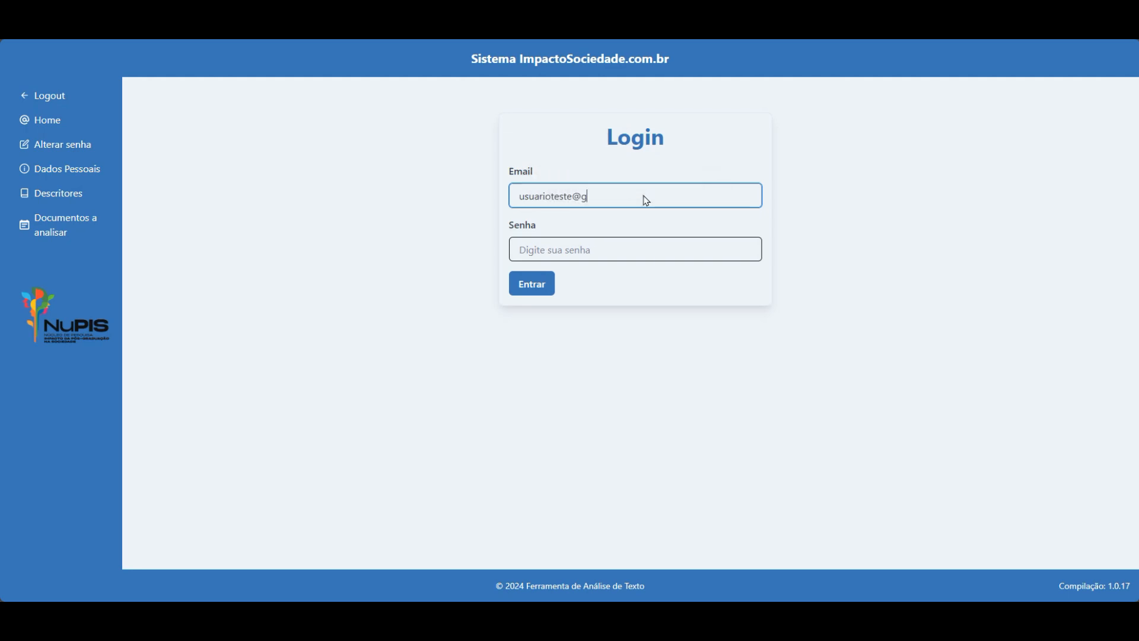
pyautogui.press('Tab')
pyautogui.write('1234567')
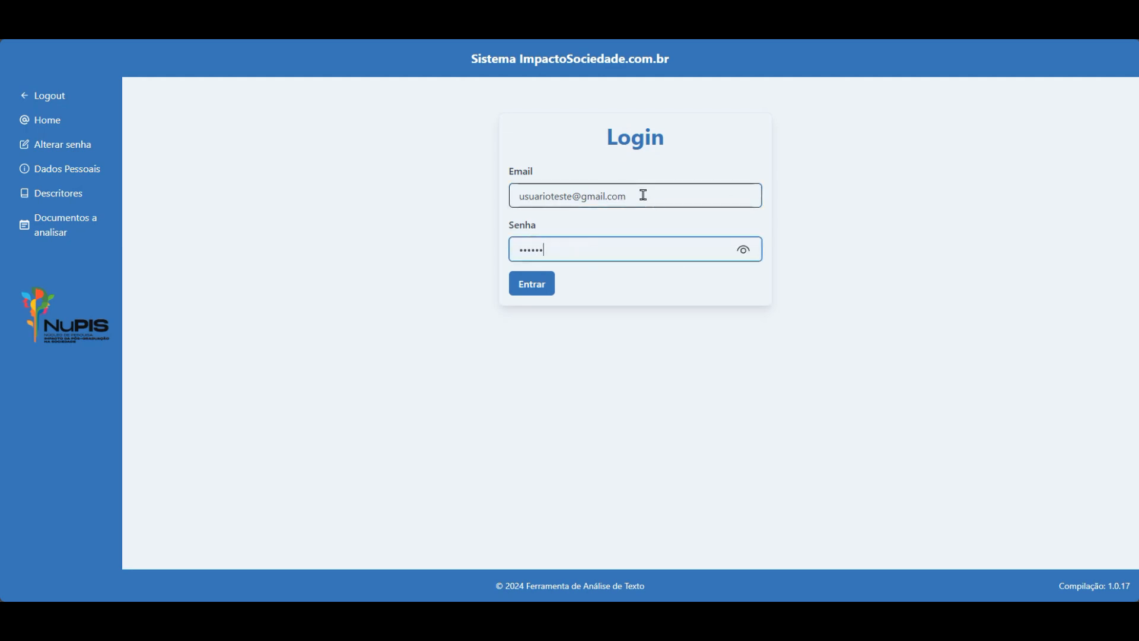
pyautogui.press('Return')
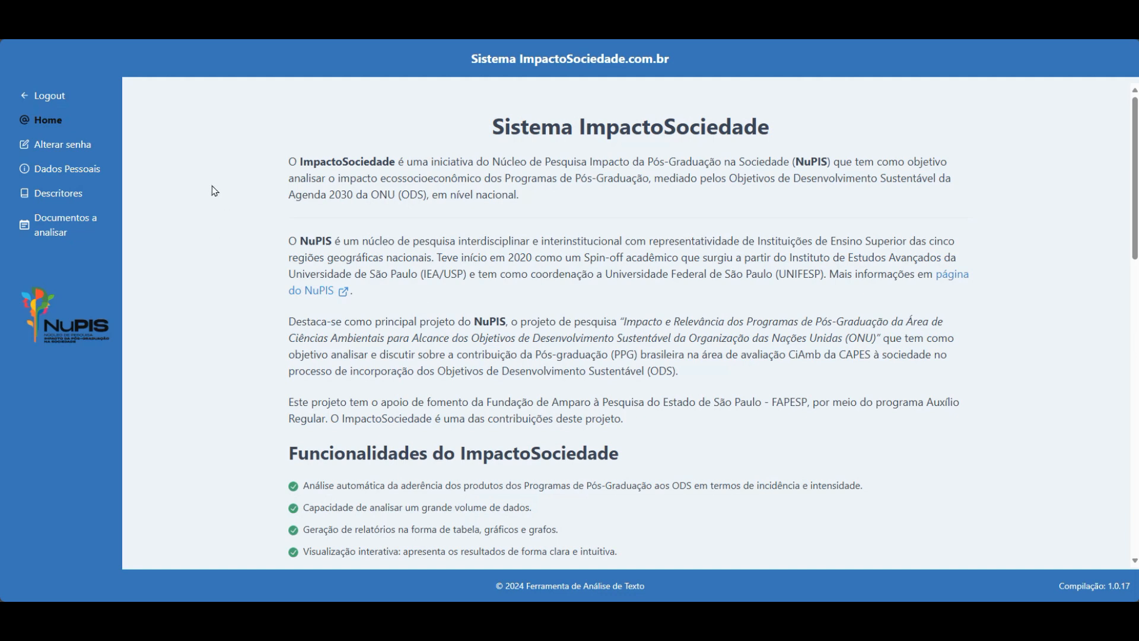
# Replace the name on Dados Pessoais with the user's full name and save the details.
pyautogui.click(62, 170)
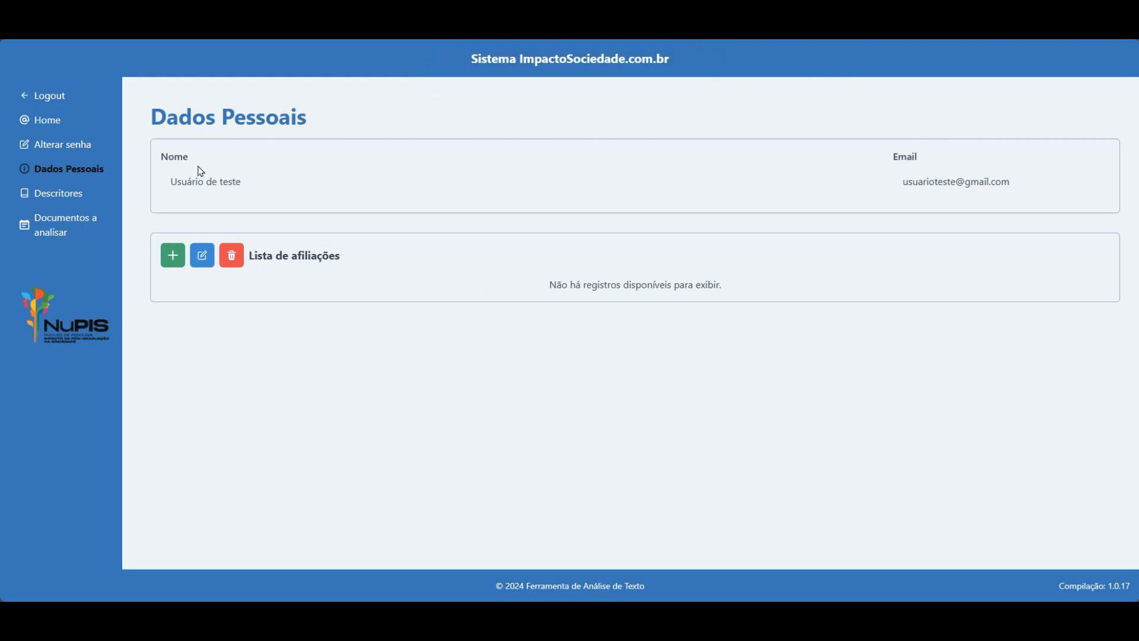
pyautogui.click(246, 182)
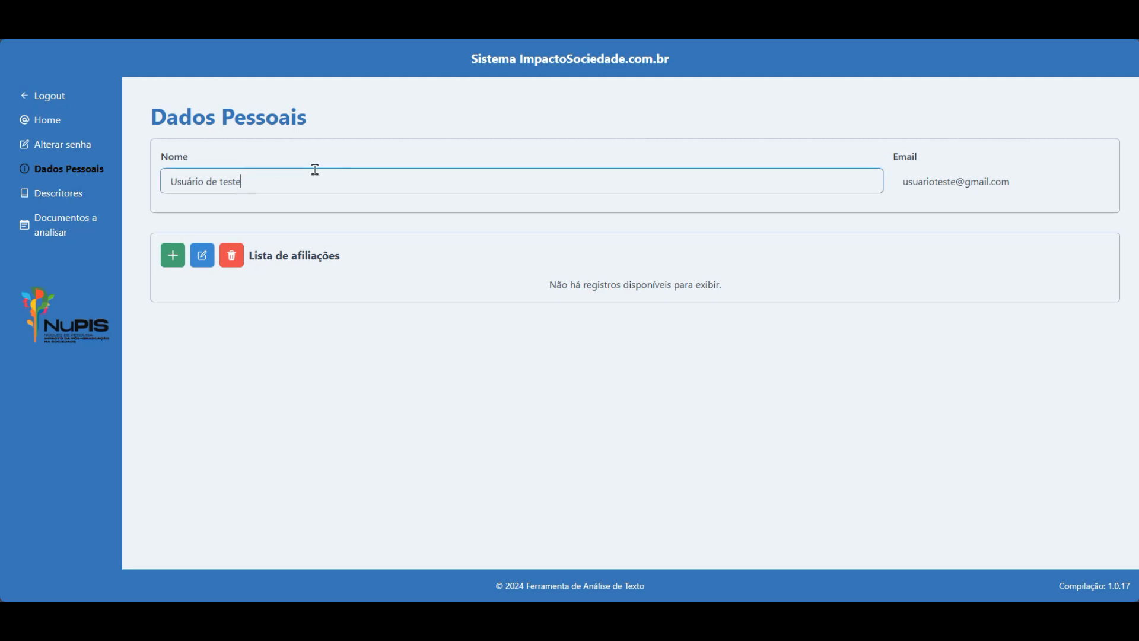
pyautogui.hotkey('ctrl', 'a')
pyautogui.press('BackSpace')
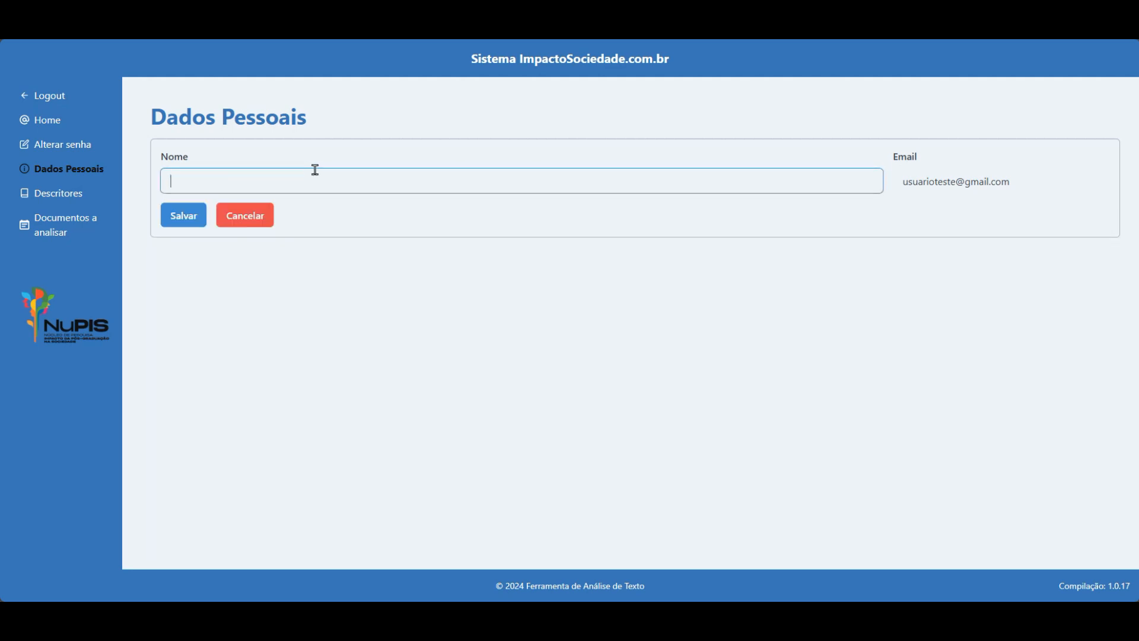
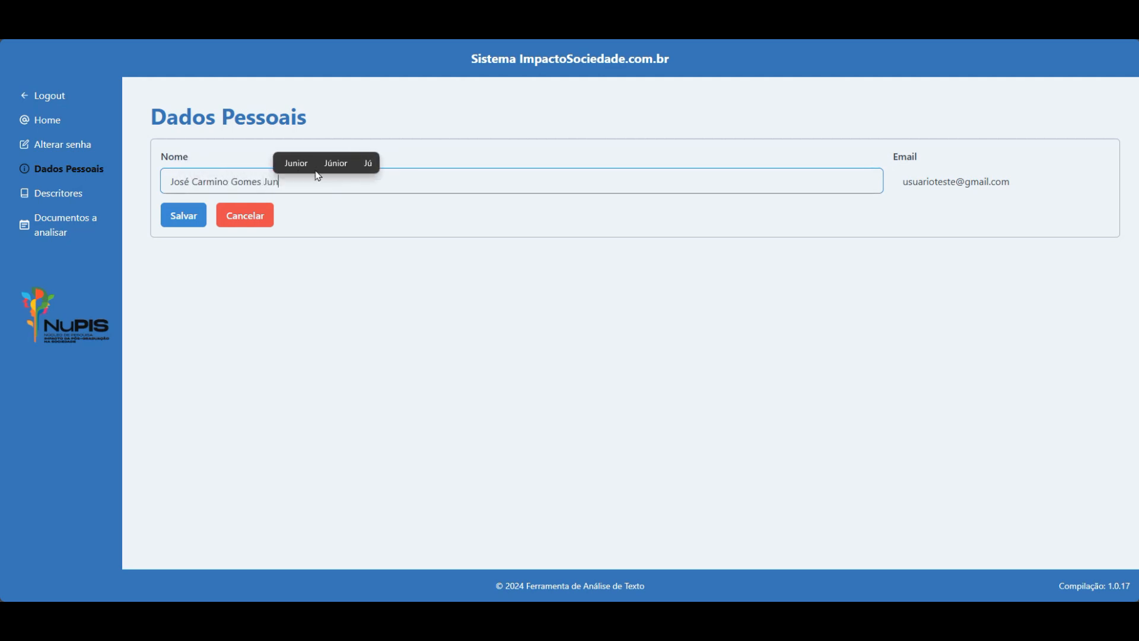
pyautogui.click(950, 180)
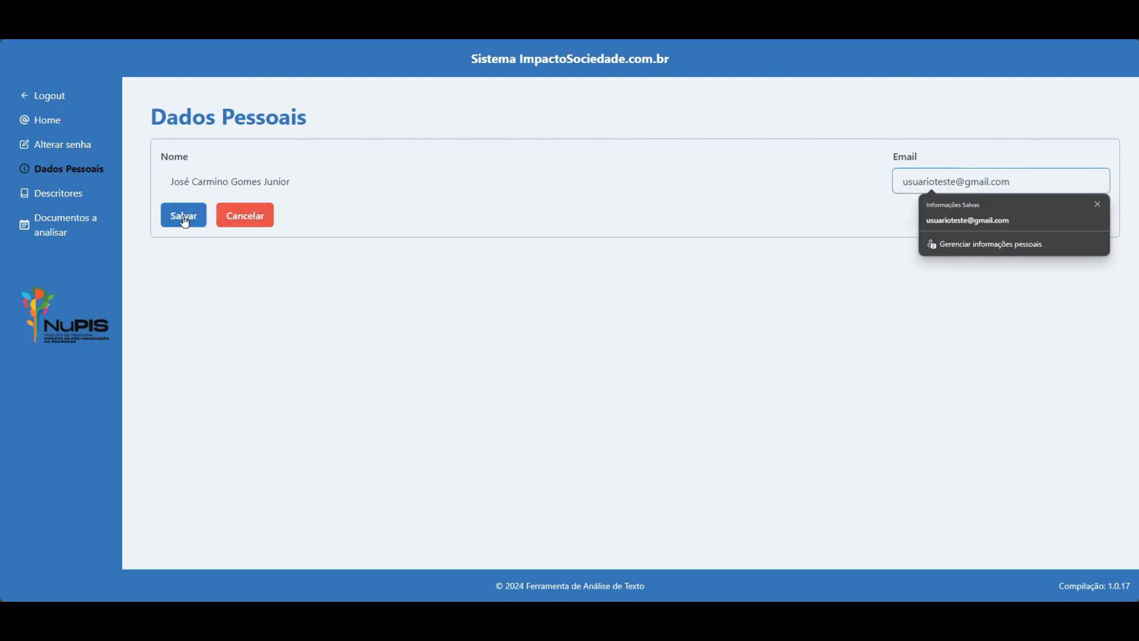
pyautogui.click(1099, 204)
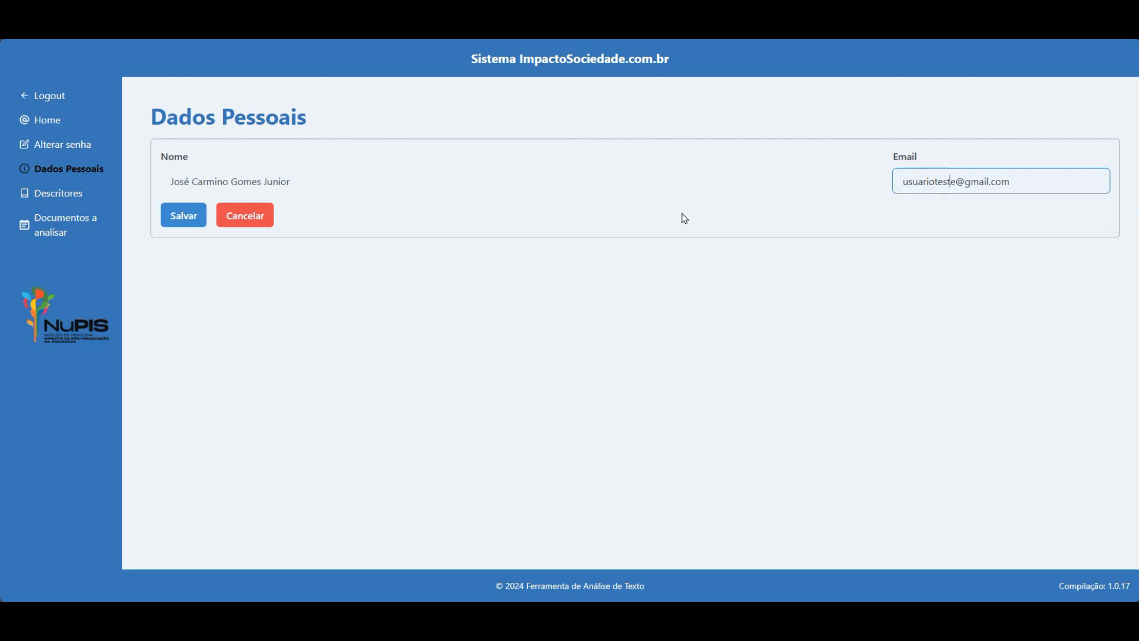
pyautogui.click(182, 217)
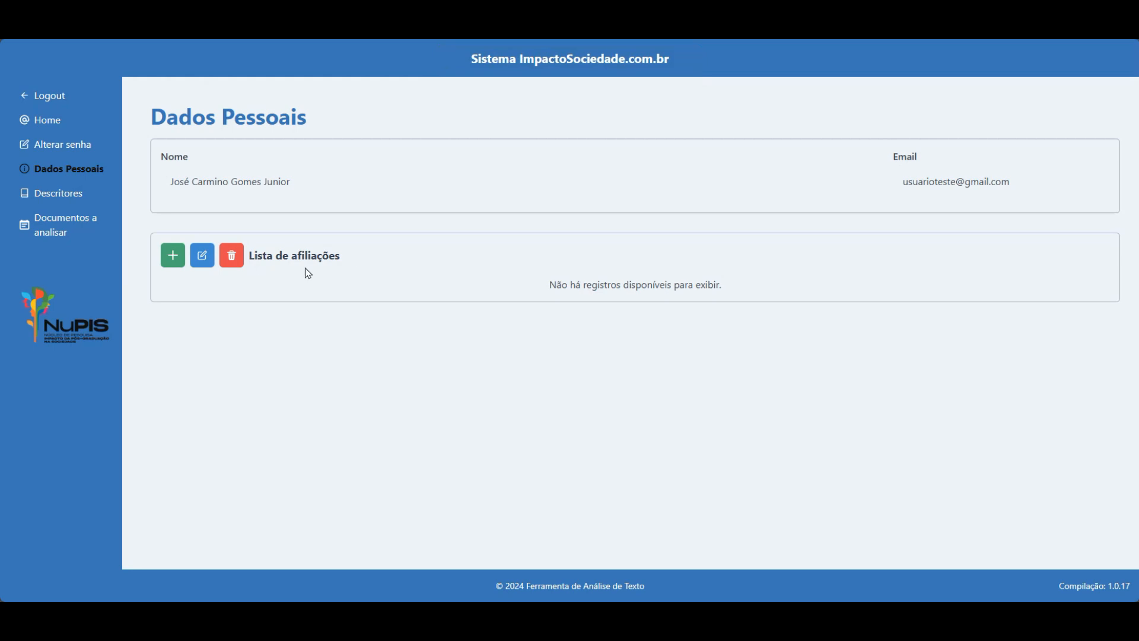
# Start a new affiliation with institution Universidade São Judas and role Docente.
pyautogui.click(173, 258)
pyautogui.click(539, 135)
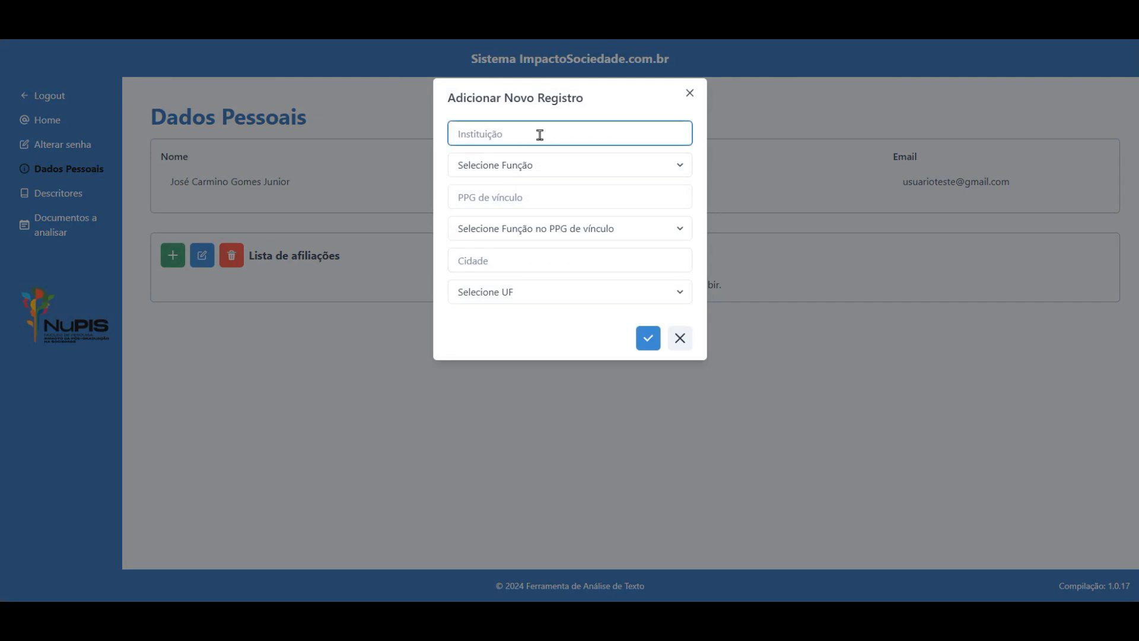
pyautogui.write('Universia')
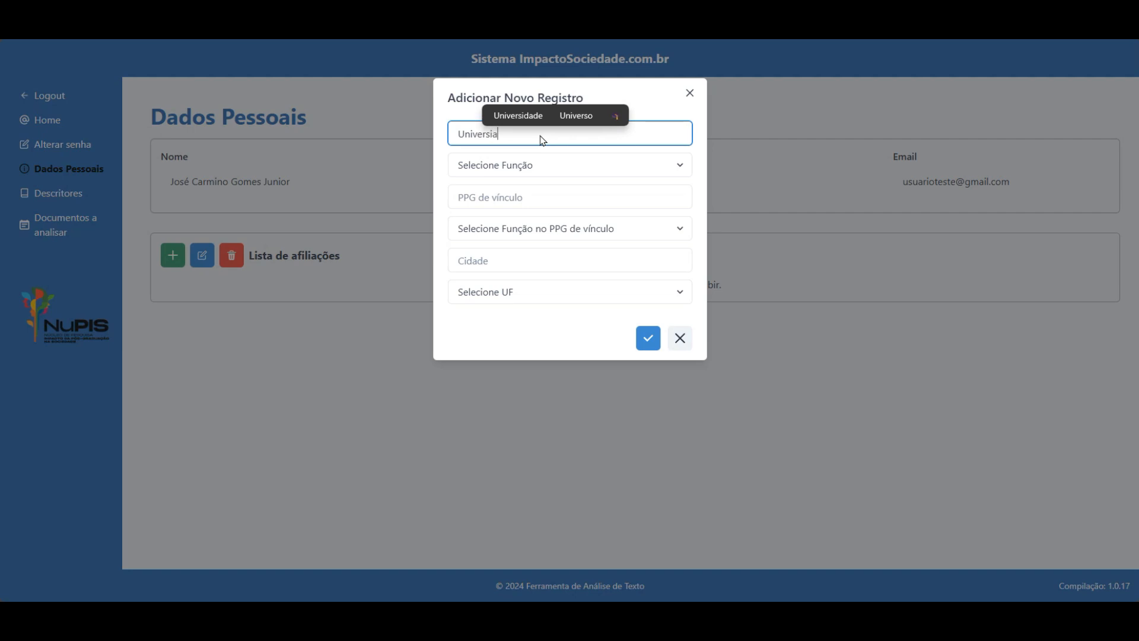
pyautogui.write('de')
pyautogui.press('BackSpace')
pyautogui.press('BackSpace')
pyautogui.press('BackSpace')
pyautogui.press('BackSpace')
pyautogui.press('BackSpace')
pyautogui.press('BackSpace')
pyautogui.press('BackSpace')
pyautogui.press('BackSpace')
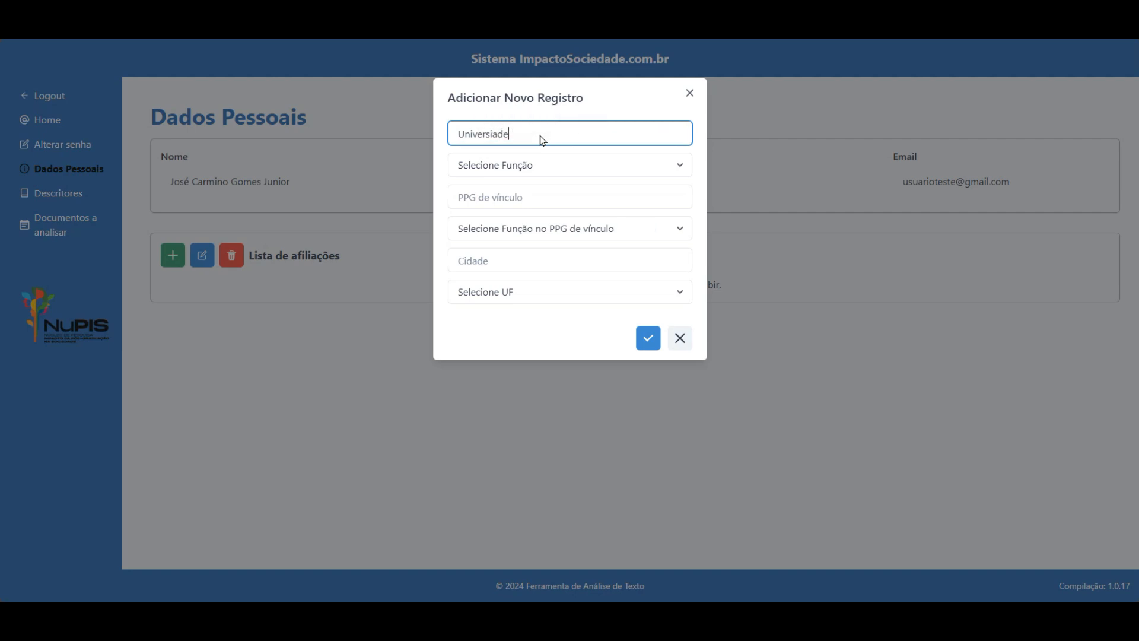
pyautogui.write('er')
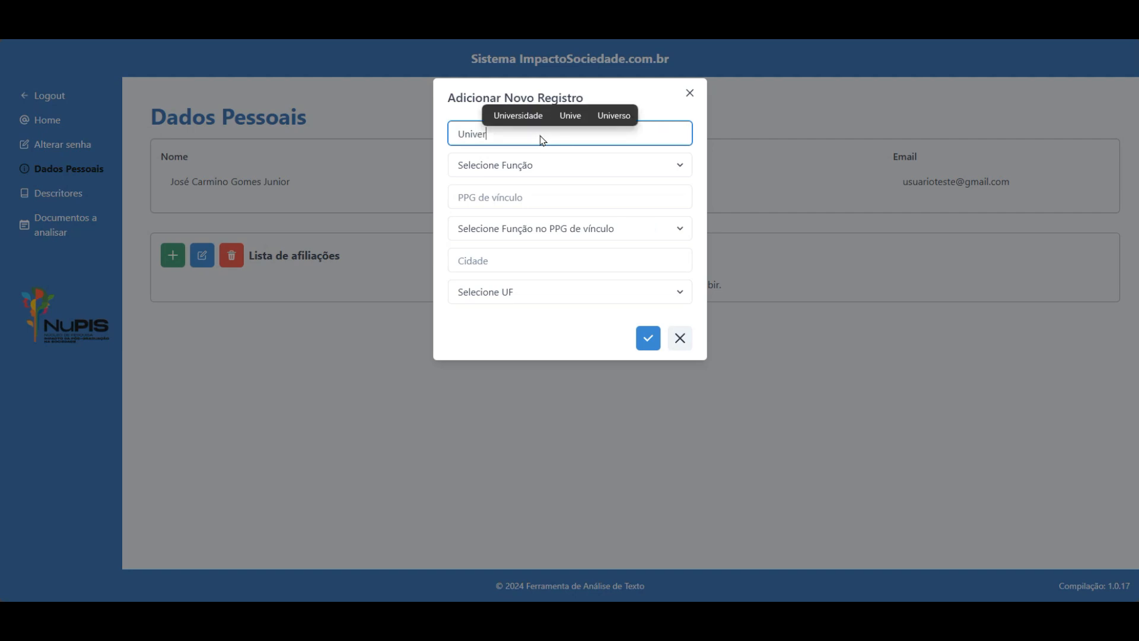
pyautogui.write('sidade S')
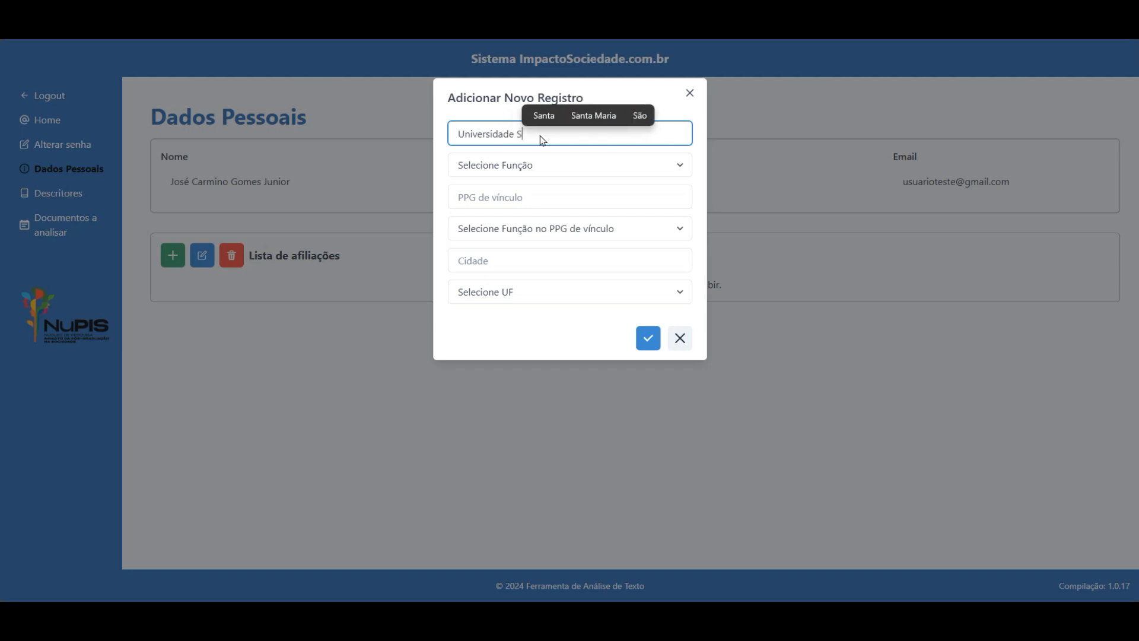
pyautogui.write('ão Judas')
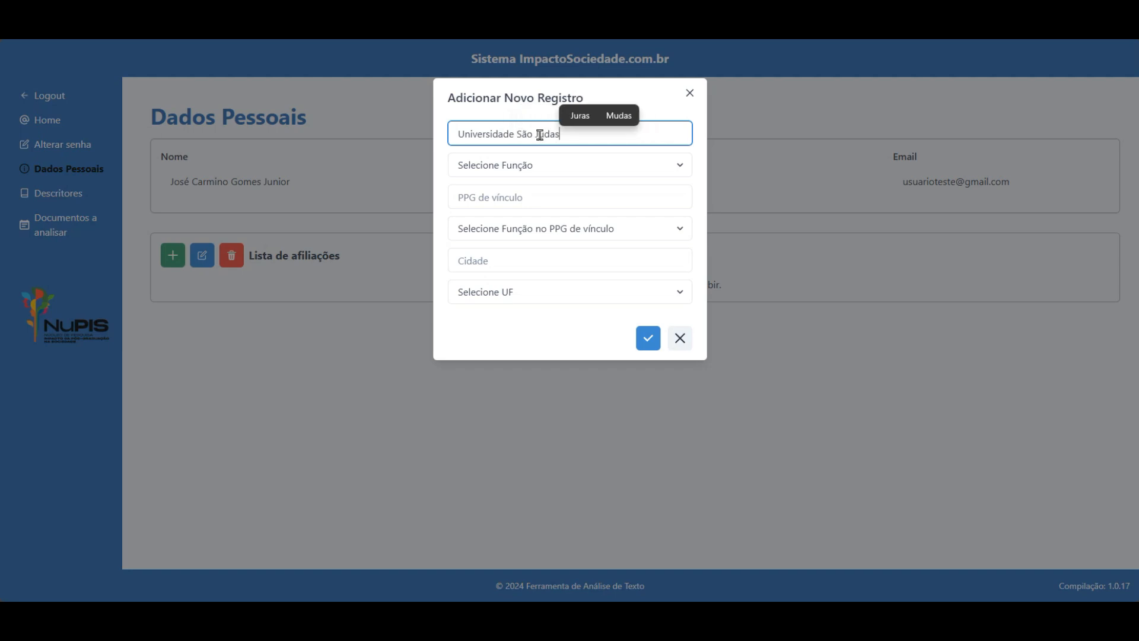
pyautogui.press('Tab')
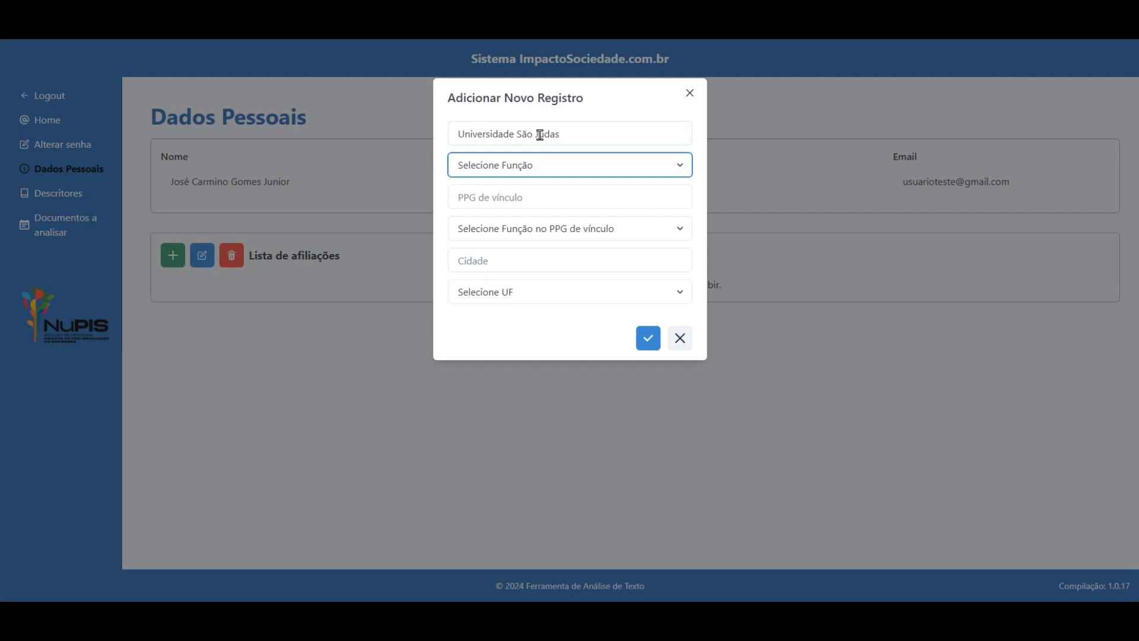
pyautogui.click(667, 171)
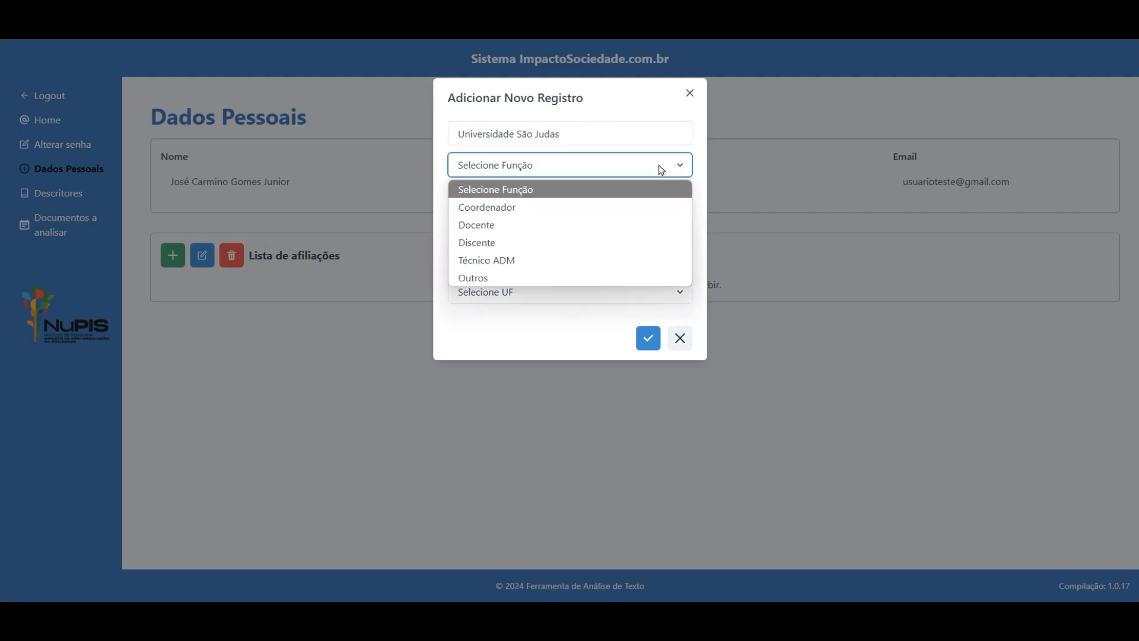
pyautogui.click(495, 225)
pyautogui.click(551, 191)
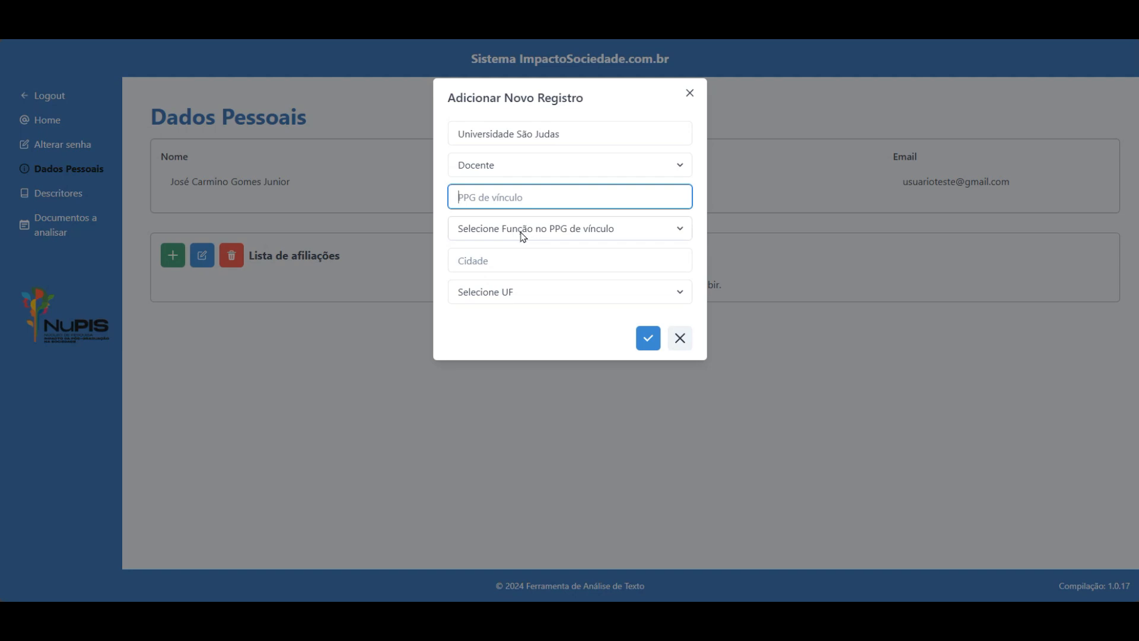
# Enter city São Paulo, choose state São Paulo, and create the affiliation.
pyautogui.click(514, 260)
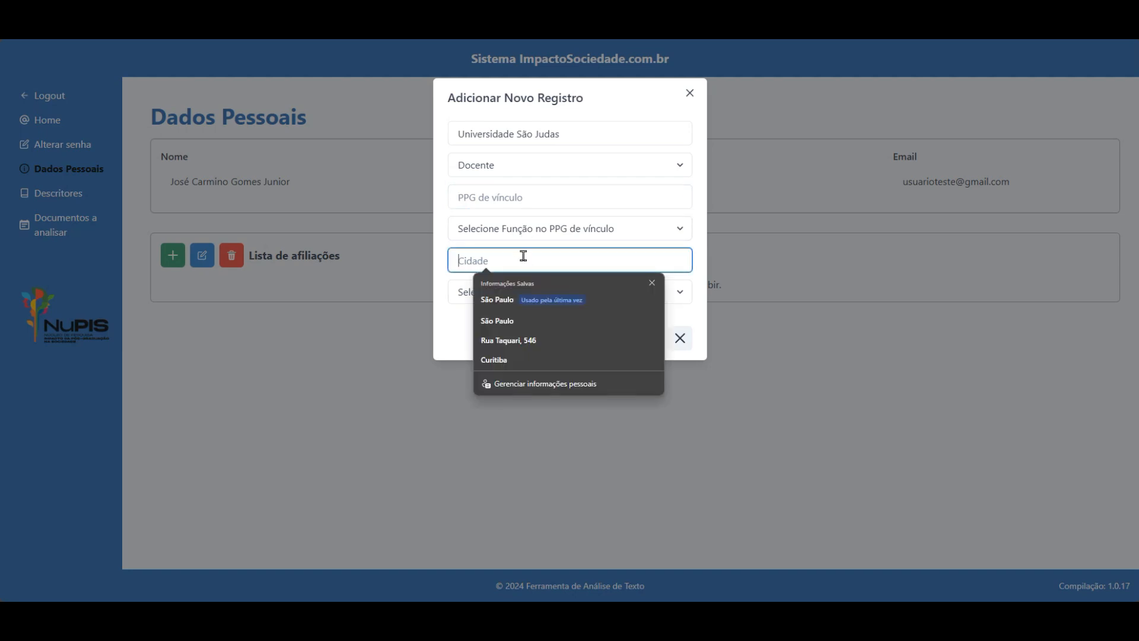
pyautogui.write('São Pua')
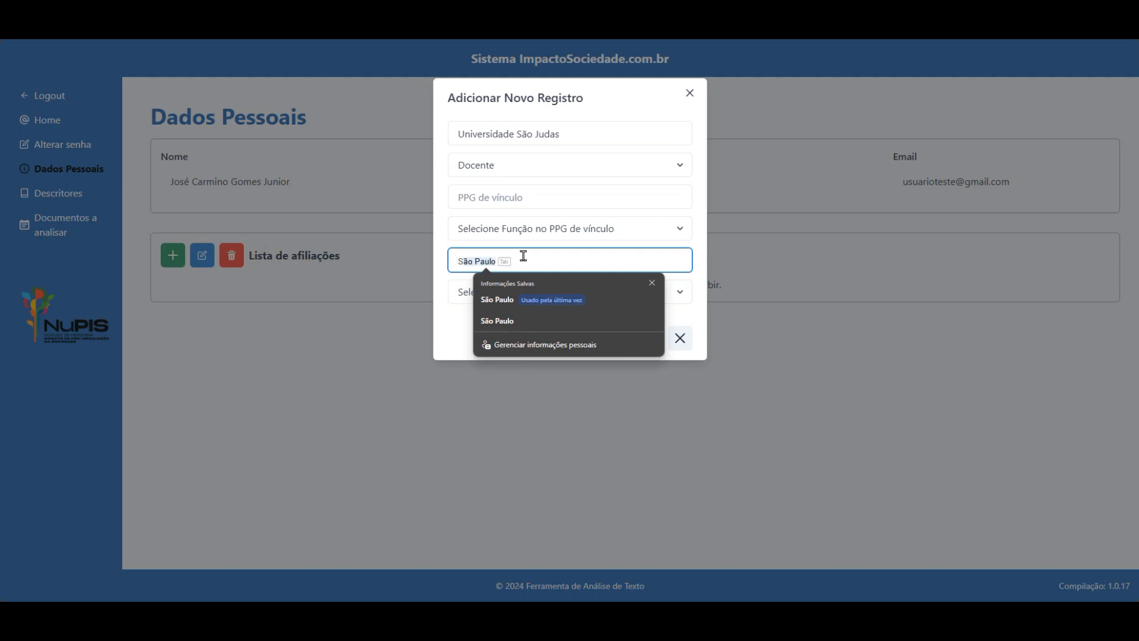
pyautogui.write('lo')
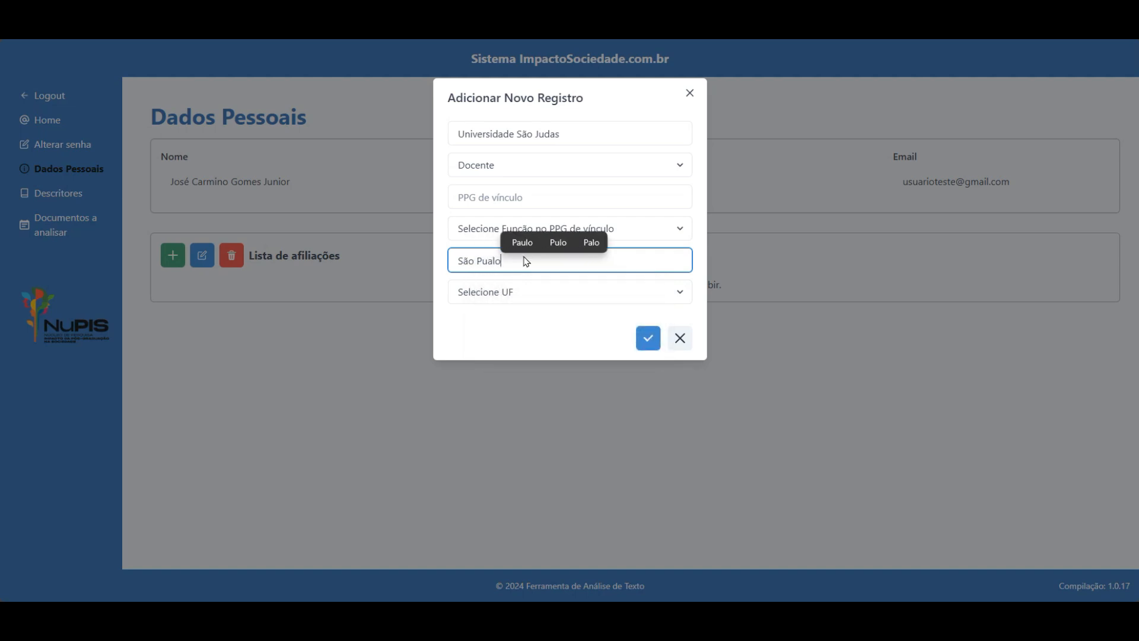
pyautogui.press('BackSpace')
pyautogui.press('BackSpace')
pyautogui.press('BackSpace')
pyautogui.press('BackSpace')
pyautogui.write('aulo')
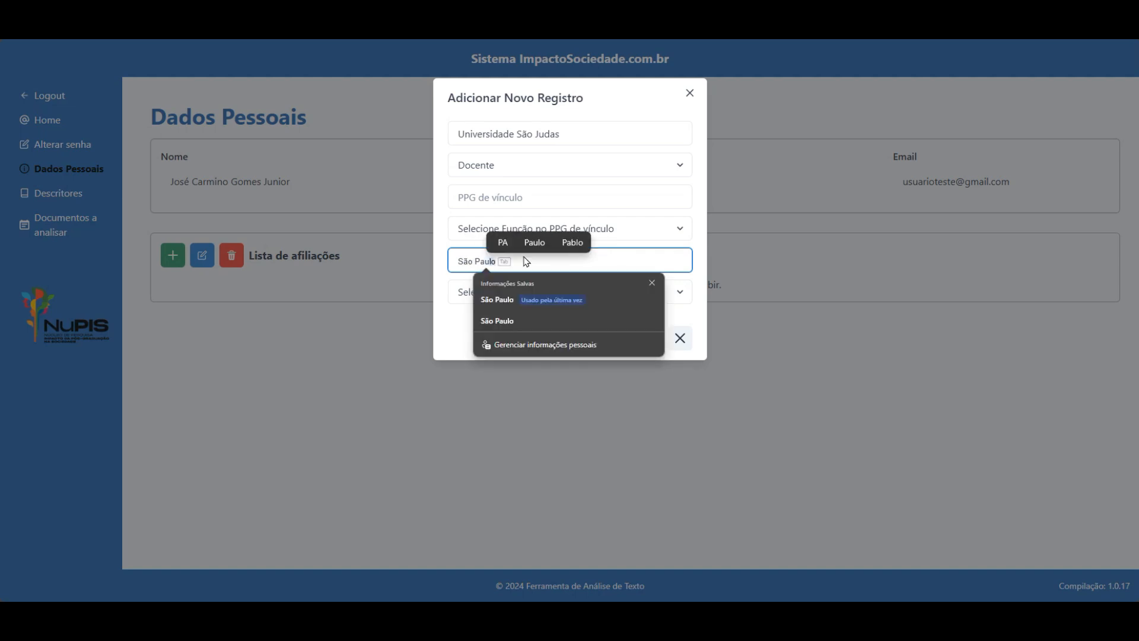
pyautogui.write('o')
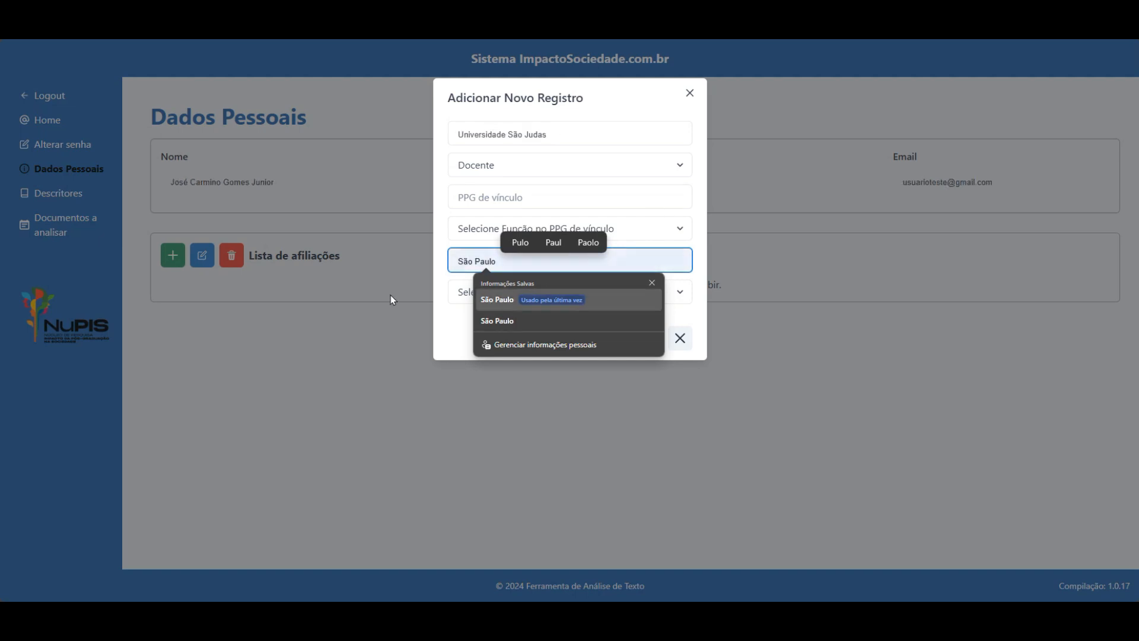
pyautogui.click(455, 300)
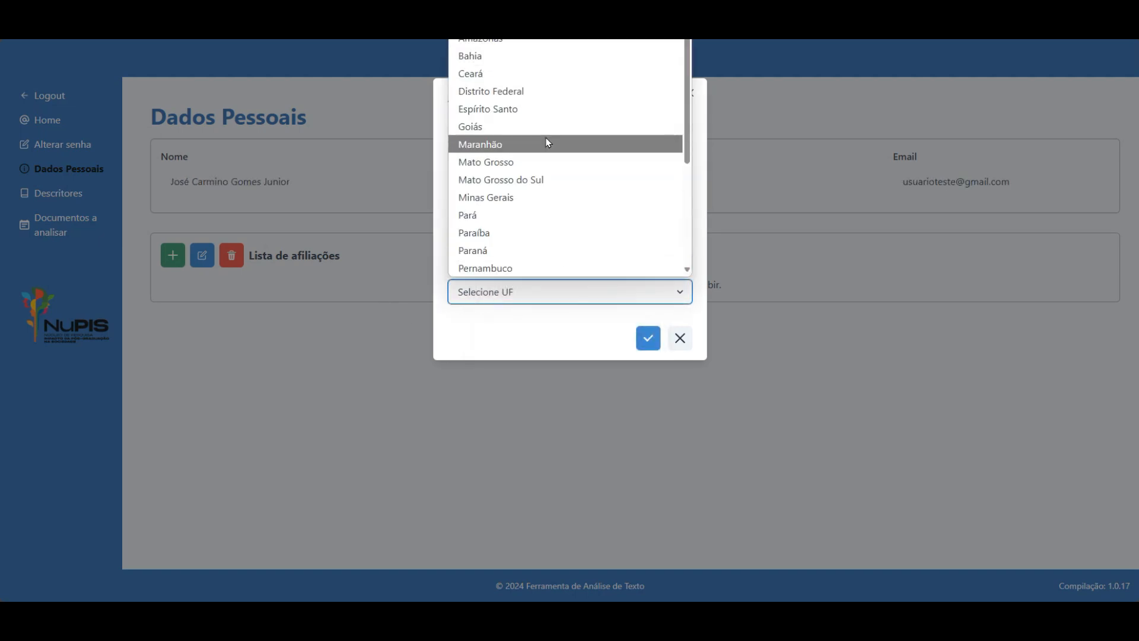
pyautogui.scroll(-1, 565, 154)
pyautogui.press('s')
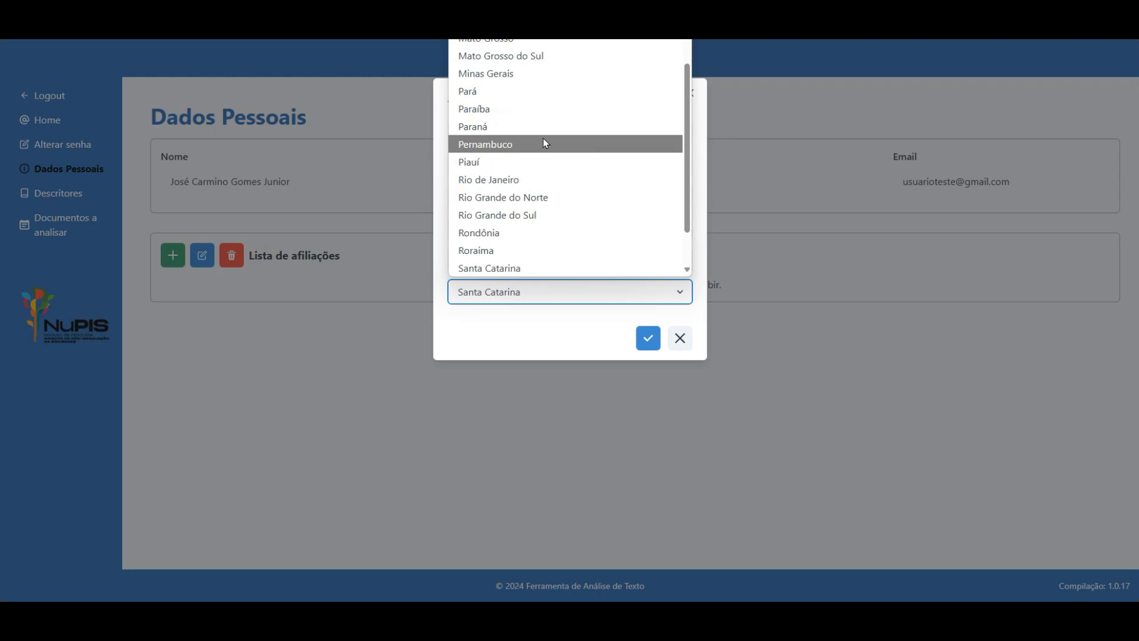
pyautogui.scroll(-1, 540, 160)
pyautogui.click(522, 233)
pyautogui.click(648, 340)
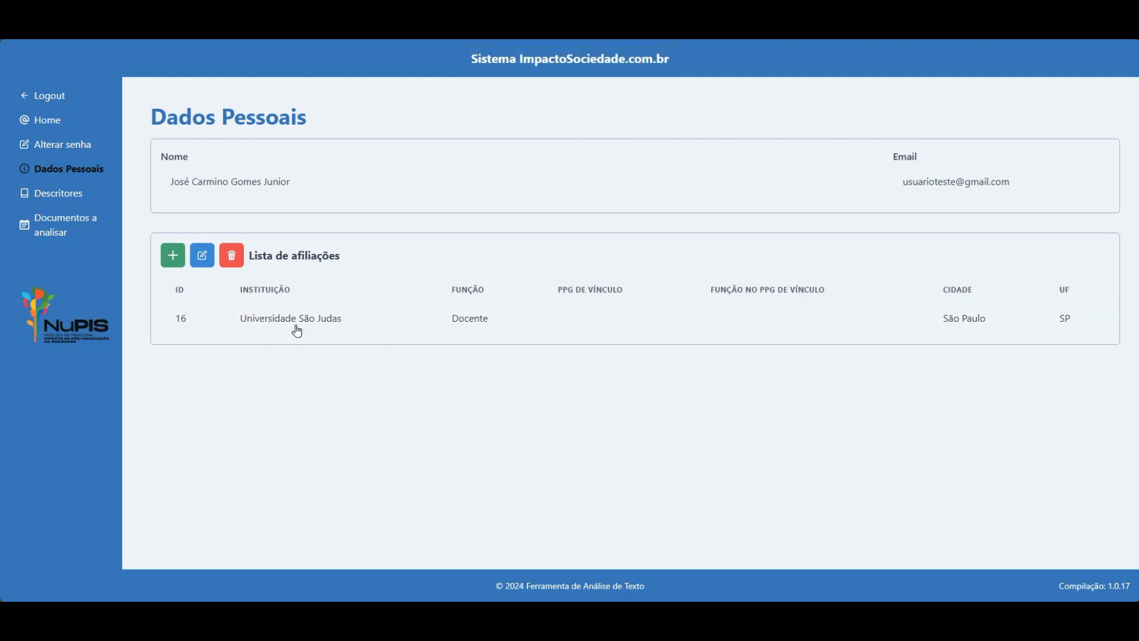
# Open affiliation 16's edit form and delete prompt, closing both without changes.
pyautogui.click(344, 324)
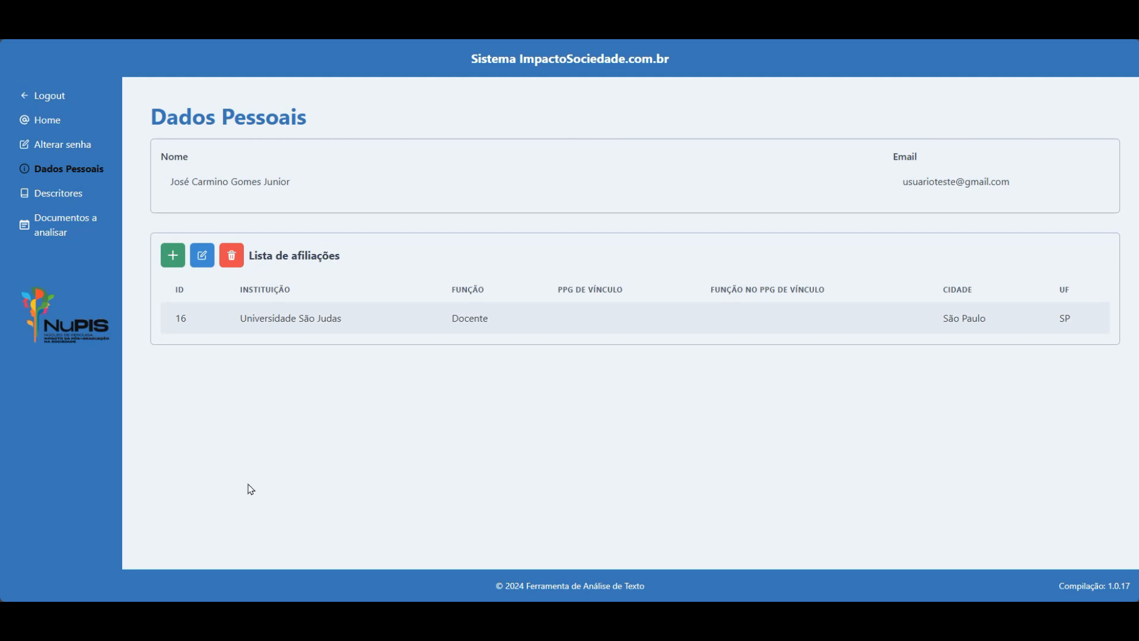
pyautogui.click(202, 256)
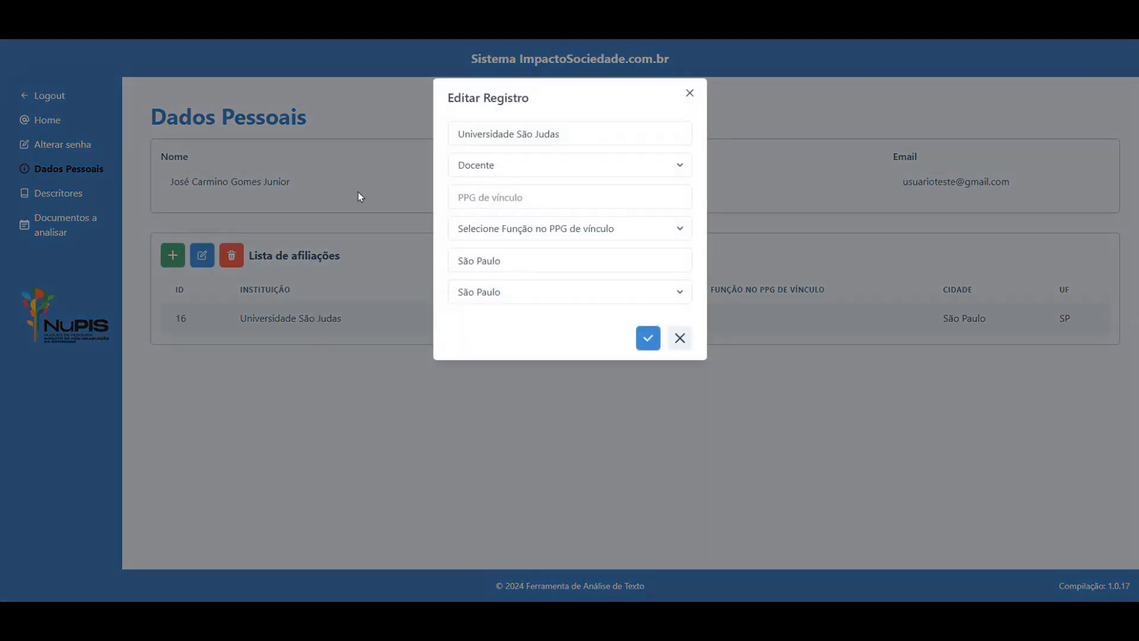
pyautogui.click(680, 339)
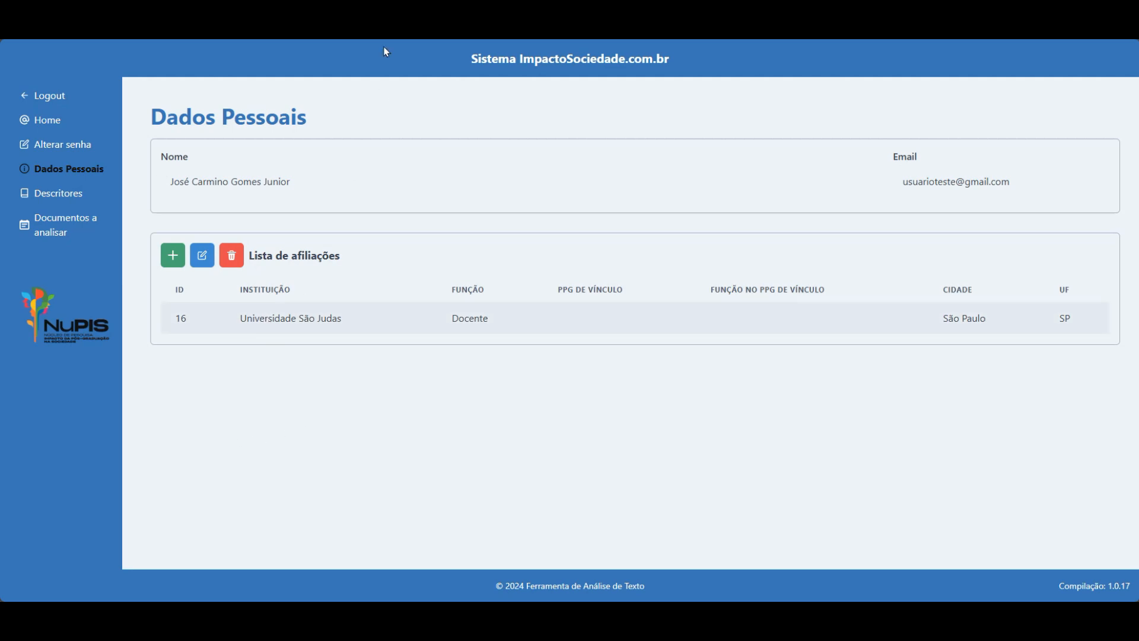
pyautogui.click(231, 256)
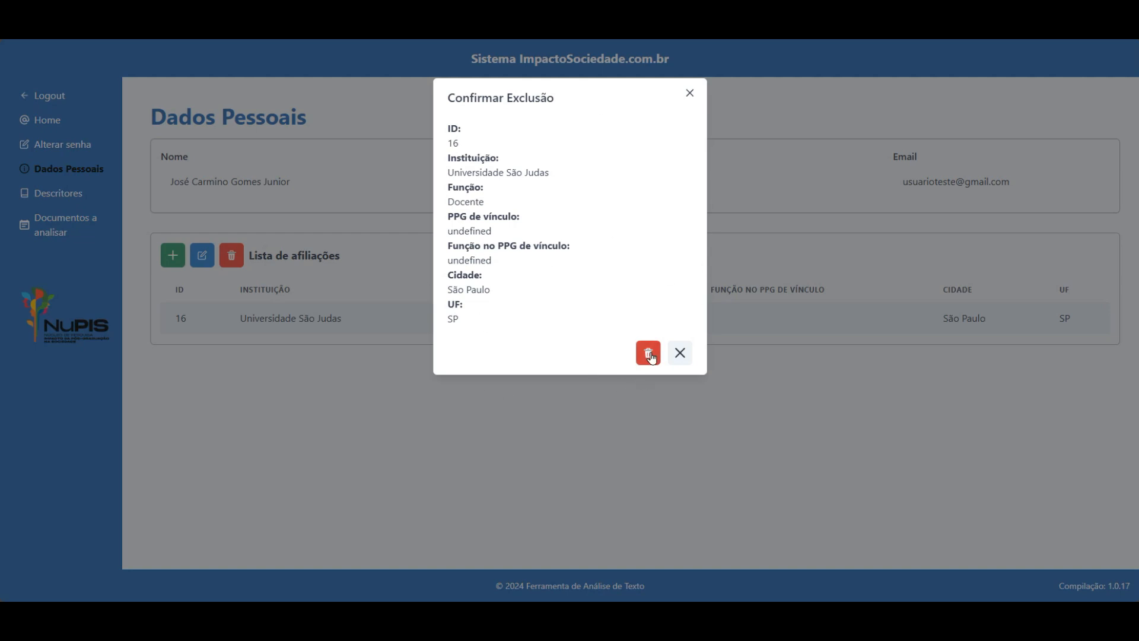
pyautogui.click(680, 355)
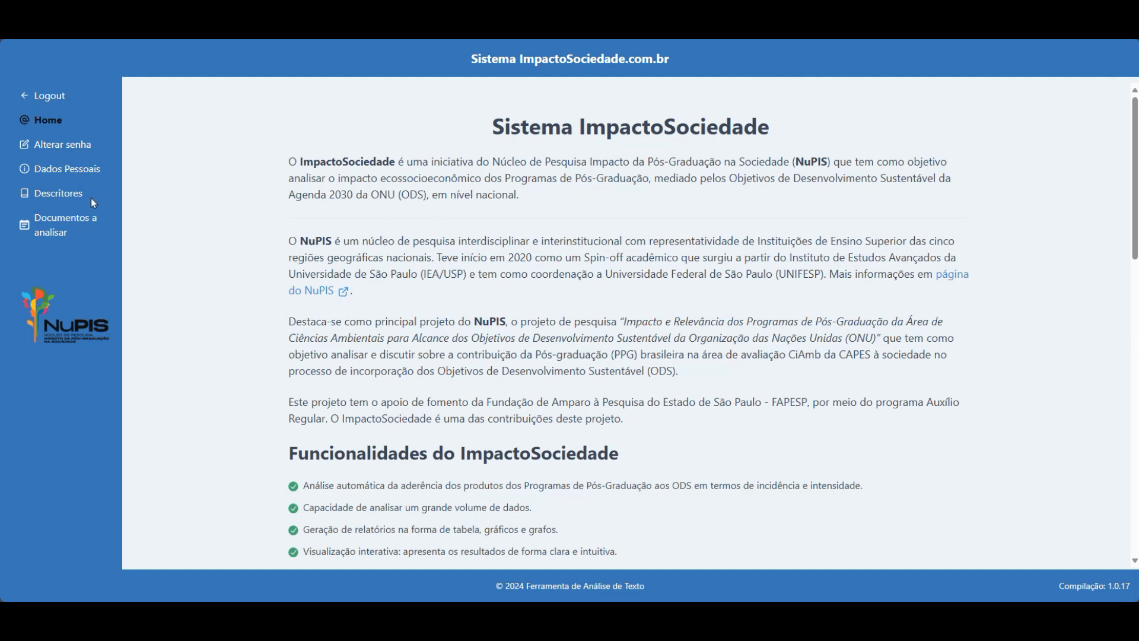
# Go to Descritores and expand the ODS - Objetivos de Desenvolvimento Sustentável project.
pyautogui.click(64, 193)
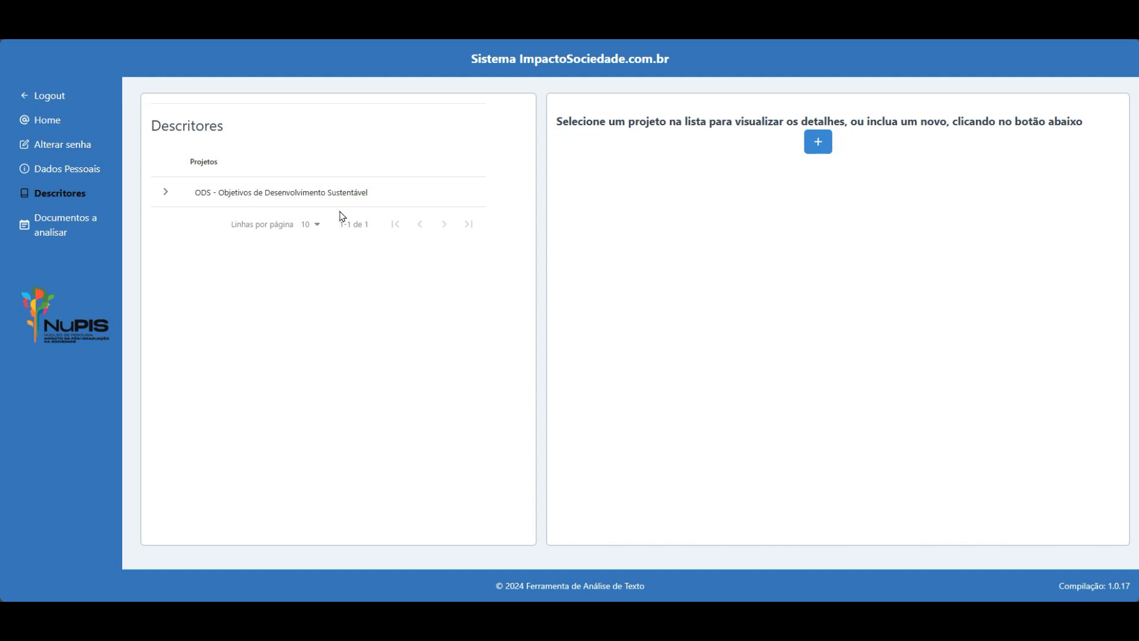
pyautogui.click(321, 198)
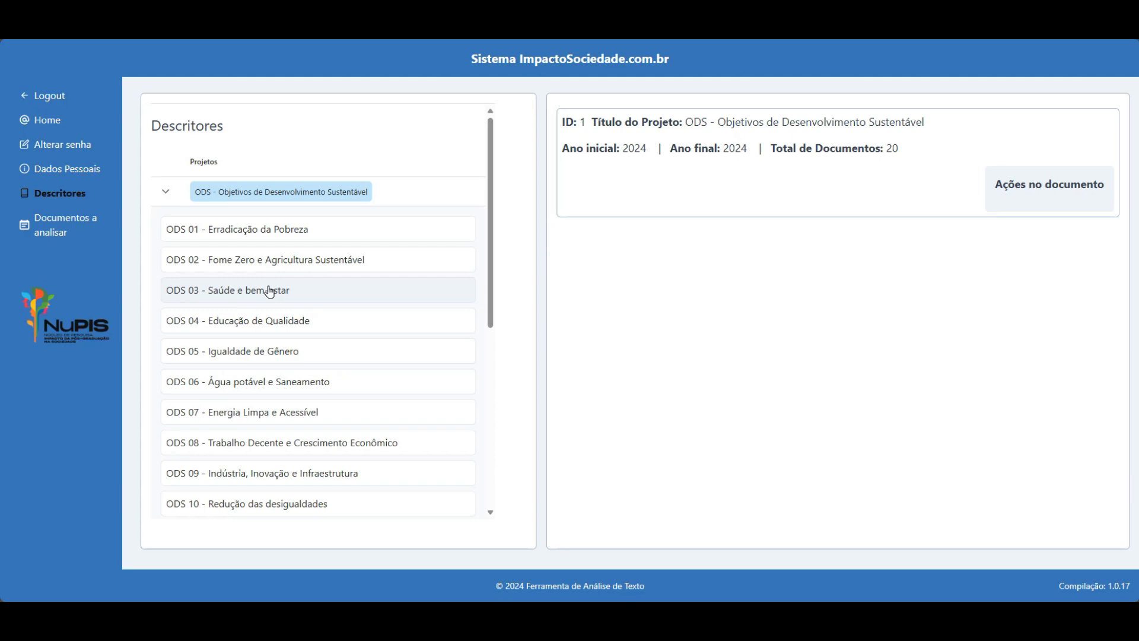
# Select ODS 13 - Mudança do Clima and open its statistical data window.
pyautogui.scroll(-5, 309, 261)
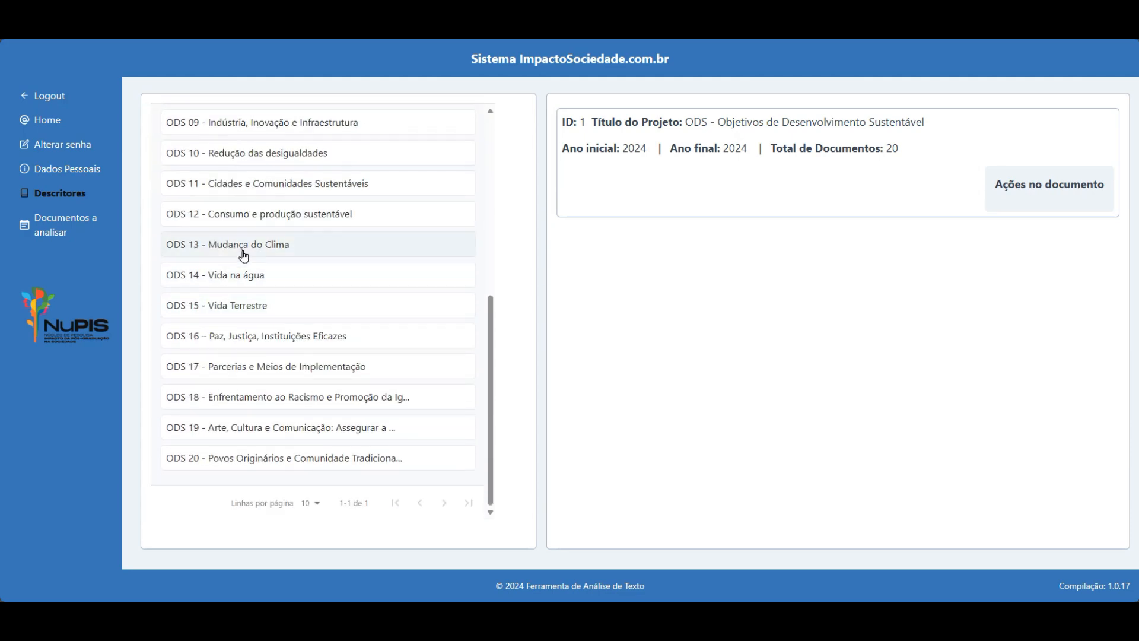
pyautogui.click(243, 253)
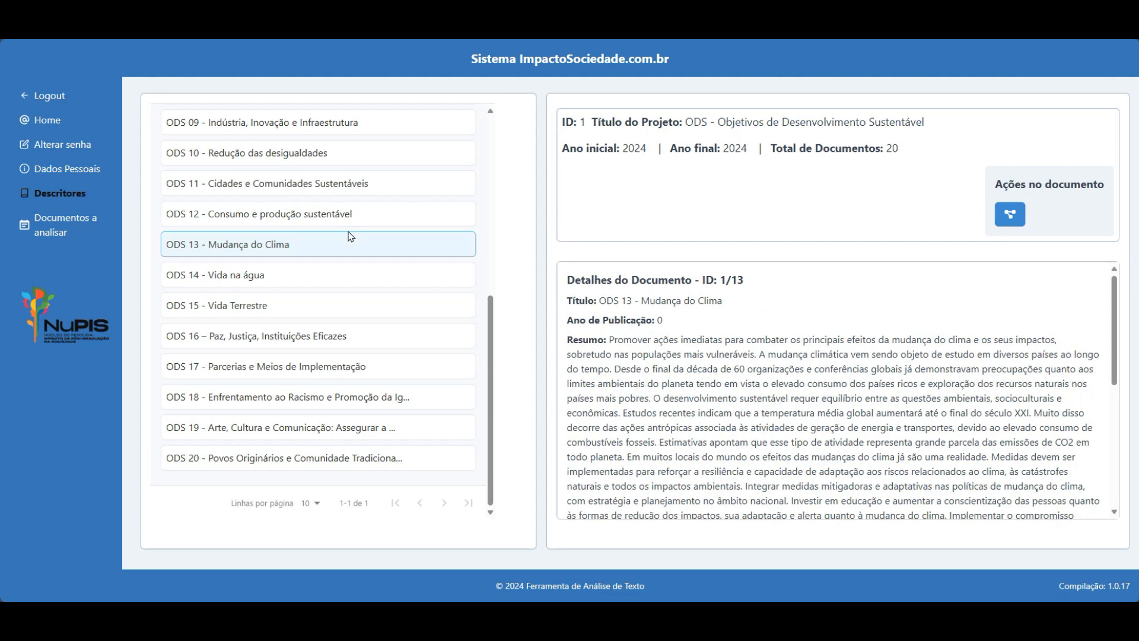
pyautogui.click(1010, 217)
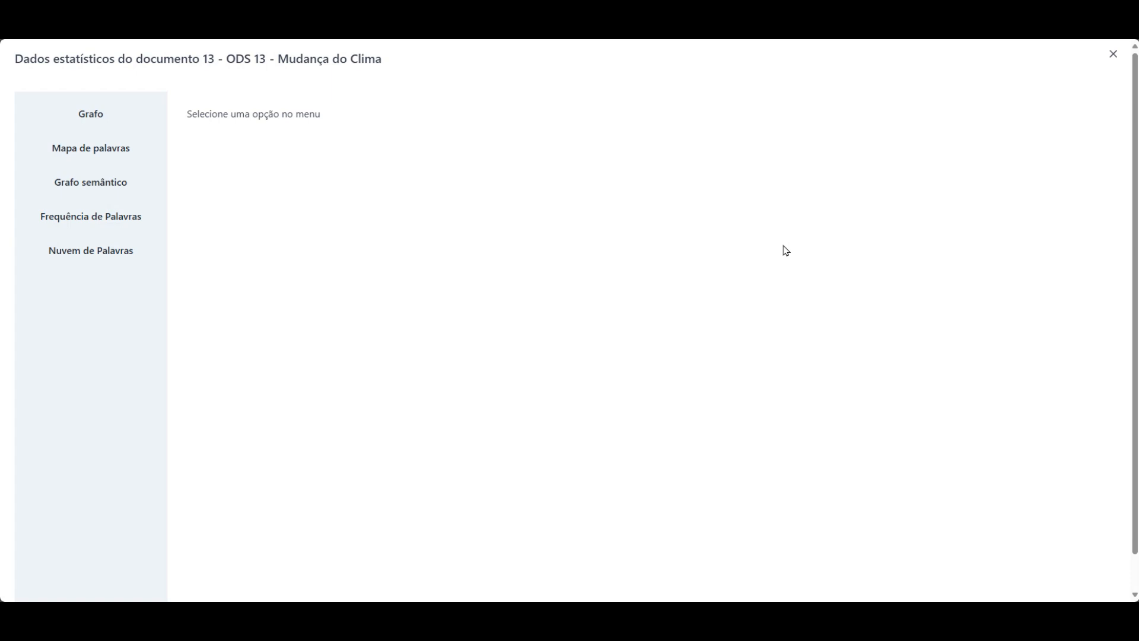
# Cycle through the ODS 13 word graphs to reach Frequência de Palavras (clima 13, paises 10, mudanca 9).
pyautogui.click(92, 113)
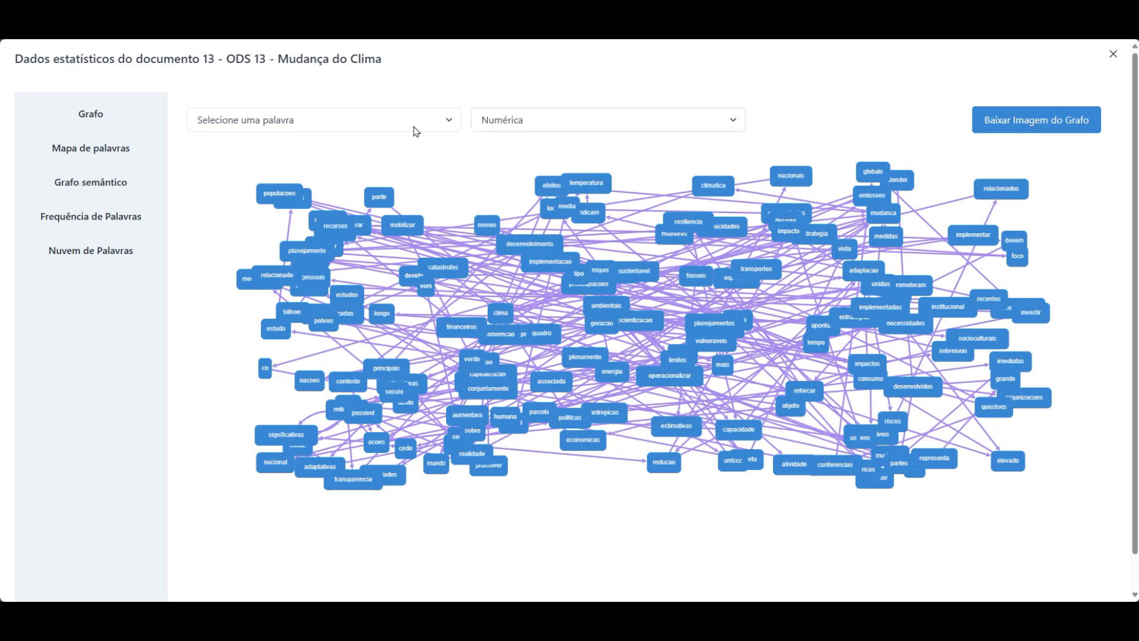
pyautogui.click(112, 153)
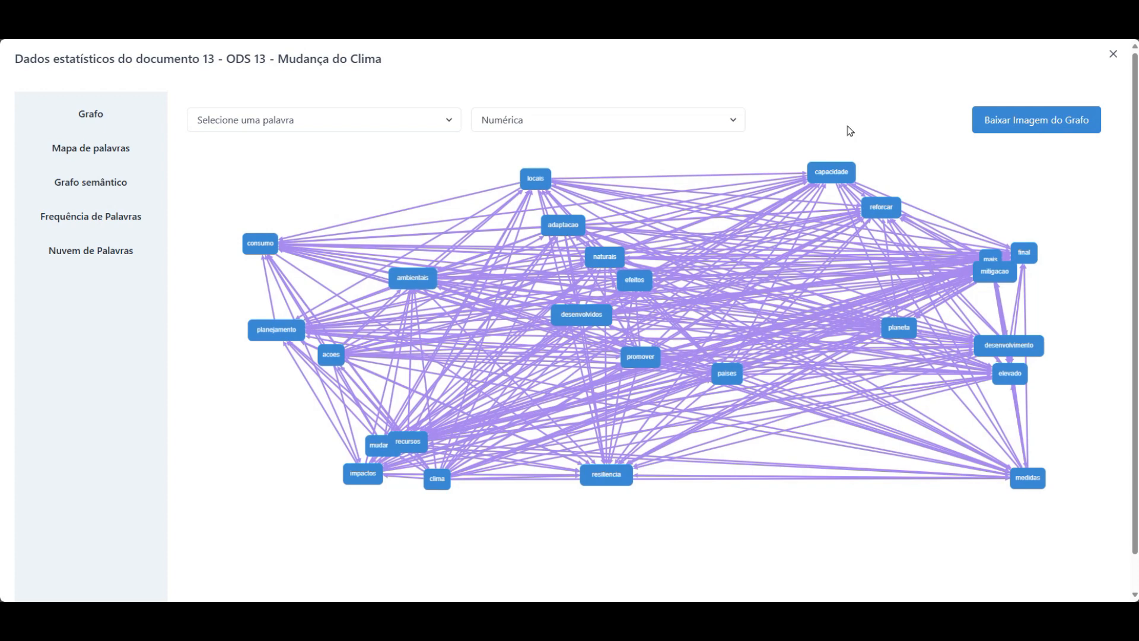
pyautogui.click(88, 187)
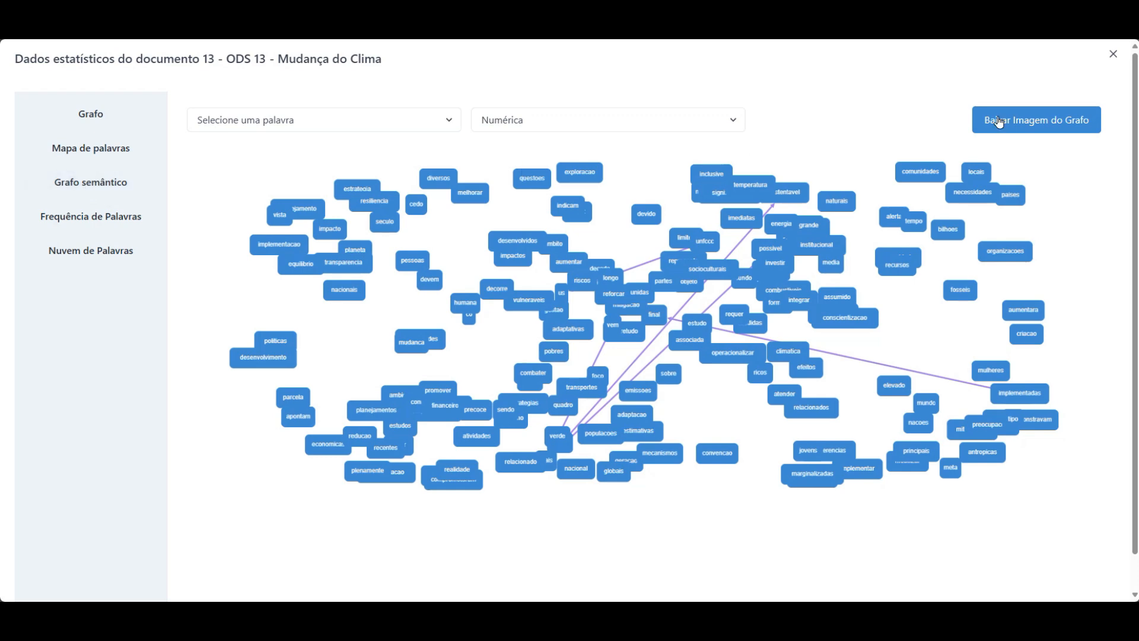
pyautogui.click(92, 220)
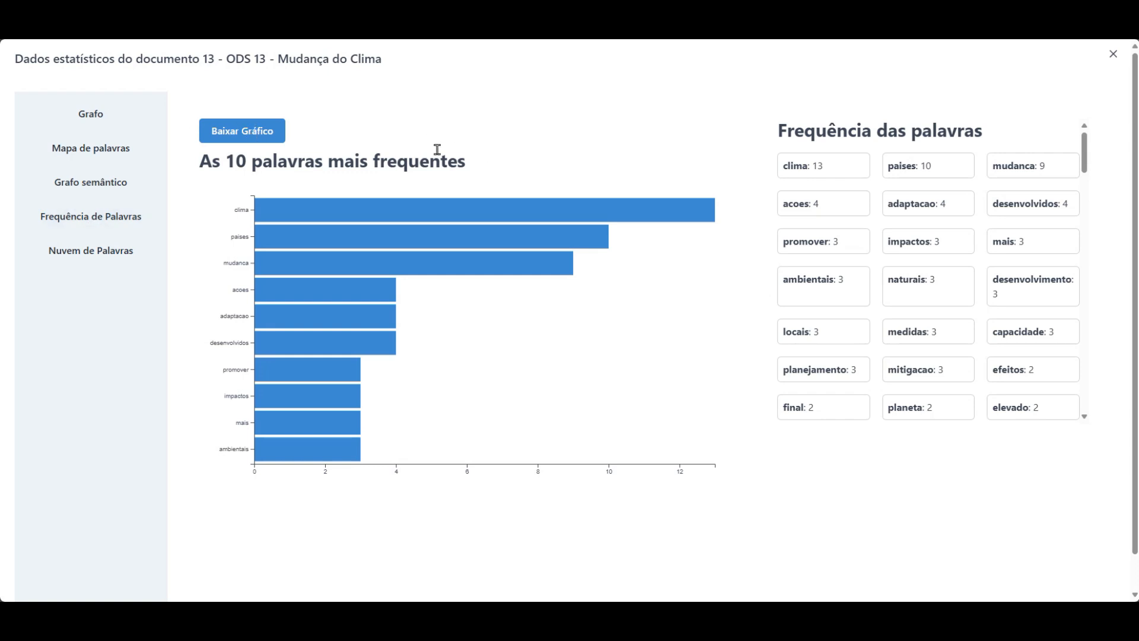
# View the ODS 13 Nuvem de Palavras, then close the statistics dialog.
pyautogui.click(91, 258)
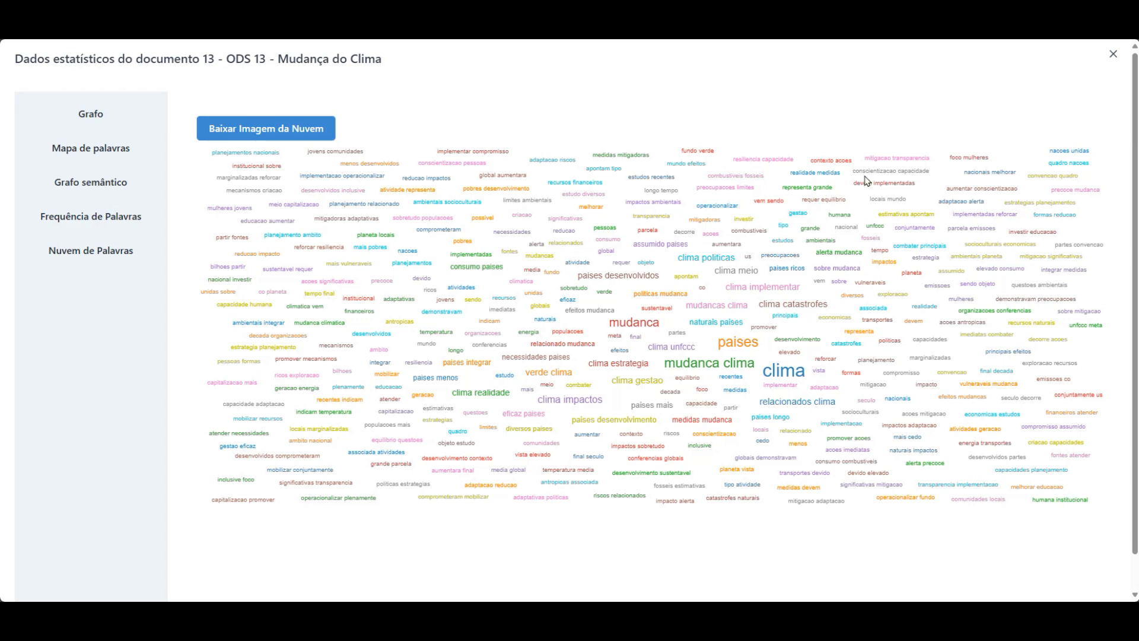
pyautogui.click(1112, 53)
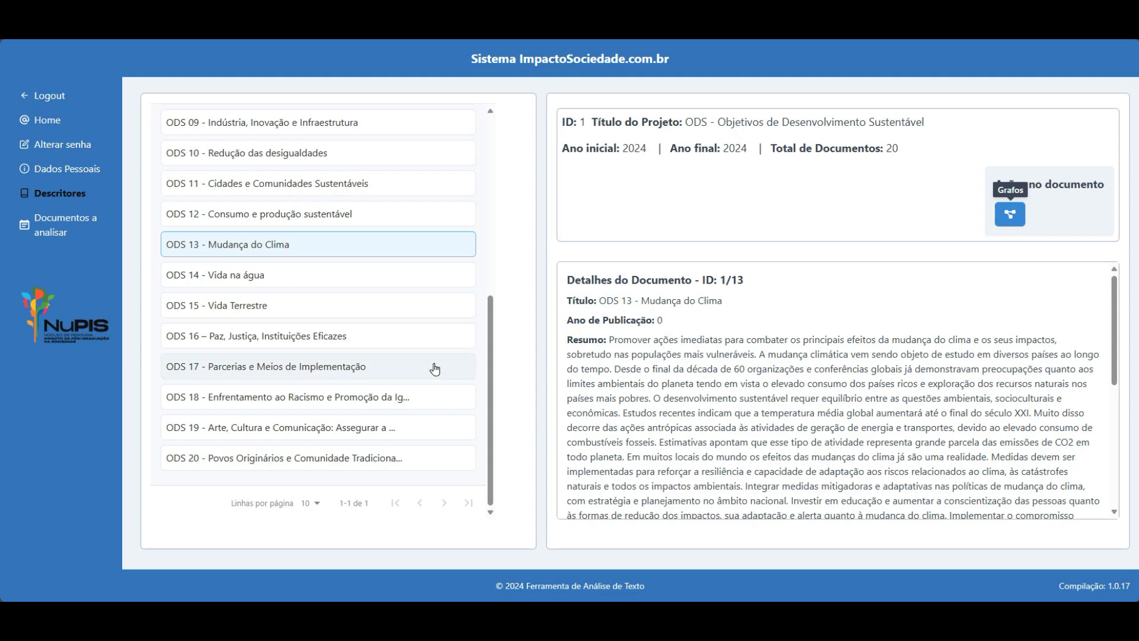
# Collapse the ODS project and create descriptor project 'novo projeto descritor' for 2025–2025.
pyautogui.moveTo(491, 395); pyautogui.dragTo(492, 178)
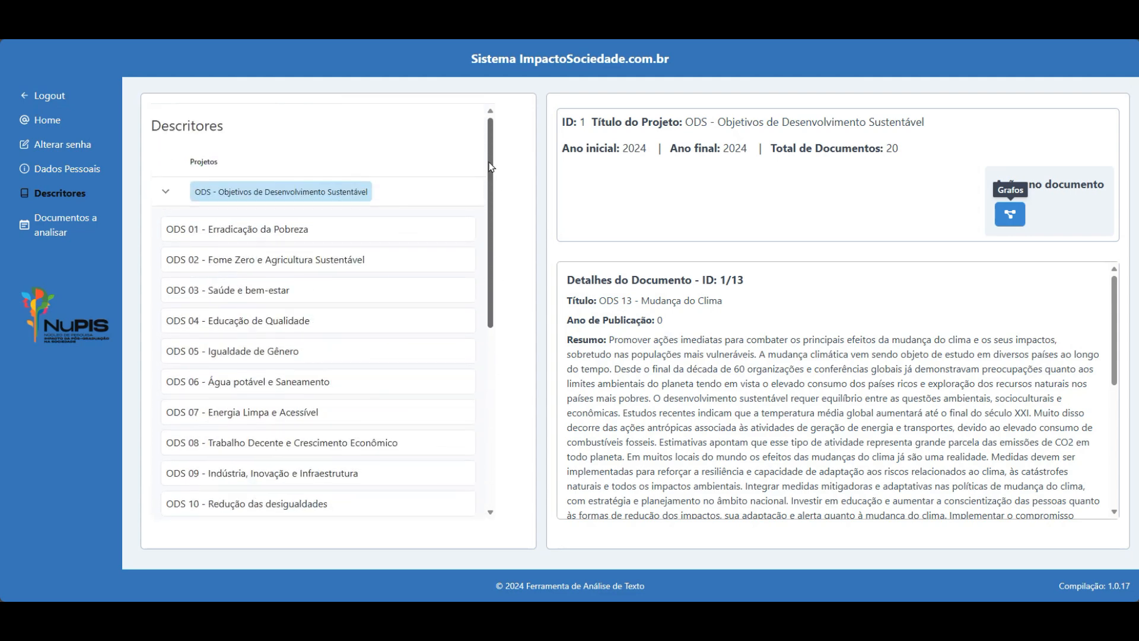
pyautogui.click(176, 195)
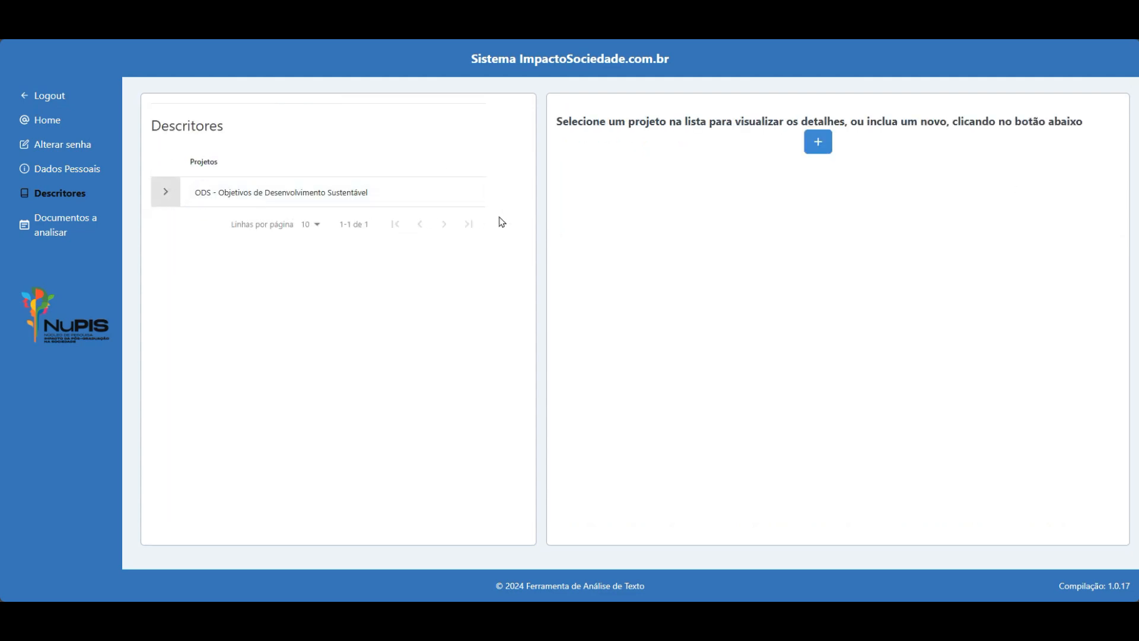
pyautogui.click(818, 143)
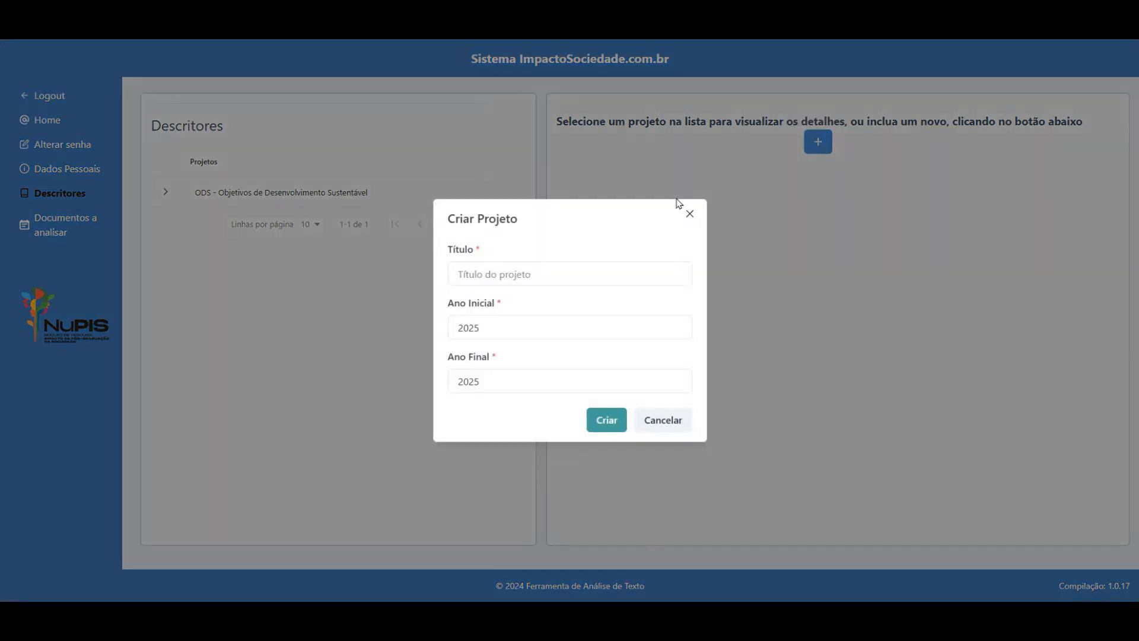
pyautogui.click(584, 262)
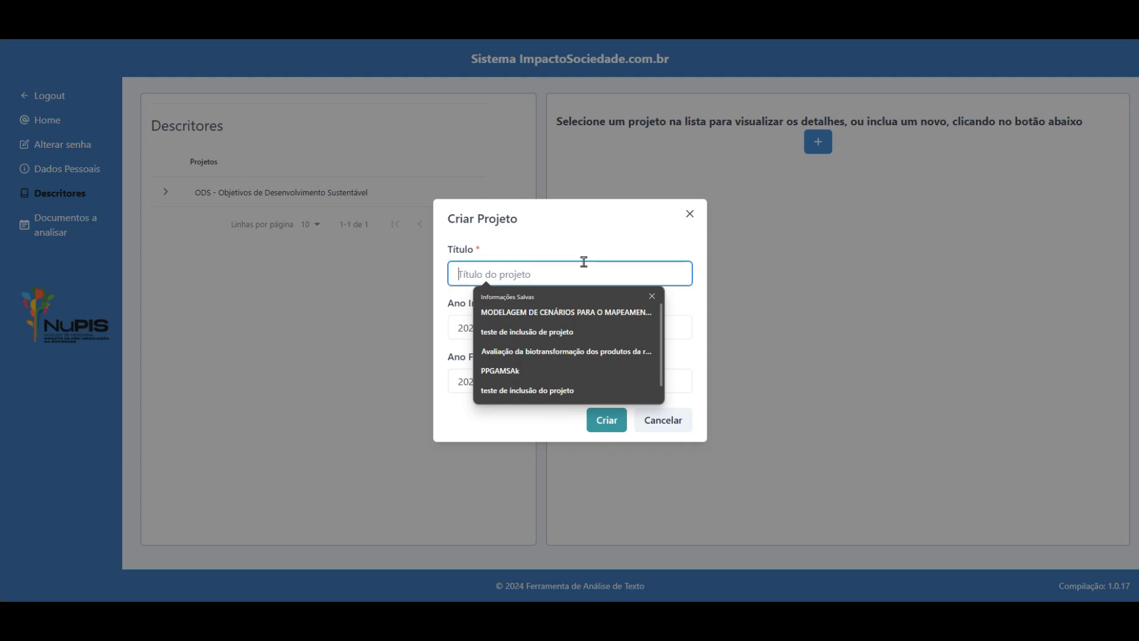
pyautogui.write('novo ')
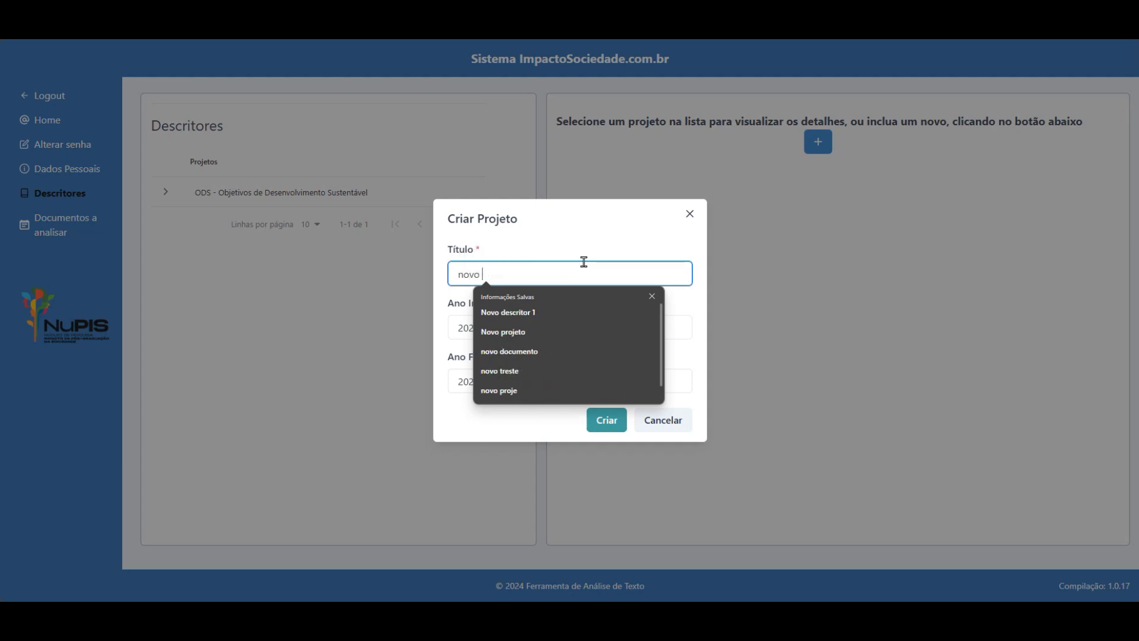
pyautogui.write('projeto descritor')
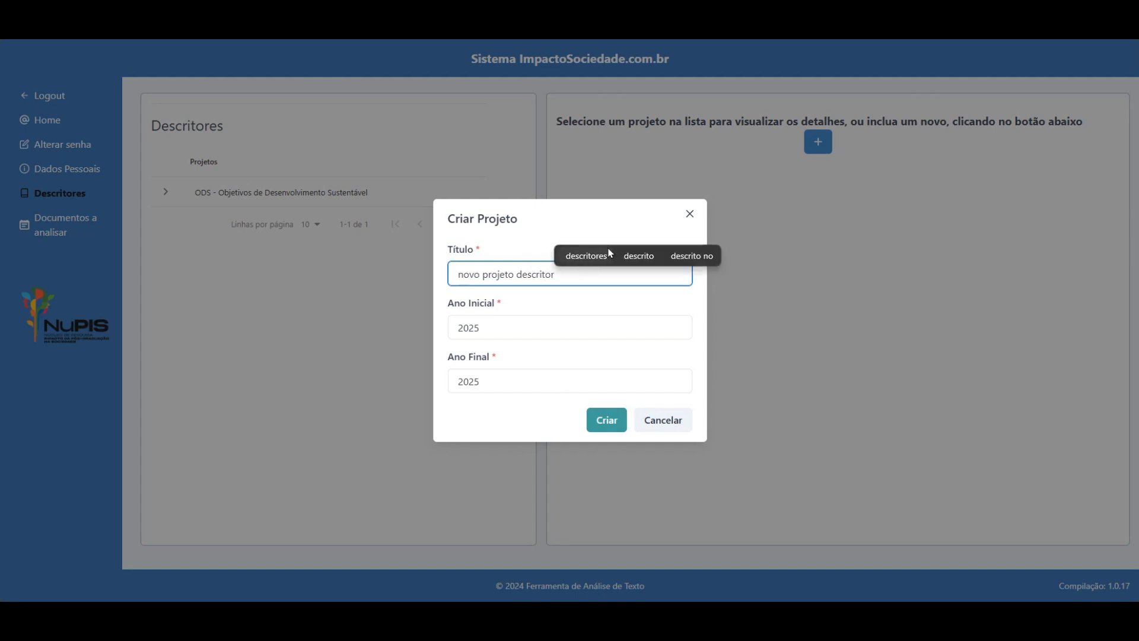
pyautogui.click(608, 431)
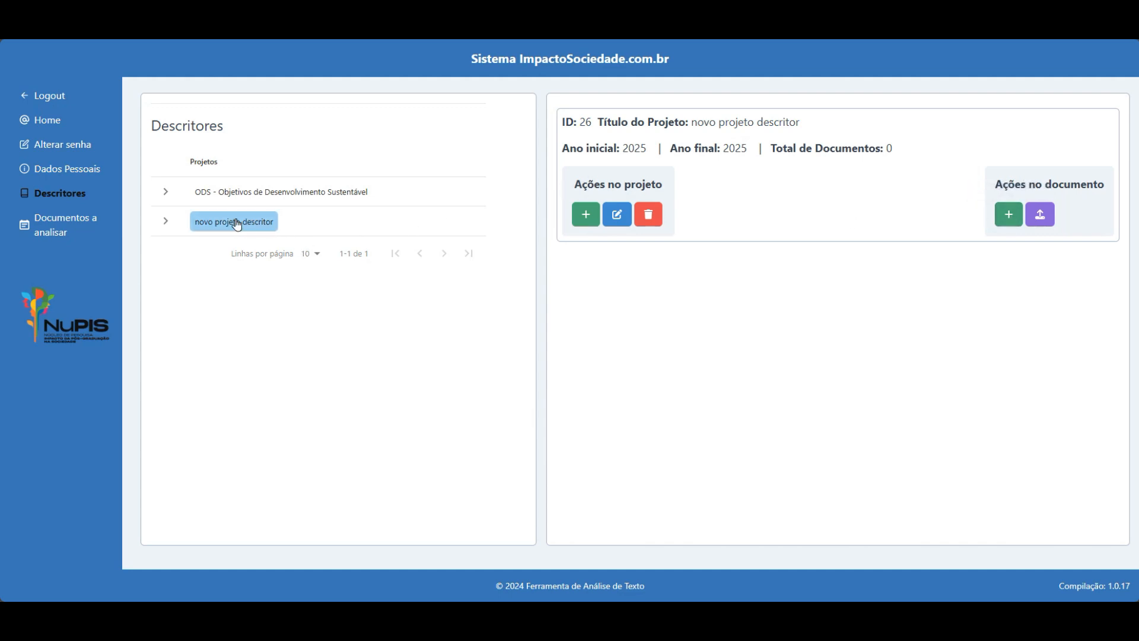
pyautogui.click(264, 195)
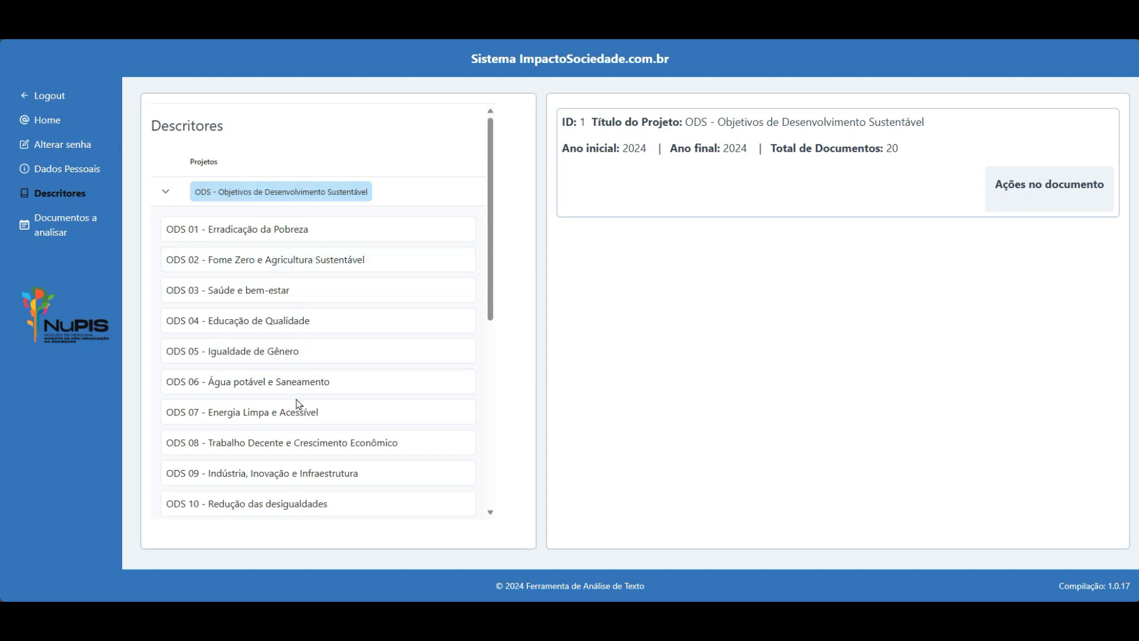
pyautogui.scroll(-3, 289, 306)
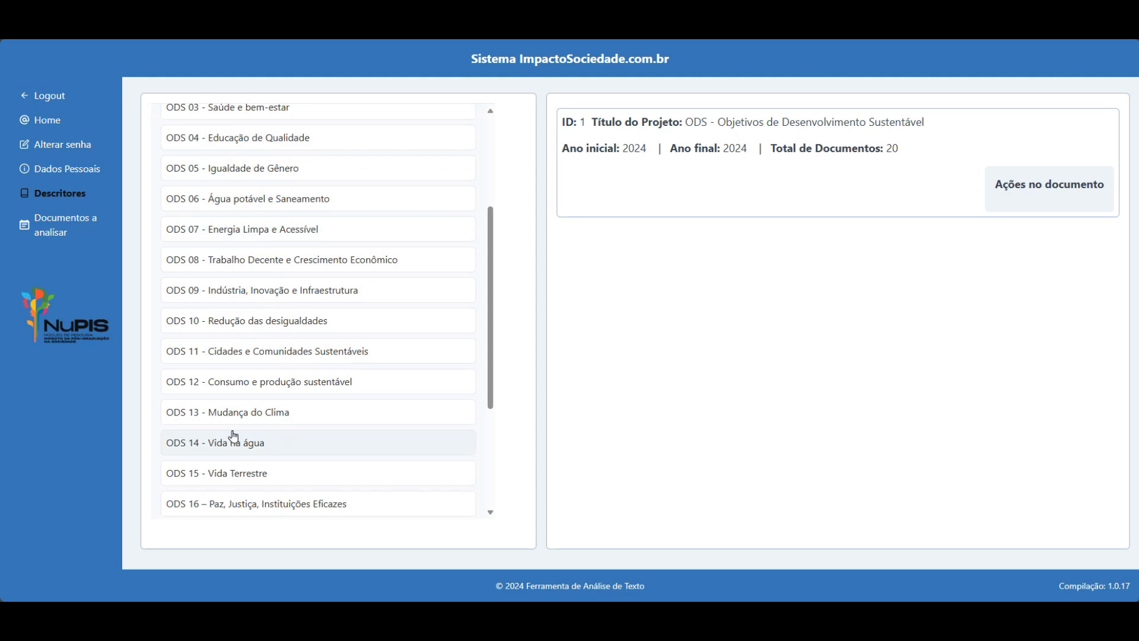
pyautogui.click(242, 418)
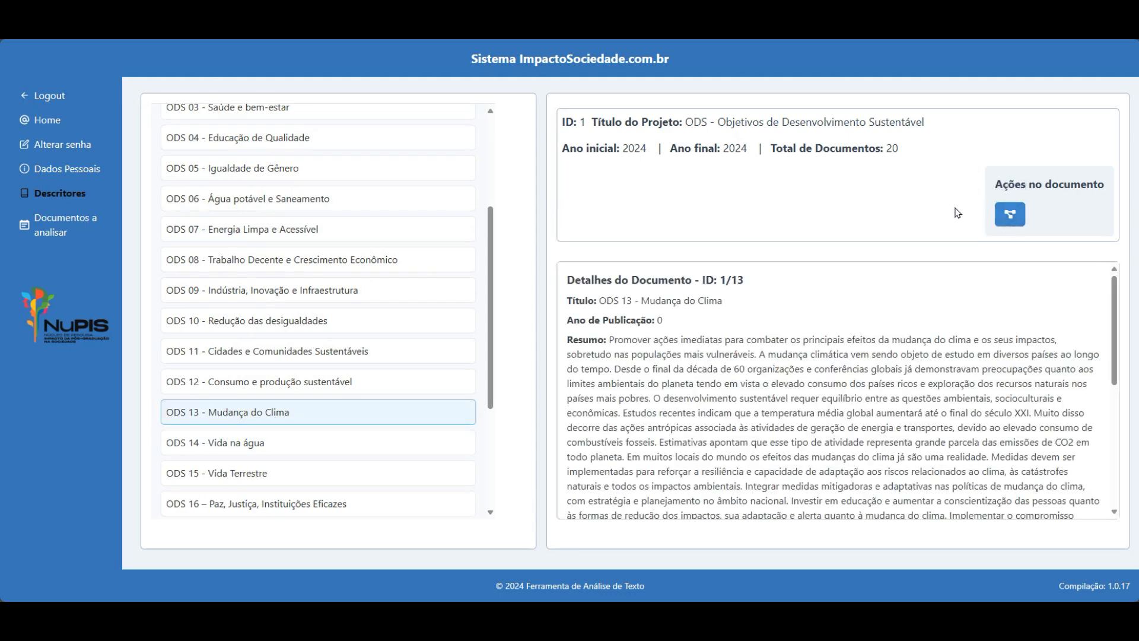
pyautogui.moveTo(491, 230); pyautogui.dragTo(495, 124)
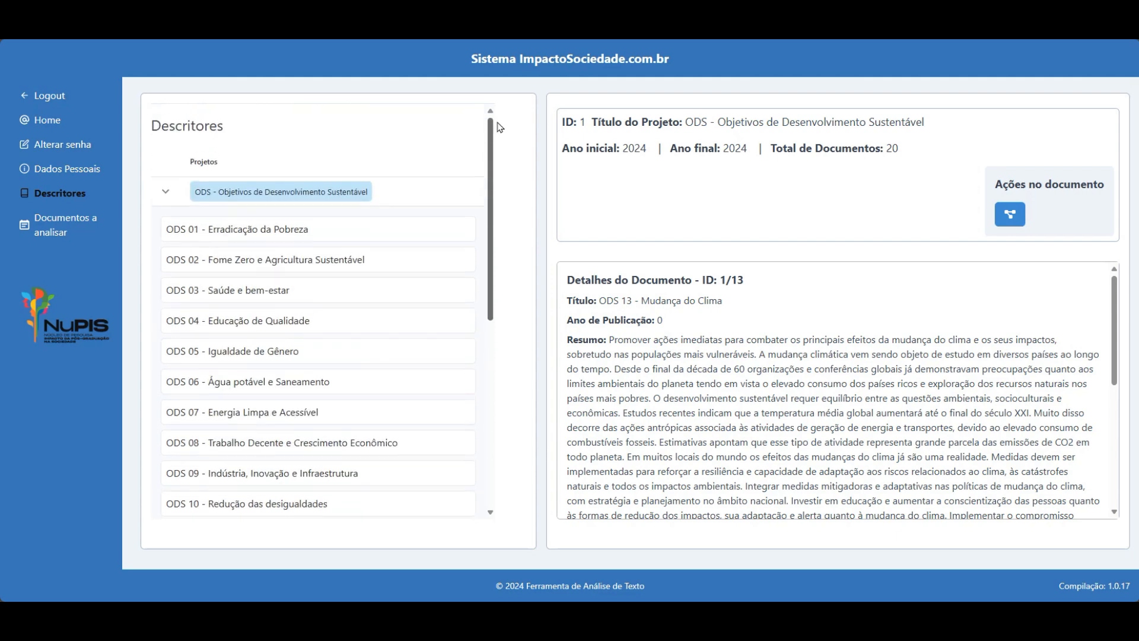
pyautogui.click(168, 196)
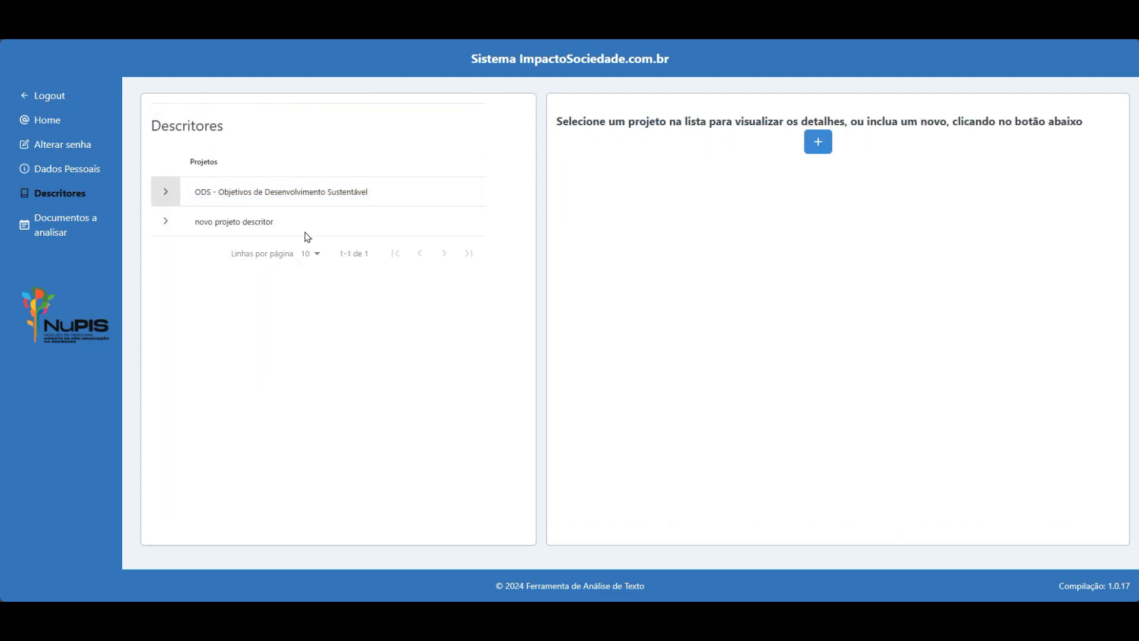
pyautogui.click(237, 222)
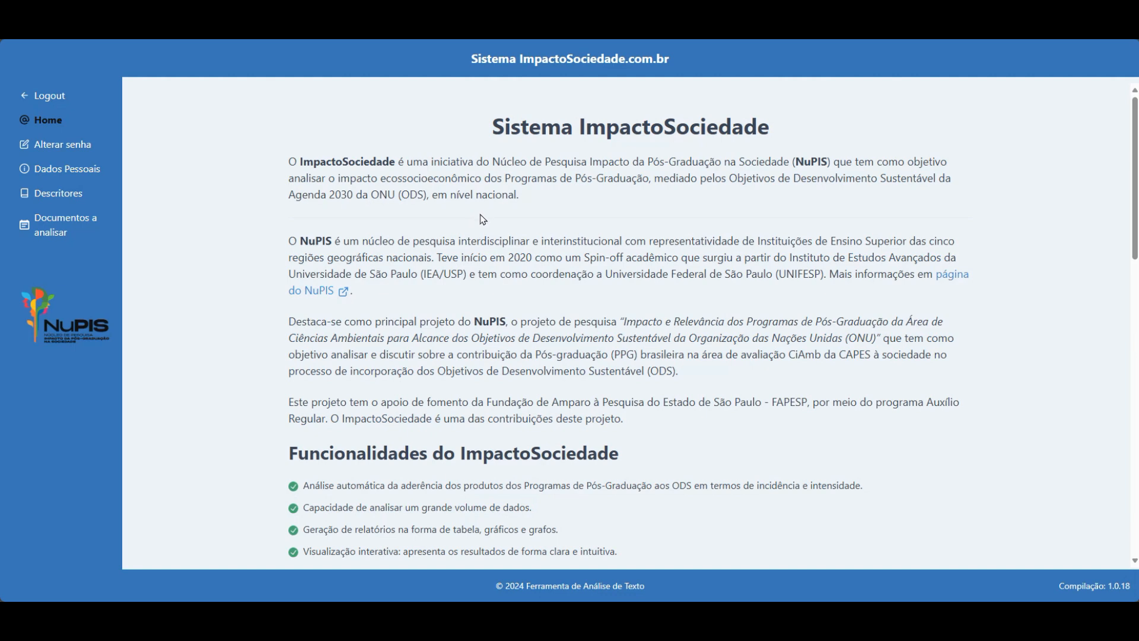
# Go to the empty Documentos a analisar page.
pyautogui.click(61, 233)
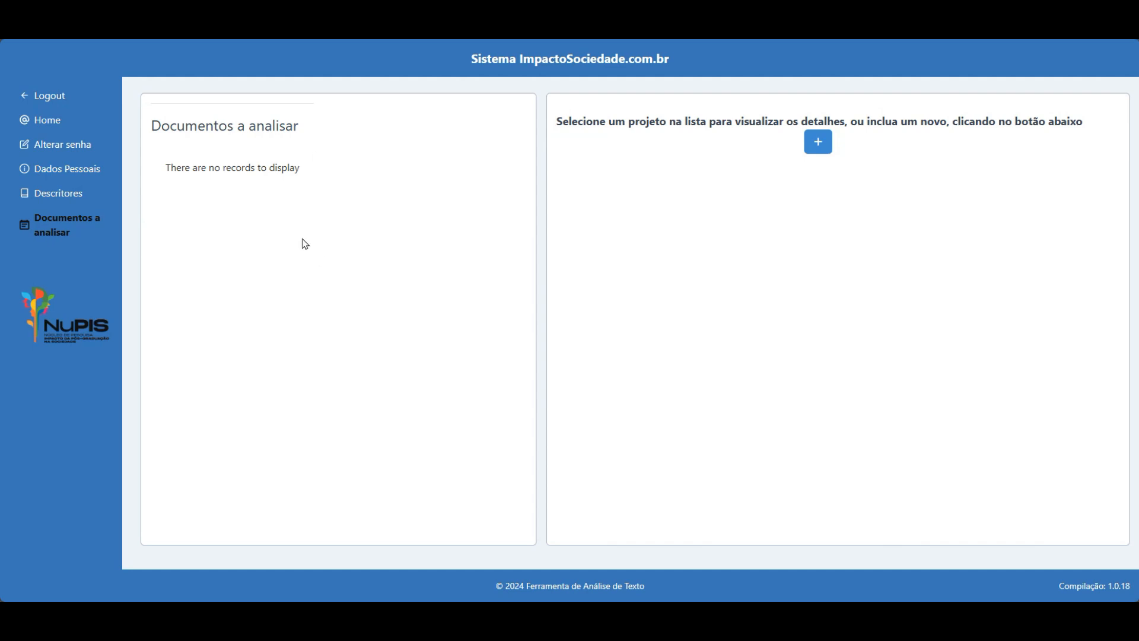
# Create project 'novo projeto de documento' with start year 2020 through 2025, then check its row.
pyautogui.click(817, 141)
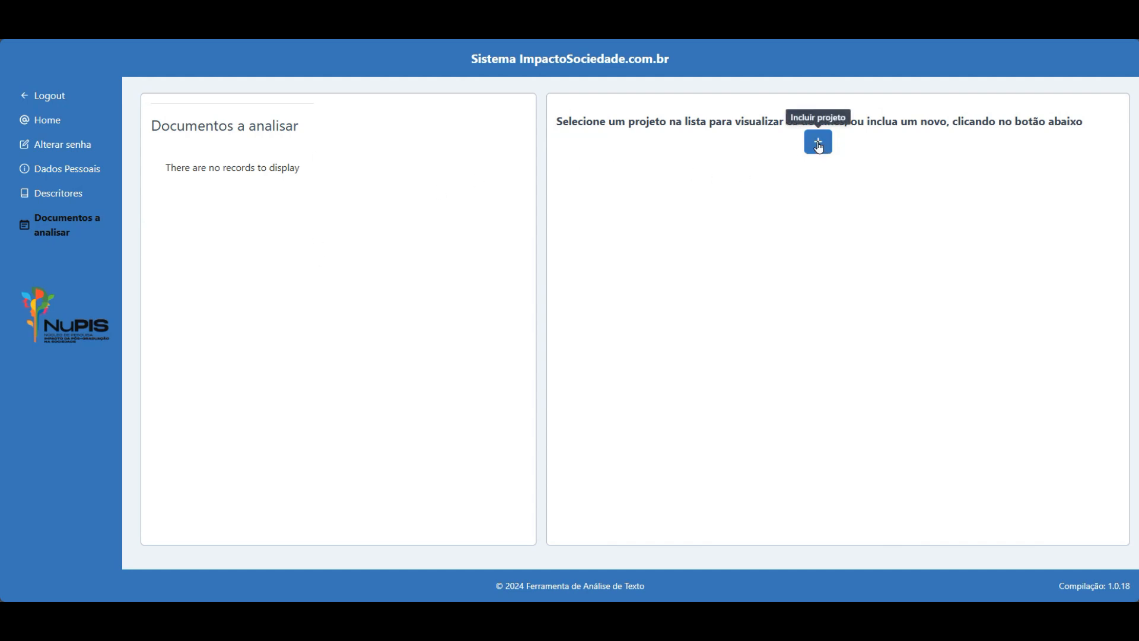
pyautogui.click(562, 274)
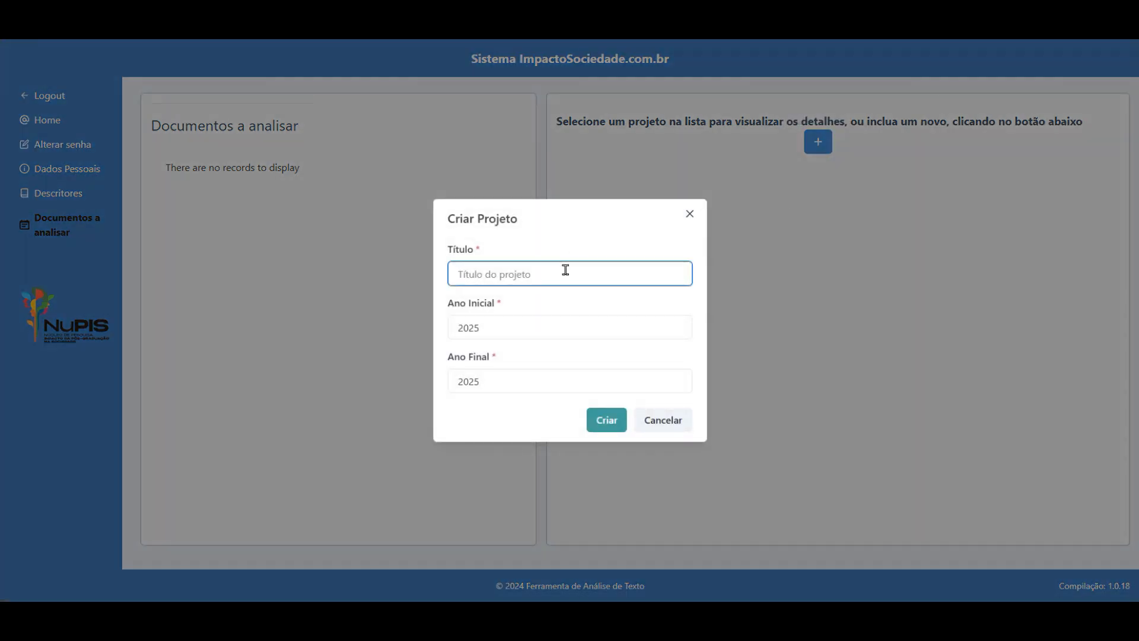
pyautogui.write('novo')
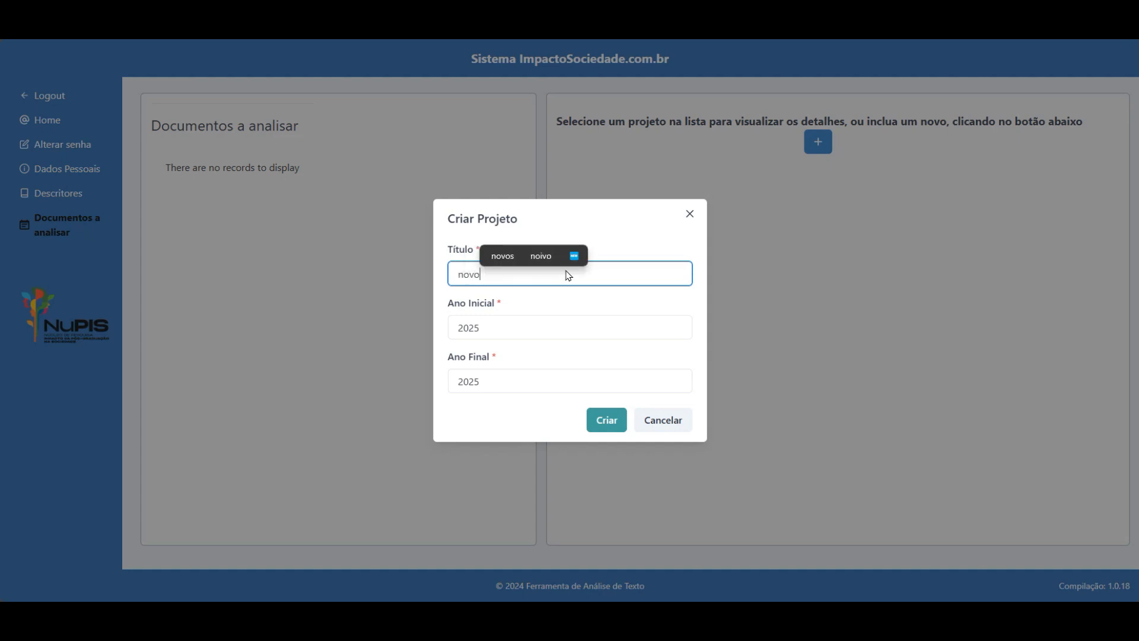
pyautogui.write(' projeto d')
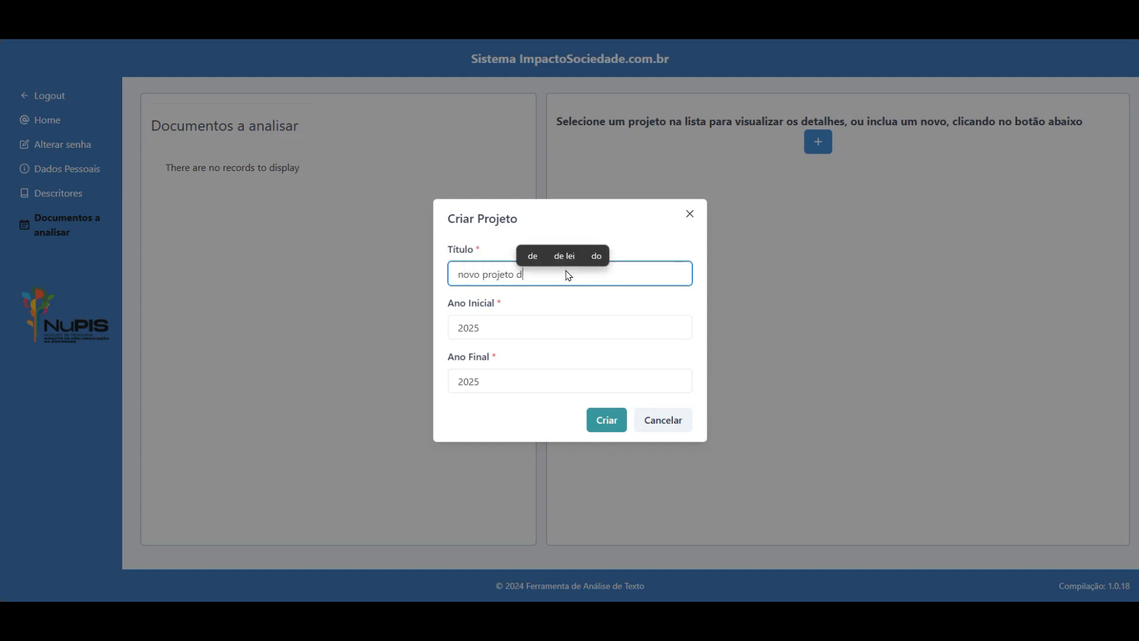
pyautogui.write('e documento')
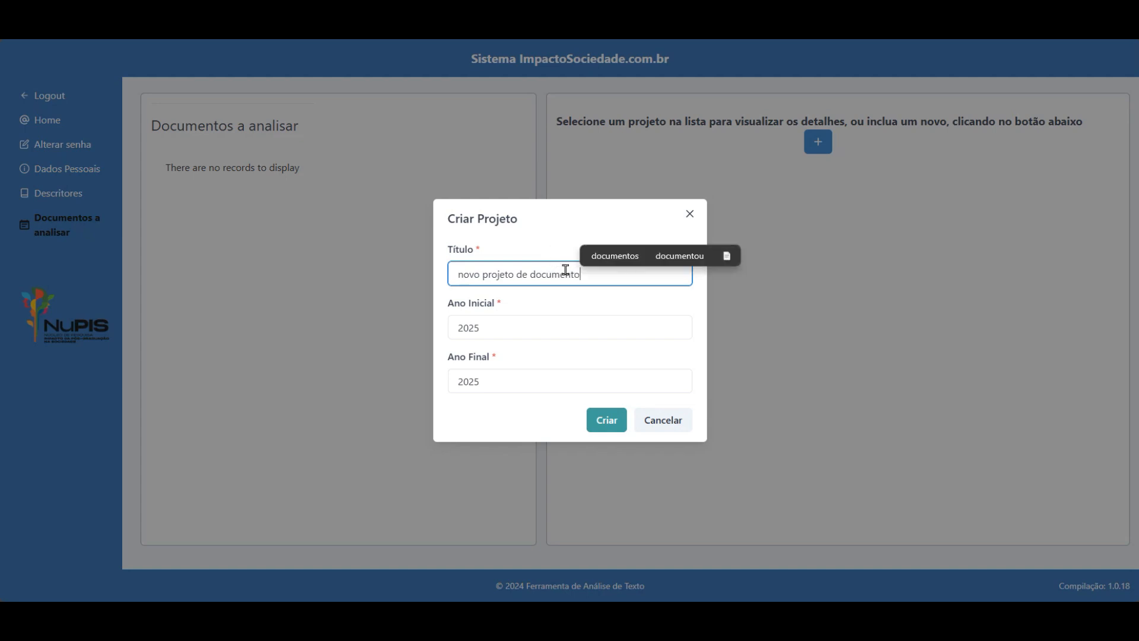
pyautogui.doubleClick(489, 323)
pyautogui.write('2')
pyautogui.click(607, 423)
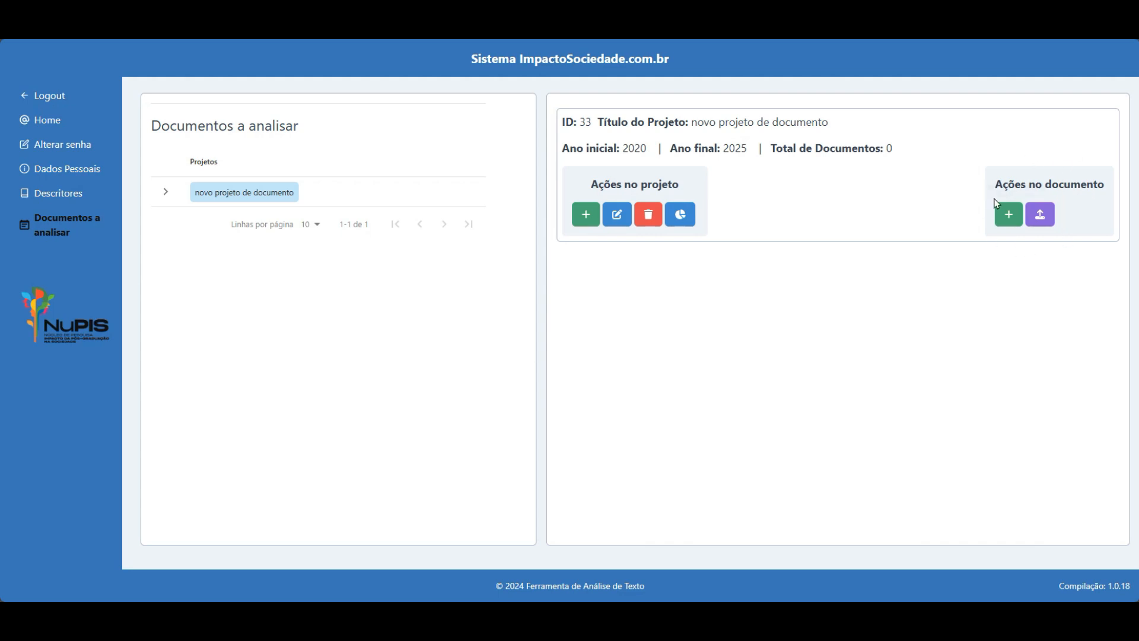
pyautogui.click(235, 200)
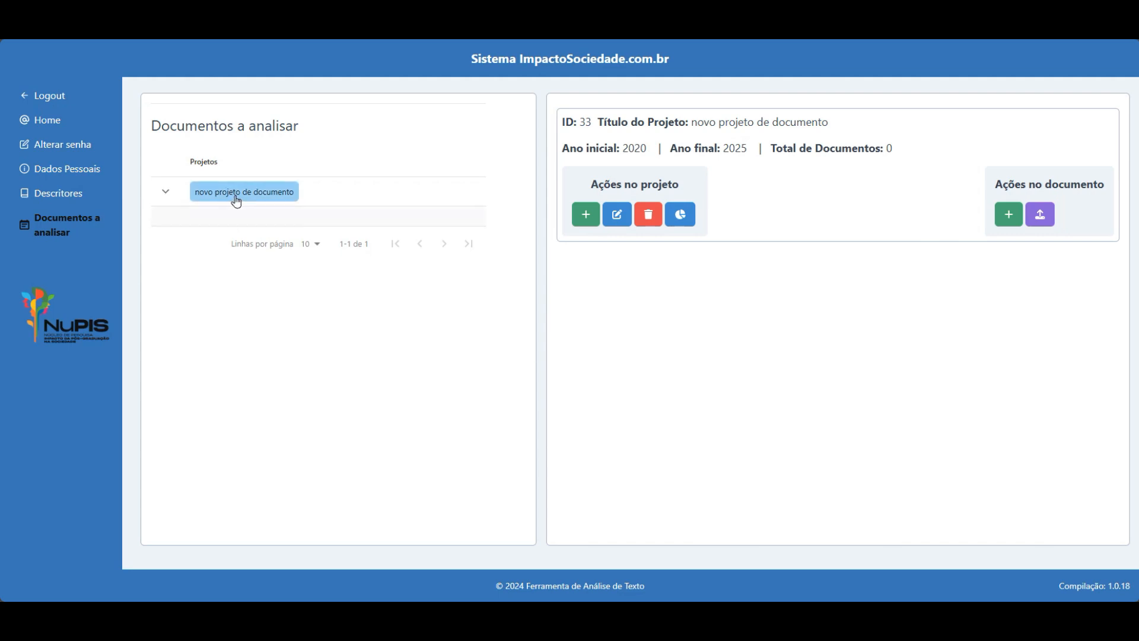
pyautogui.click(236, 200)
# Start a new document and paste the title 'Desastres Naturais na Bacia do Alto Paraguai - BAP'.
pyautogui.click(1008, 214)
pyautogui.click(314, 186)
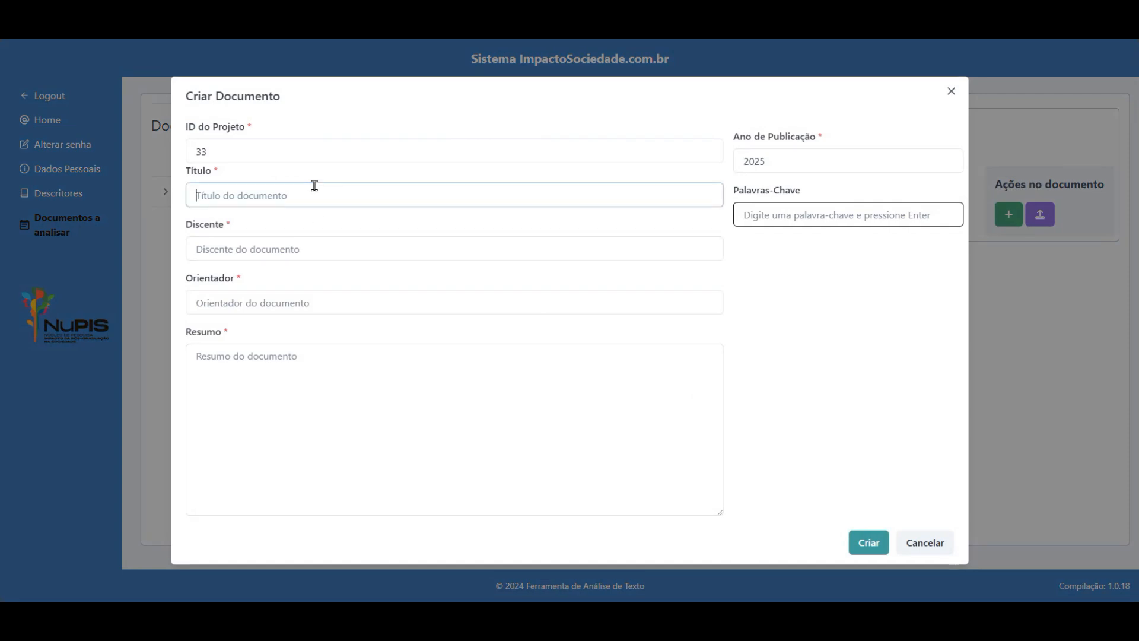
pyautogui.hotkey('alt', 'Tab')
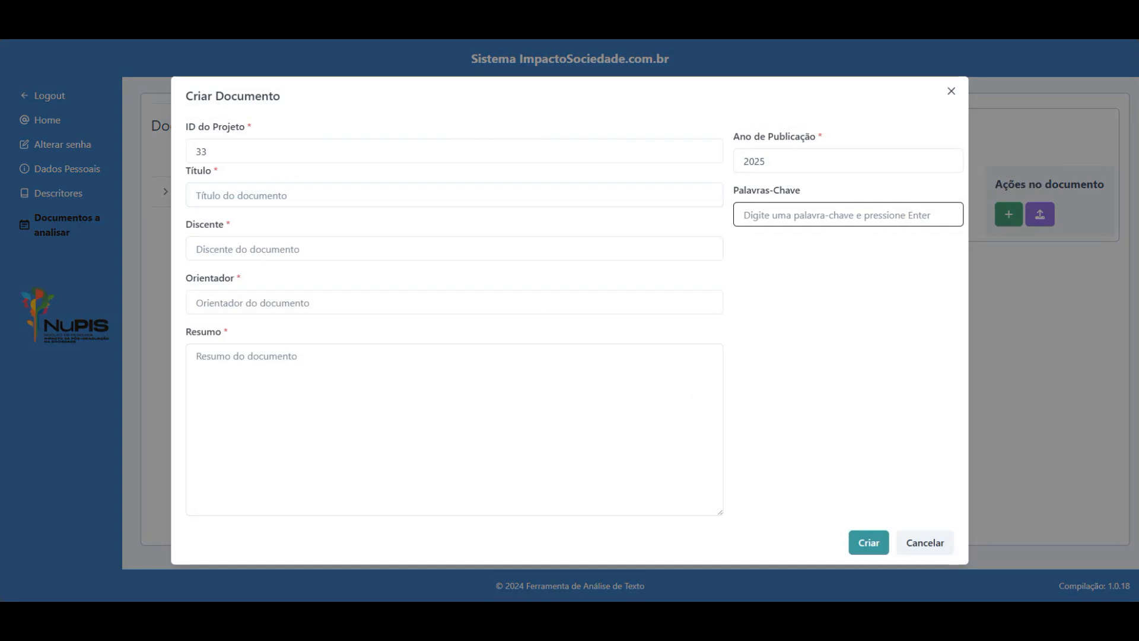
pyautogui.click(329, 197)
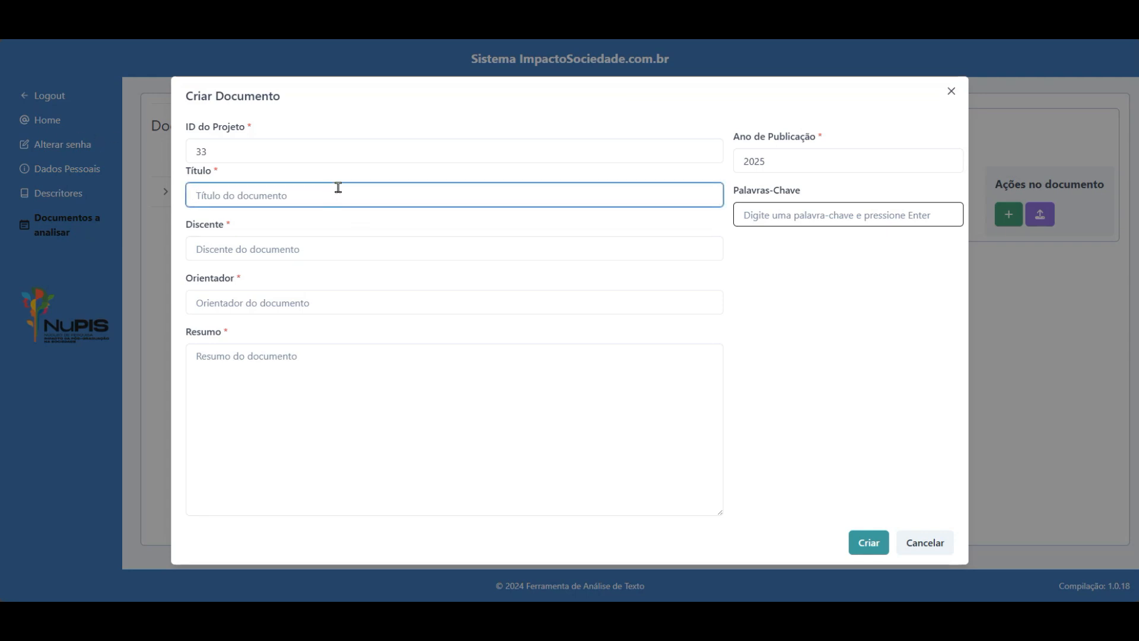
pyautogui.write('Desastres Naturais na Bacia do Alto Paraguai - BAP')
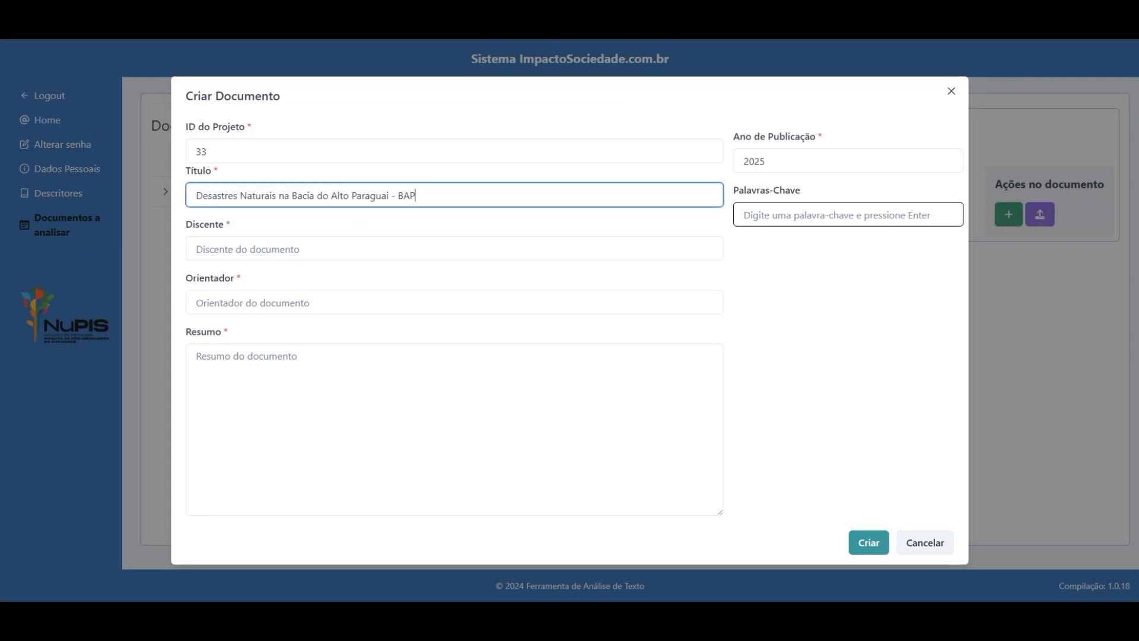
pyautogui.hotkey('alt', 'Tab')
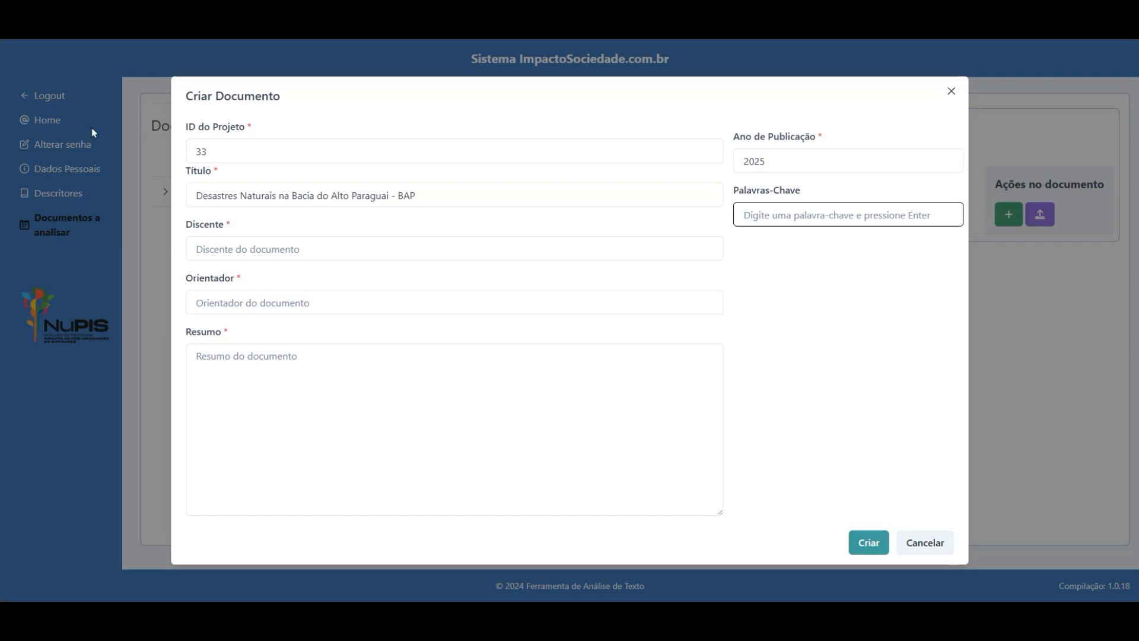
# Fill the student and advisor fields from their autofill suggestions.
pyautogui.click(312, 250)
pyautogui.press('Down')
pyautogui.press('Return')
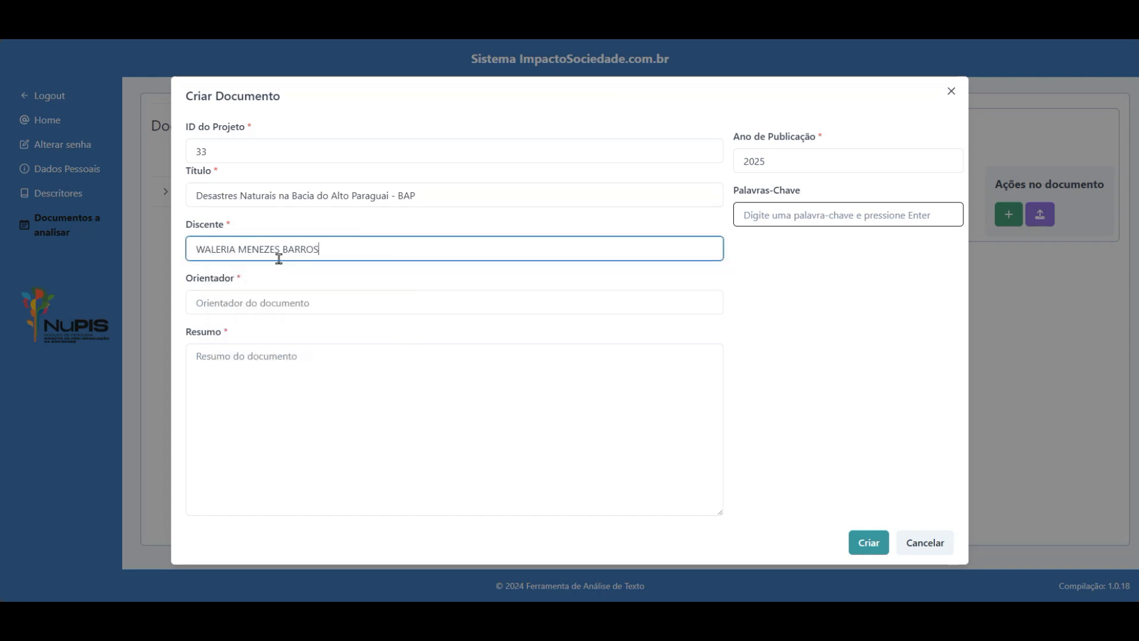
pyautogui.click(241, 300)
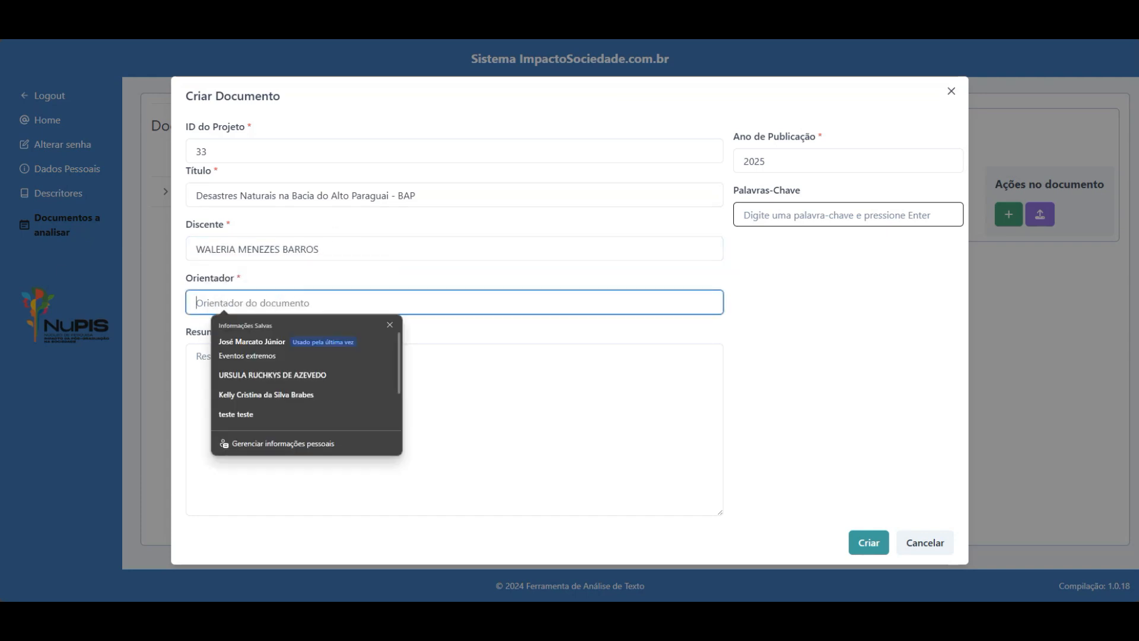
pyautogui.hotkey('alt', 'Tab')
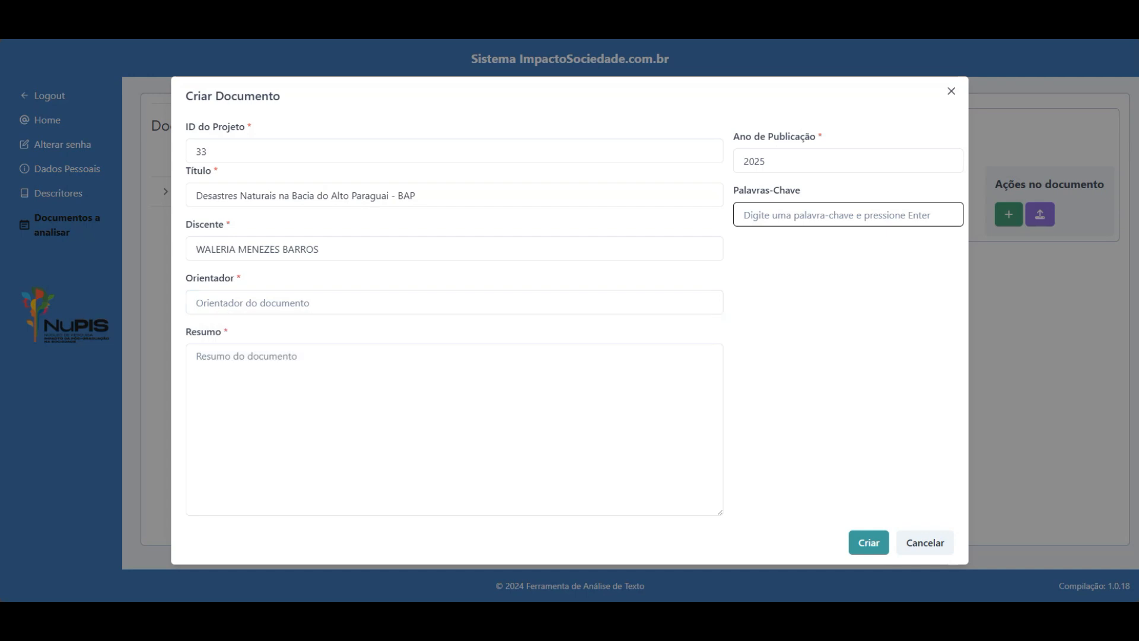
pyautogui.click(256, 301)
pyautogui.press('Down')
pyautogui.press('Return')
# Paste the document's abstract into Resumo.
pyautogui.click(347, 355)
pyautogui.hotkey('alt', 'Tab')
pyautogui.click(374, 366)
pyautogui.write('O presente trabalho aborda a temática dos desastres naturais na Bacia do Alto Paraguai -BAP, com foco na fase de prevenção, utilizando informações georreferenciadas, tendo por aspecto de interesse a suscetibilidade das comunidades aos eventos. Seu objetivo principal consistiu em investigar os desastres naturais ocorridos na BAP, entre 2003 e 2016 e seus impactos na comunidade local. Sua execução se desdobrou por meio da representação da produção científica relativa a prevenção de desastres naturais e o uso de geotecnologias; espacialização e temporalização das ocorrências registradas na BAP;mensuração da vulnerabilidade da população da área de estudo à desastres; e quantificação do risco a desastres naturais da BAP. Toda a analise espacial foi ancorada na utilização de Geographic Information System (GIS) livre e gratuito. Como resultados dessa pesquisa foram obtidos o levantamento quantitativo e a análise da produção científica relativa a temática de uso de geotecnologias aplicadas a desastres naturais; mapeamento espaço-temporal dos desastres naturais ocorridos na BAP, identificando tipo, localização e recorrência dos eventos; mapeamento de risco de desastres naturais para a área de estudo; e mapeamento da vulnerabilidade socioeconômica a desastres naturais da Bacia do Alto Paraguai.')
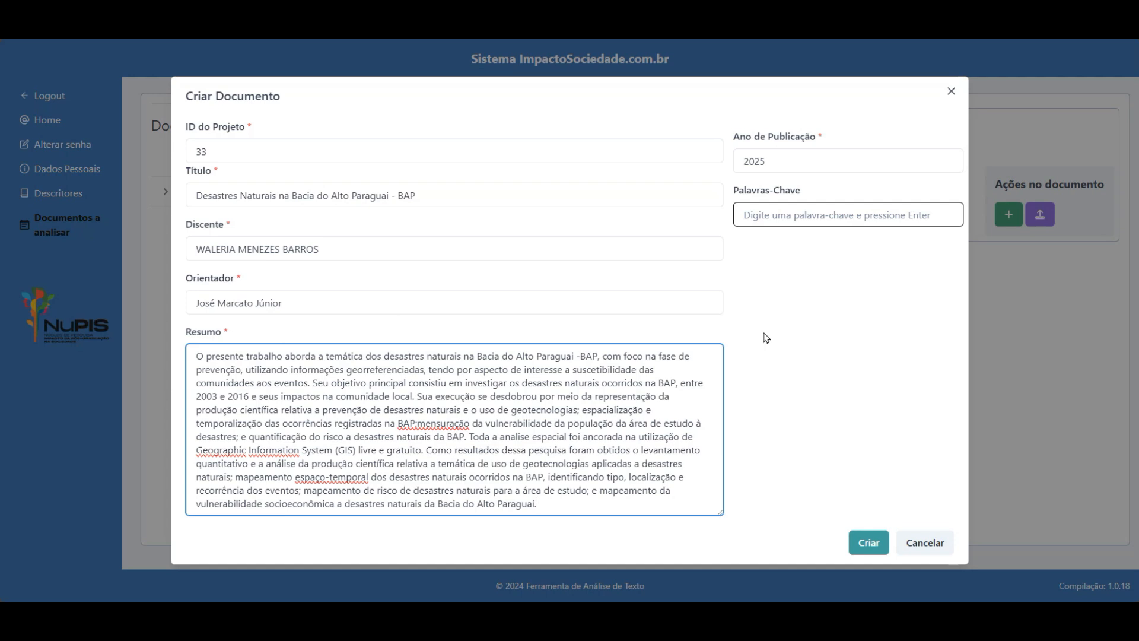
# Add keywords Pantanal and eventos extremos, then create the document.
pyautogui.click(766, 214)
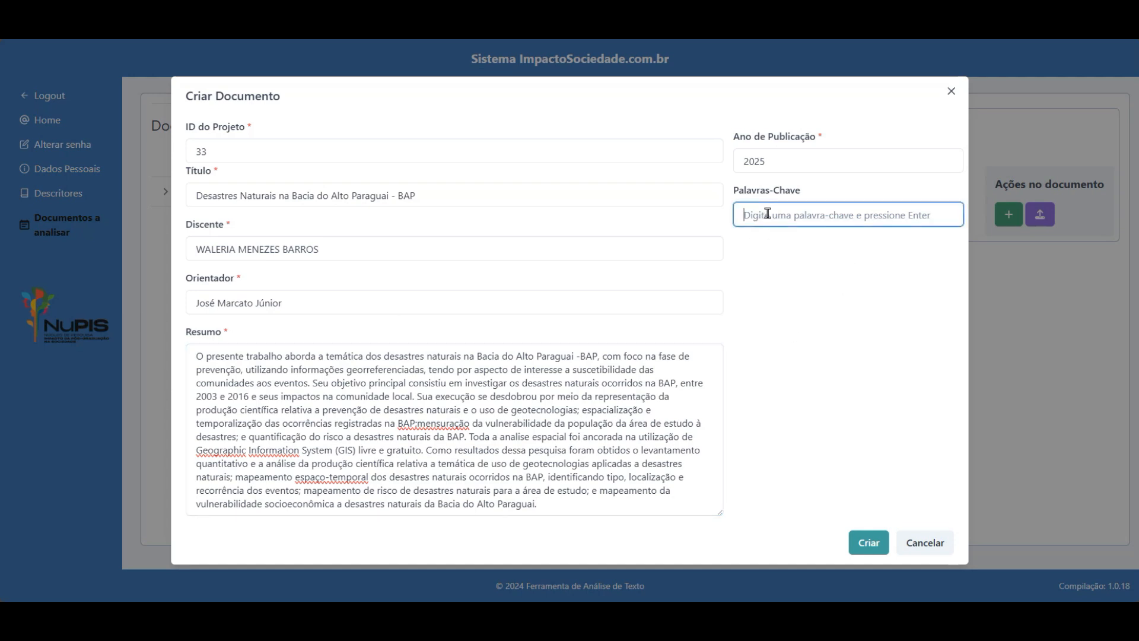
pyautogui.write('Pantanal')
pyautogui.press('Return')
pyautogui.write('eventos ')
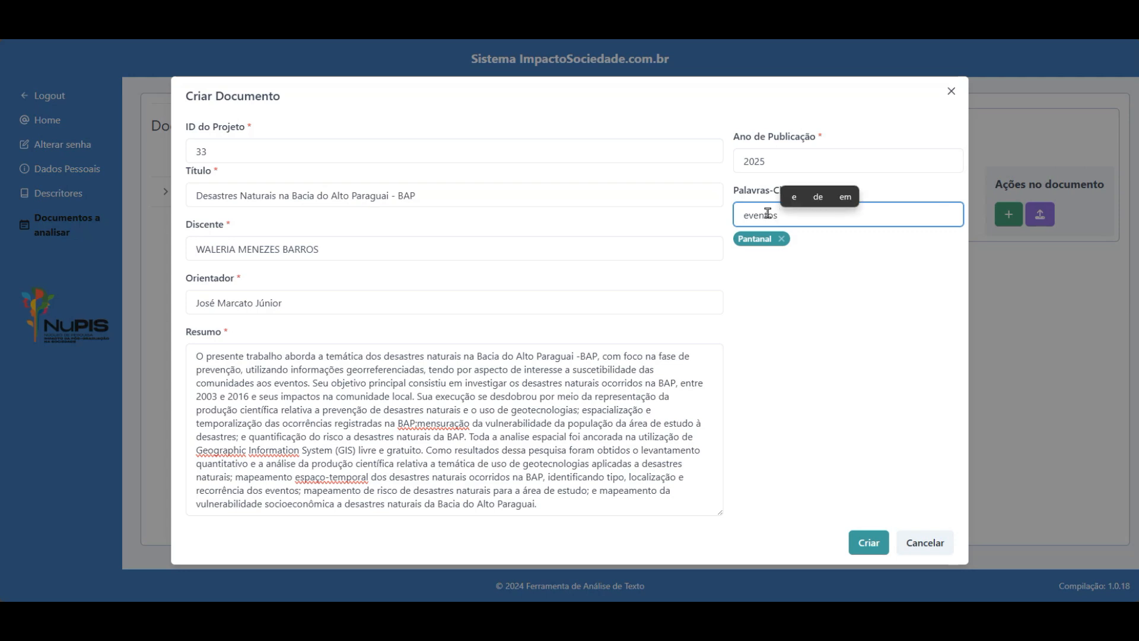
pyautogui.write('extremos')
pyautogui.press('Return')
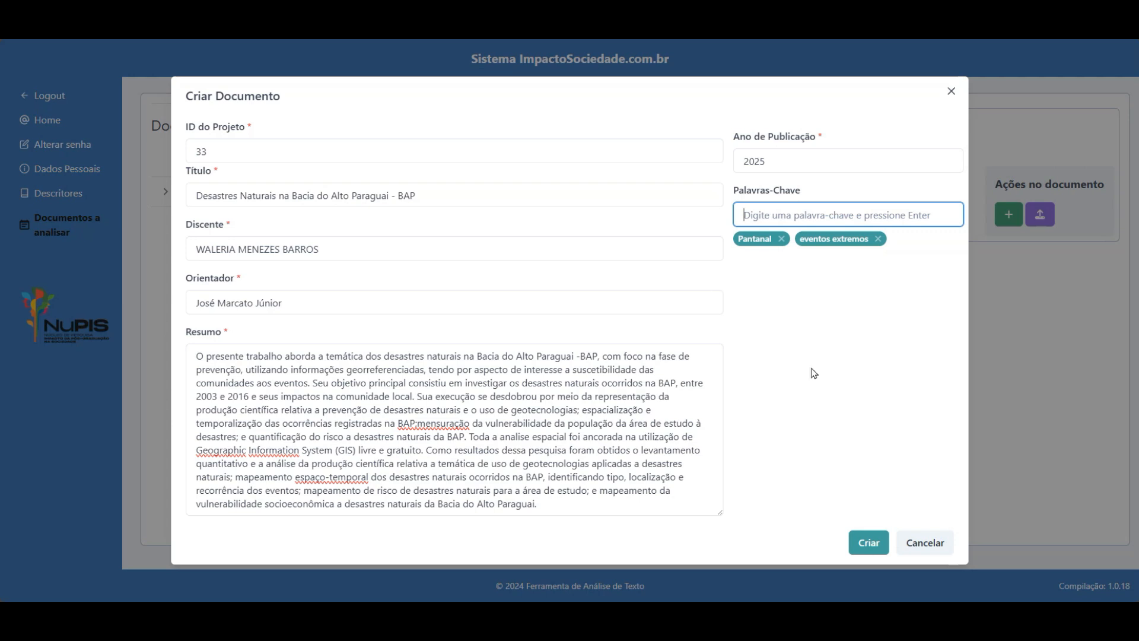
pyautogui.click(876, 544)
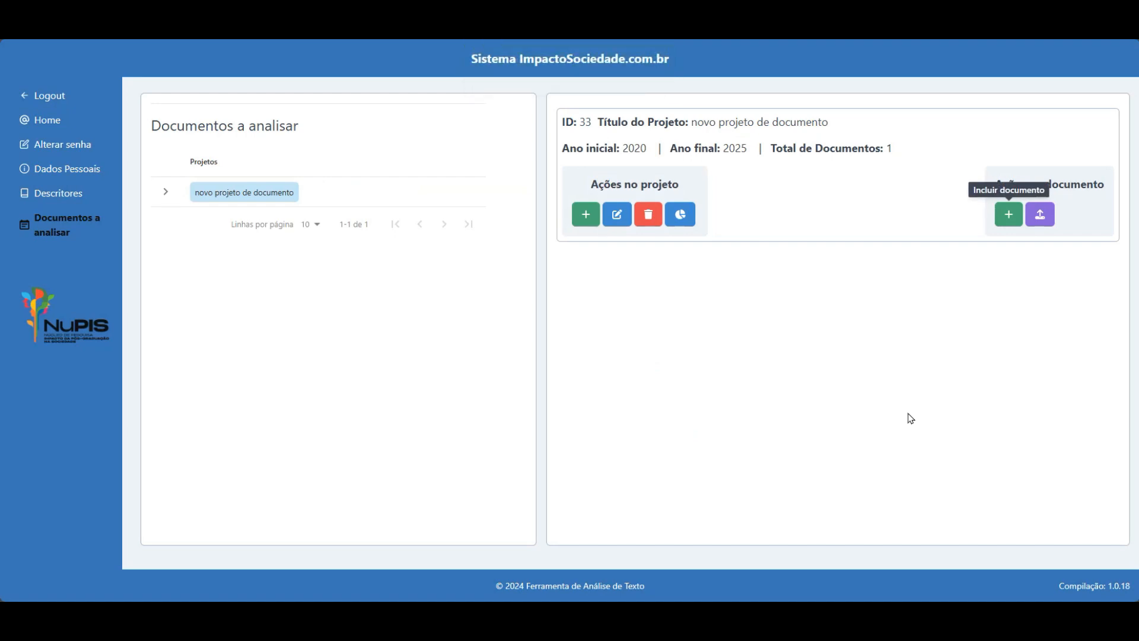
# Expand project 33 and open the BAP document 33/687 details.
pyautogui.click(247, 197)
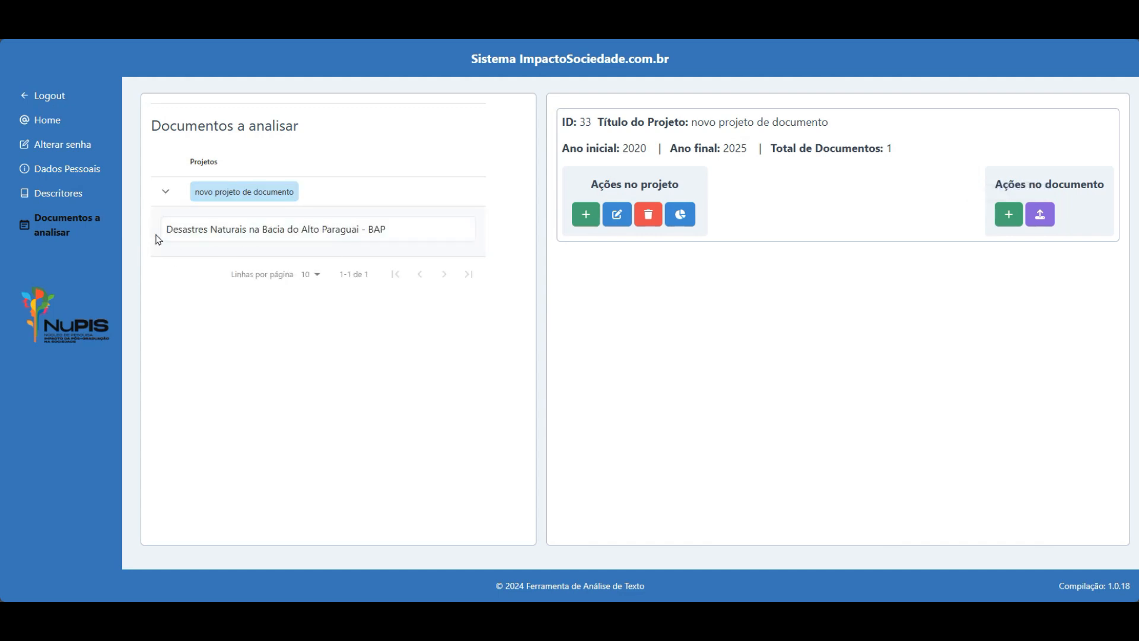
pyautogui.click(283, 233)
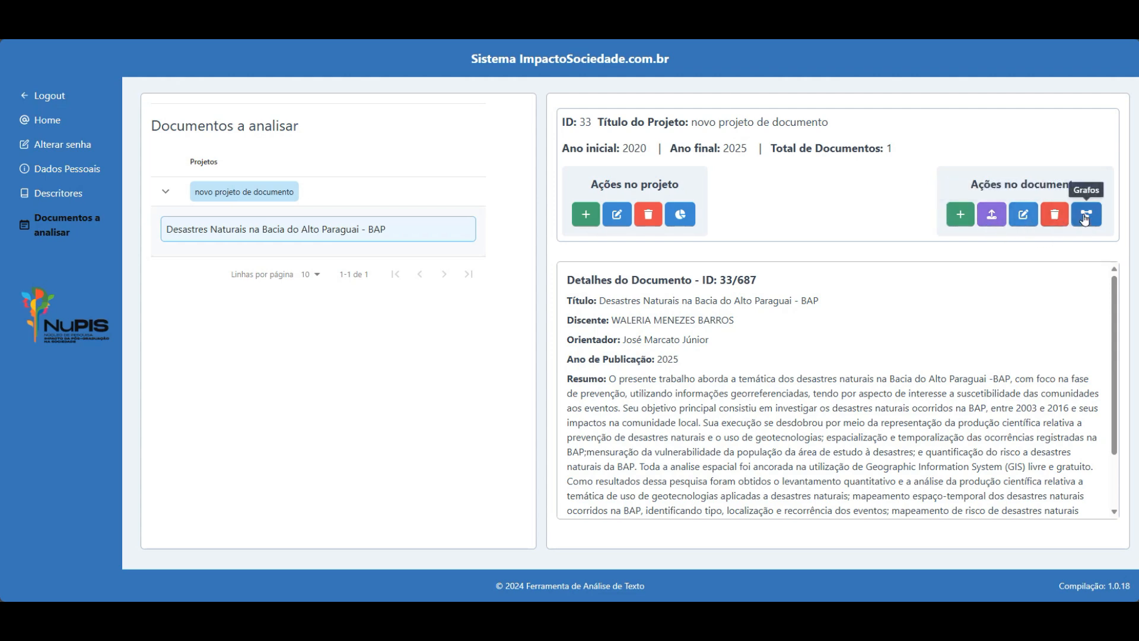
# Import dados_de_entrada.xlsx from Downloads via Importar documentos Excel, previewing 7 titles.
pyautogui.click(992, 223)
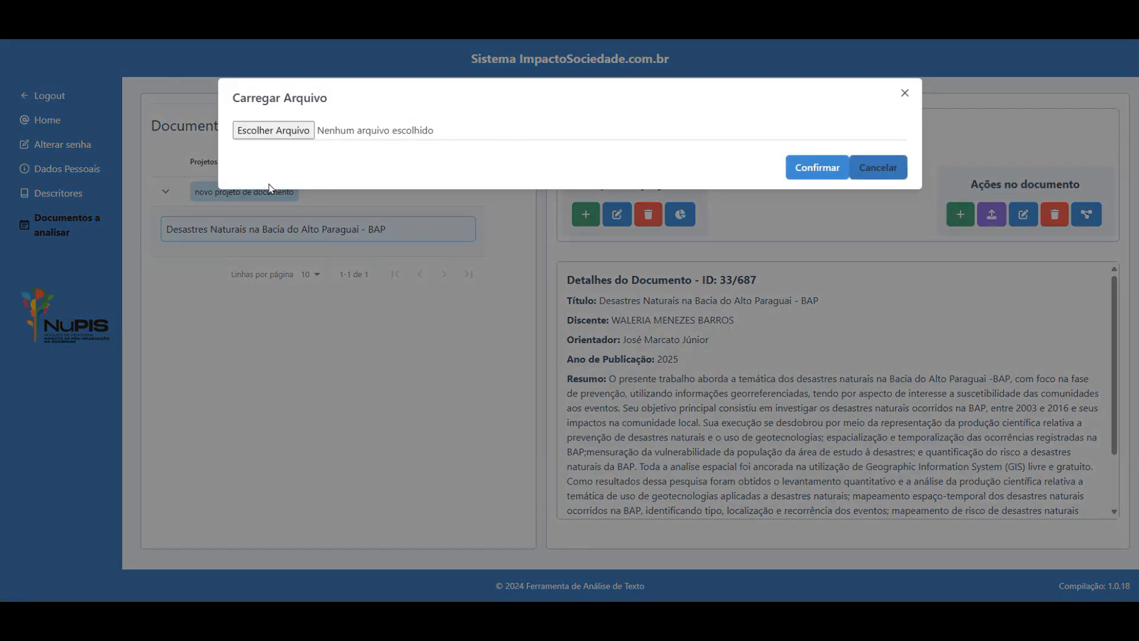
pyautogui.click(286, 132)
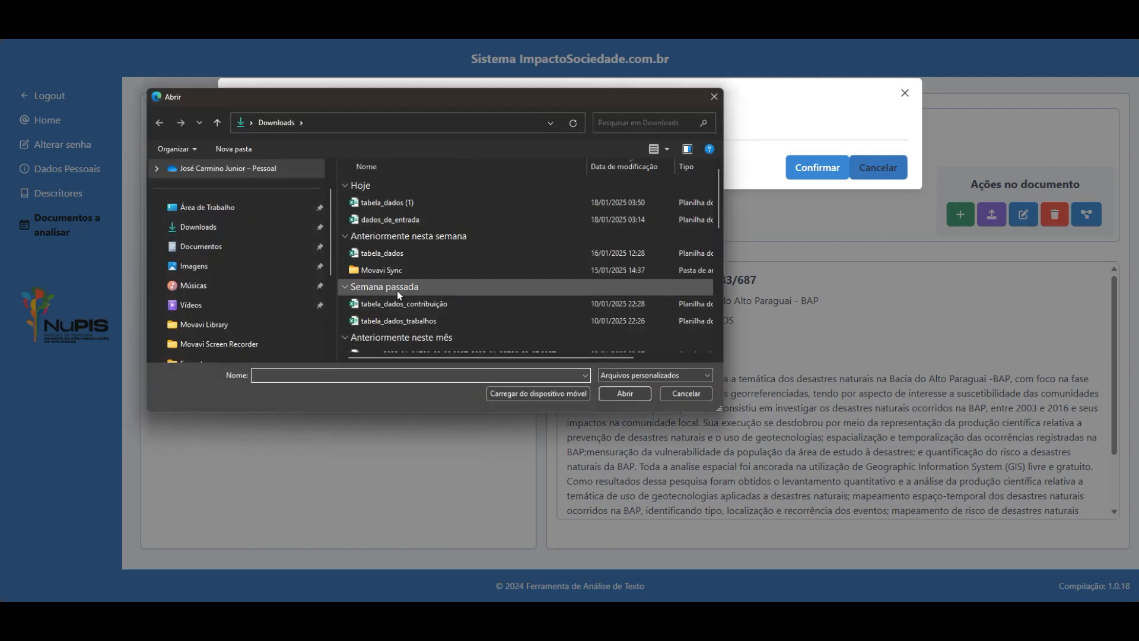
pyautogui.click(388, 220)
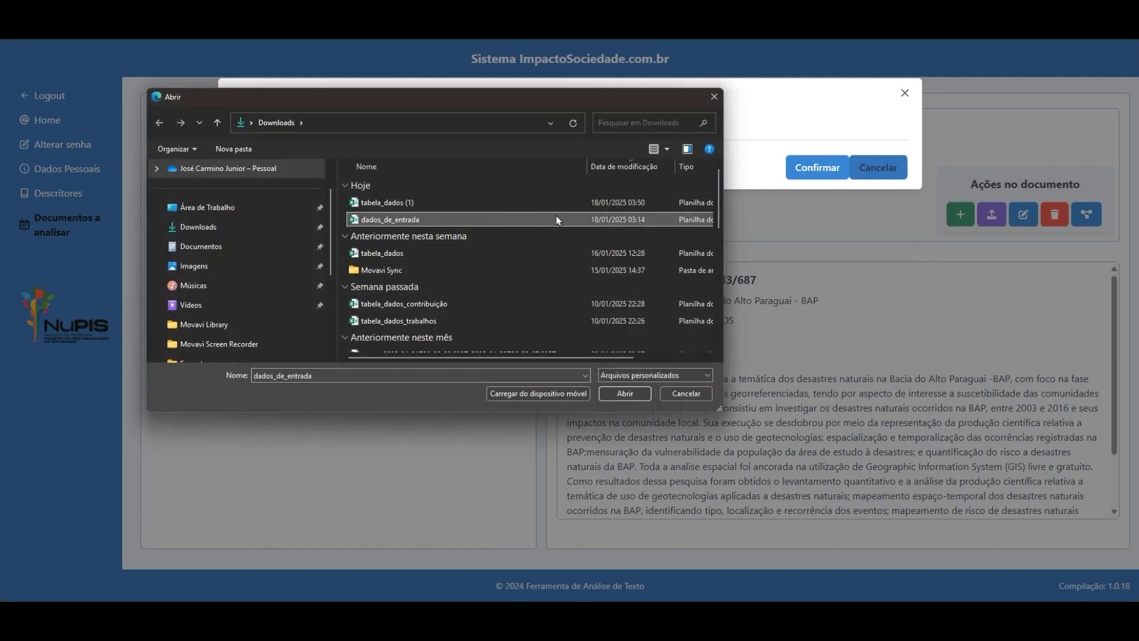
pyautogui.click(624, 394)
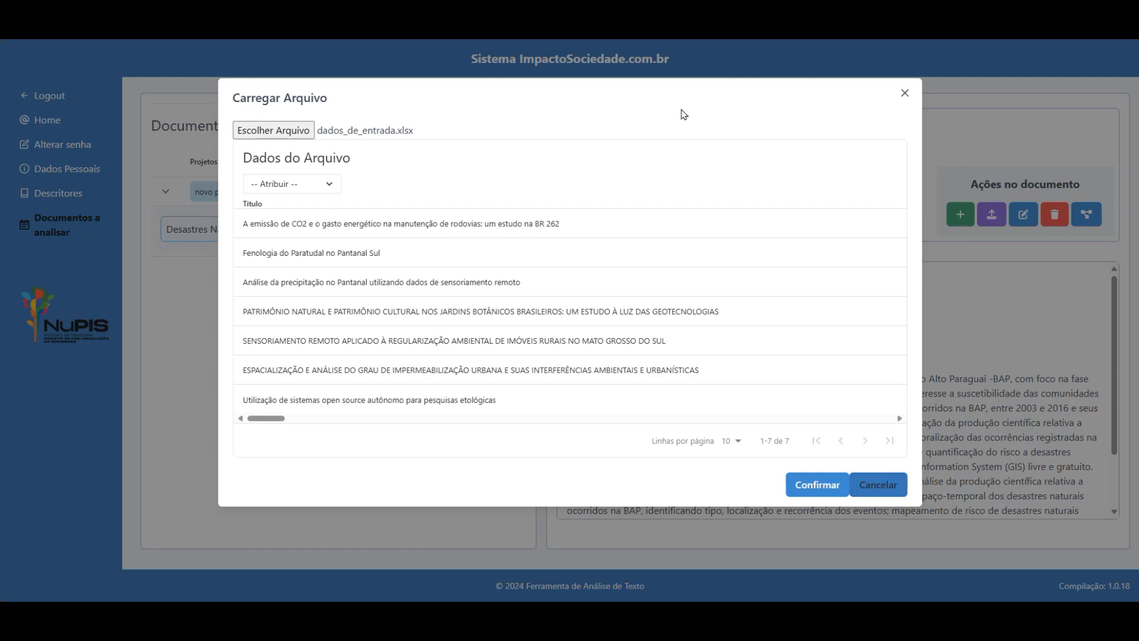
# Map the first columns to Título, Ano de Publicação and Resumo.
pyautogui.click(306, 186)
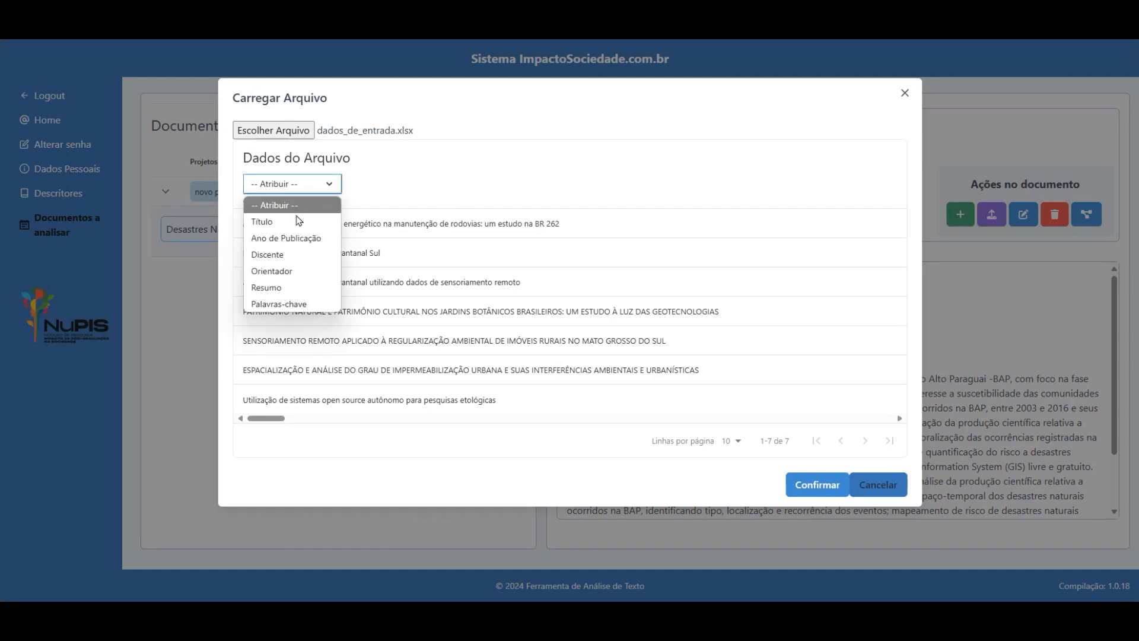
pyautogui.click(267, 222)
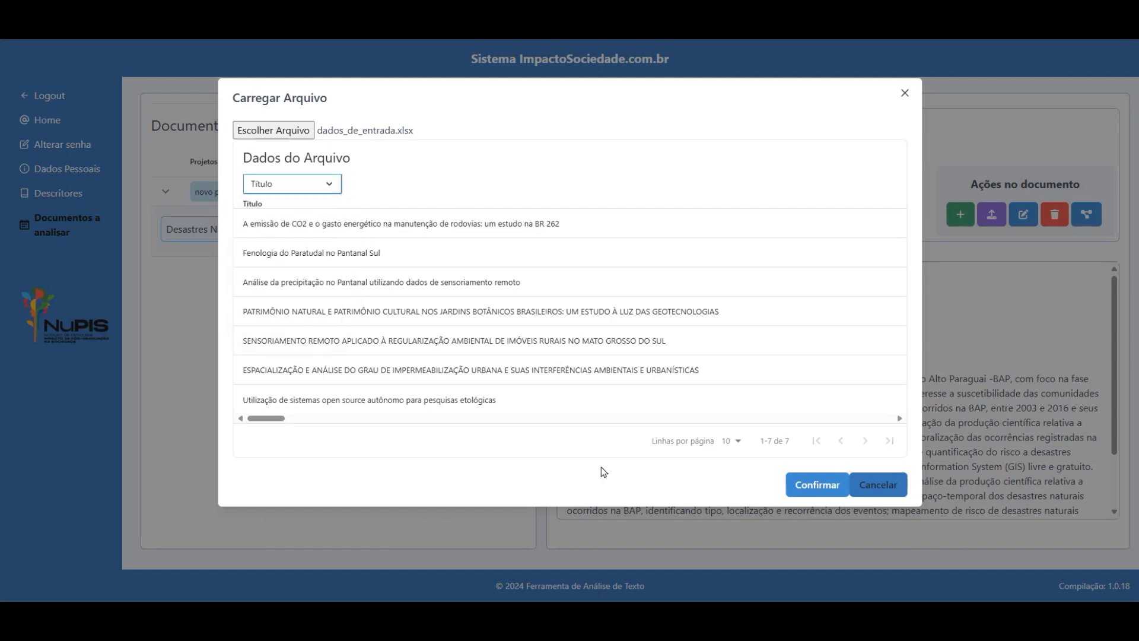
pyautogui.click(899, 418)
pyautogui.moveTo(899, 418); pyautogui.dragTo(899, 418)
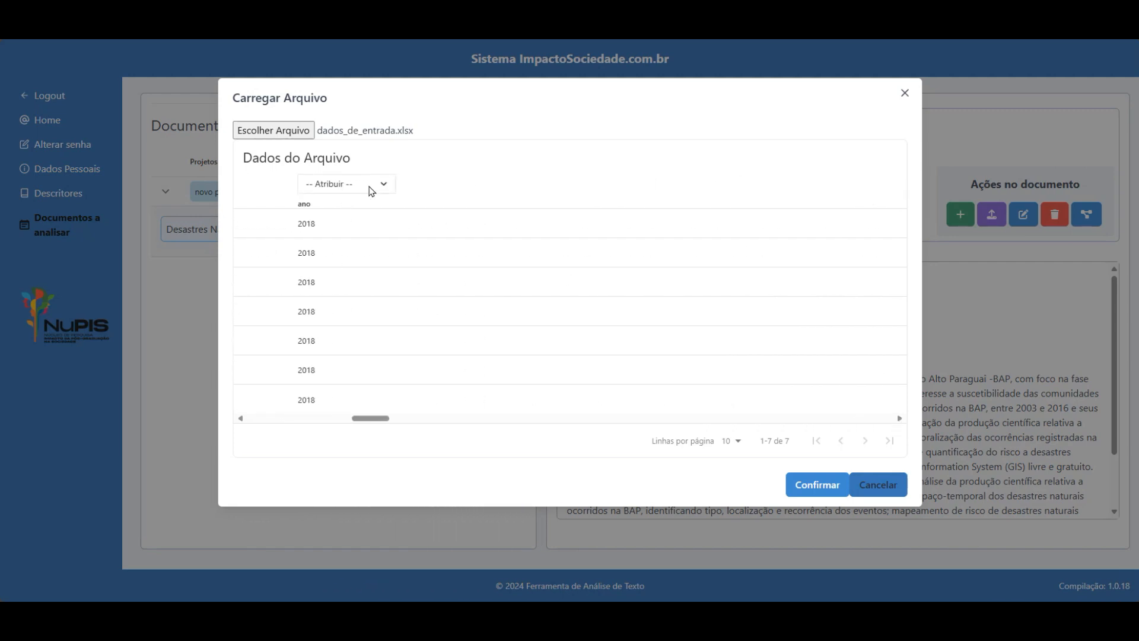
pyautogui.click(369, 185)
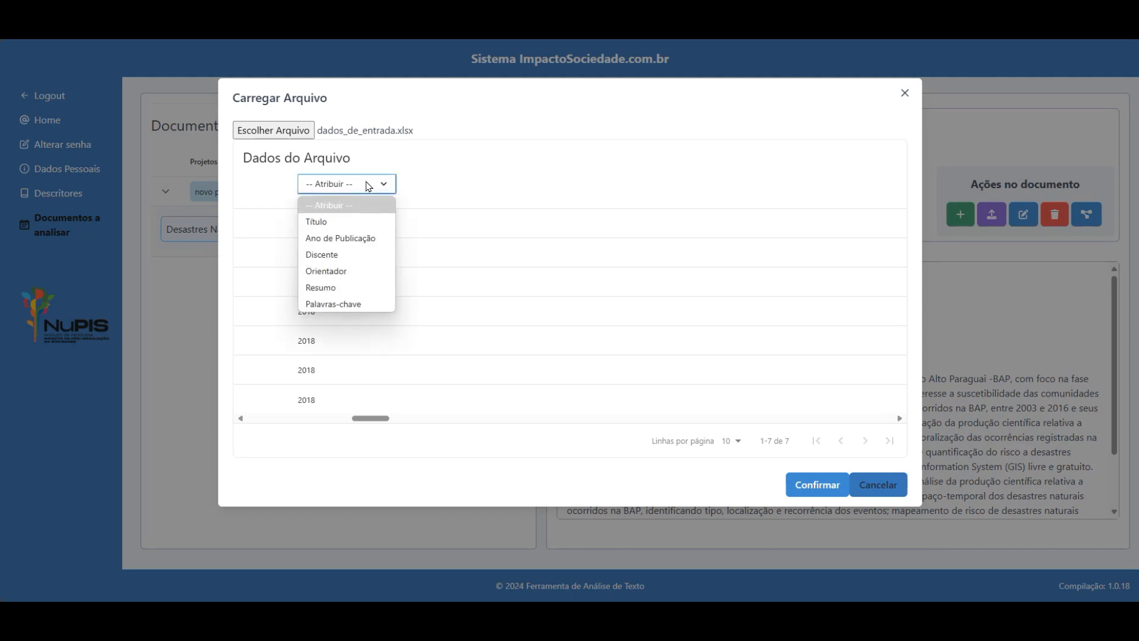
pyautogui.click(343, 238)
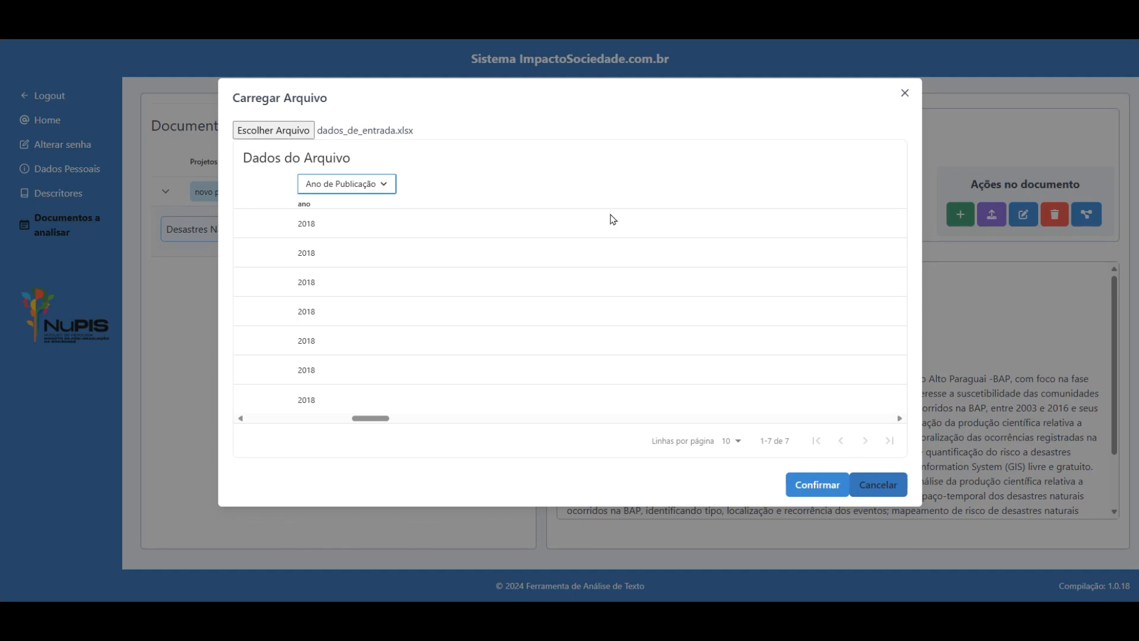
pyautogui.click(899, 418)
pyautogui.moveTo(899, 418); pyautogui.dragTo(899, 419)
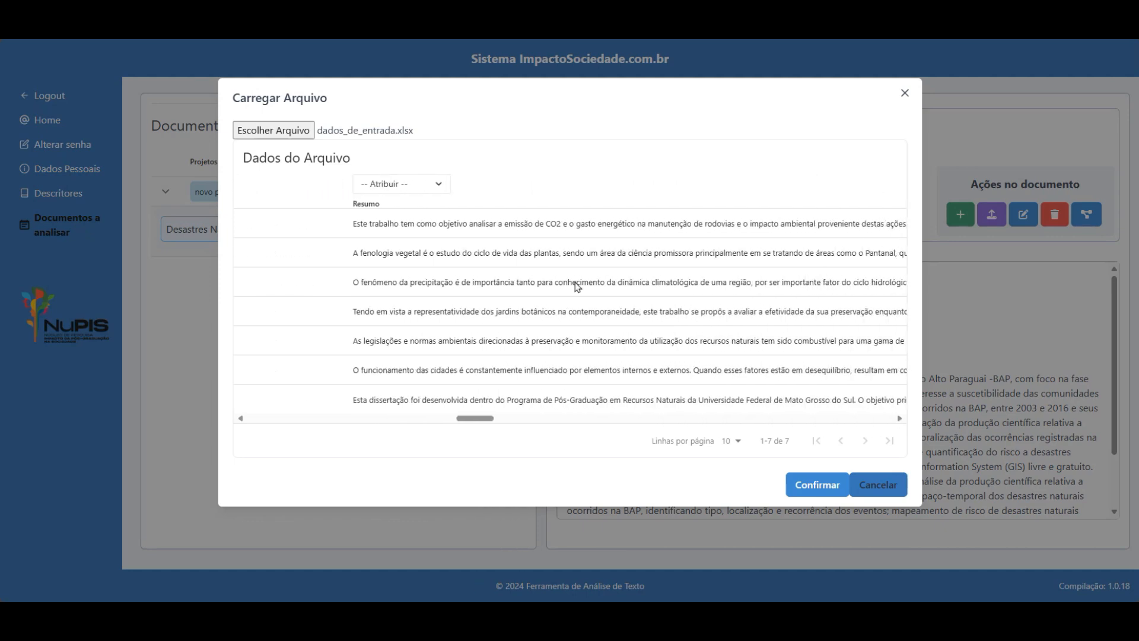
pyautogui.click(396, 185)
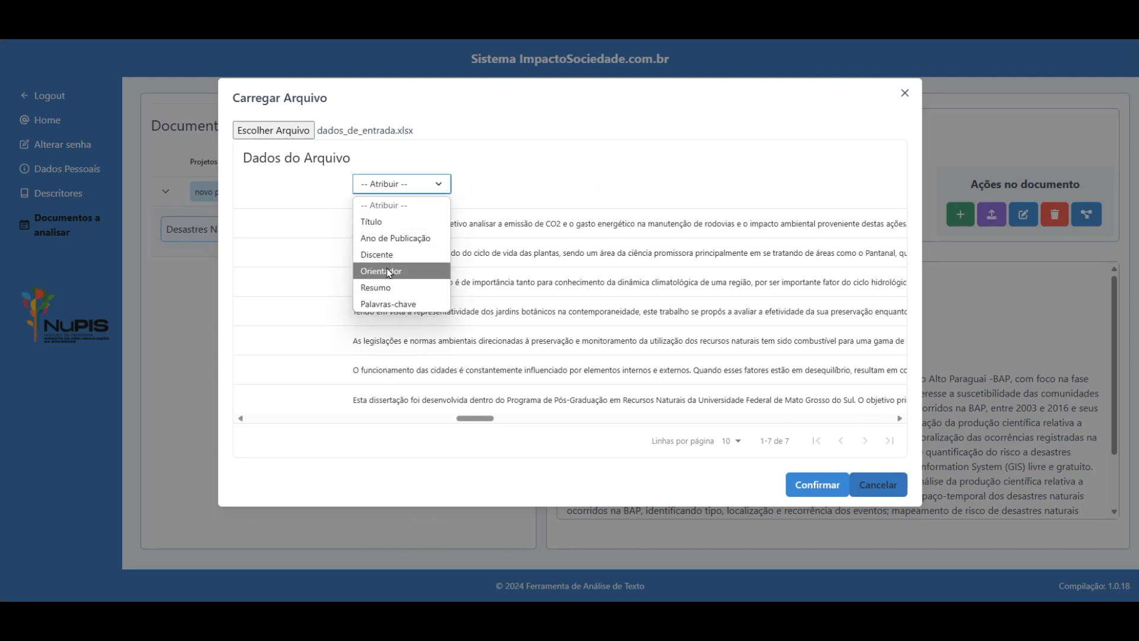
pyautogui.click(376, 287)
pyautogui.moveTo(899, 419); pyautogui.dragTo(899, 420)
# Map the remaining columns to Palavras-chave, Discente and Orientador, then confirm the import.
pyautogui.click(483, 185)
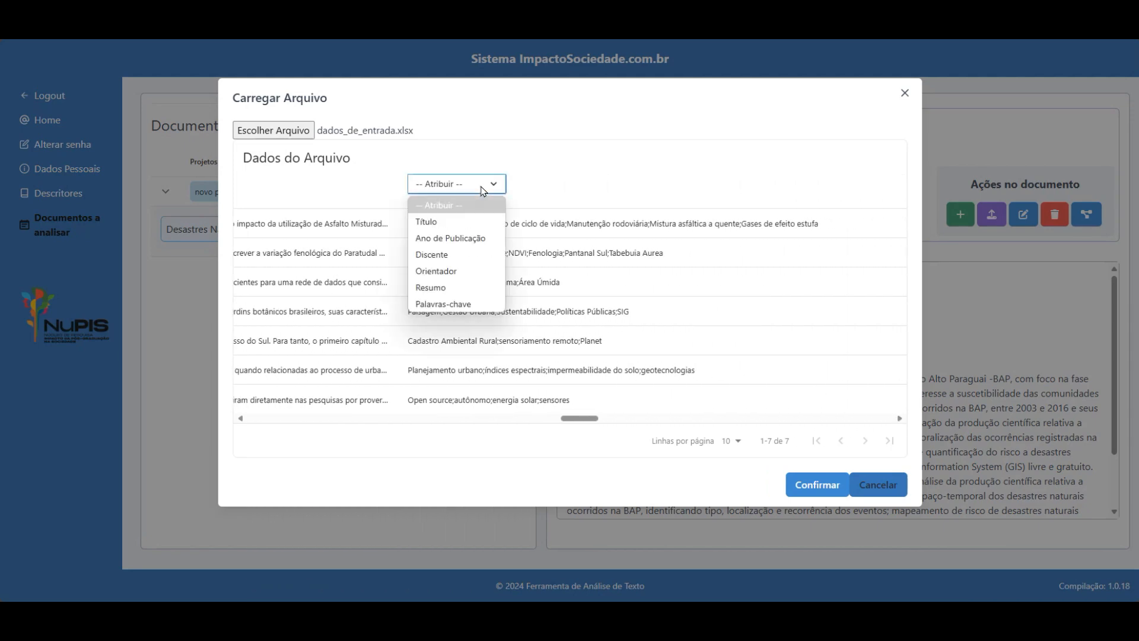
pyautogui.click(445, 304)
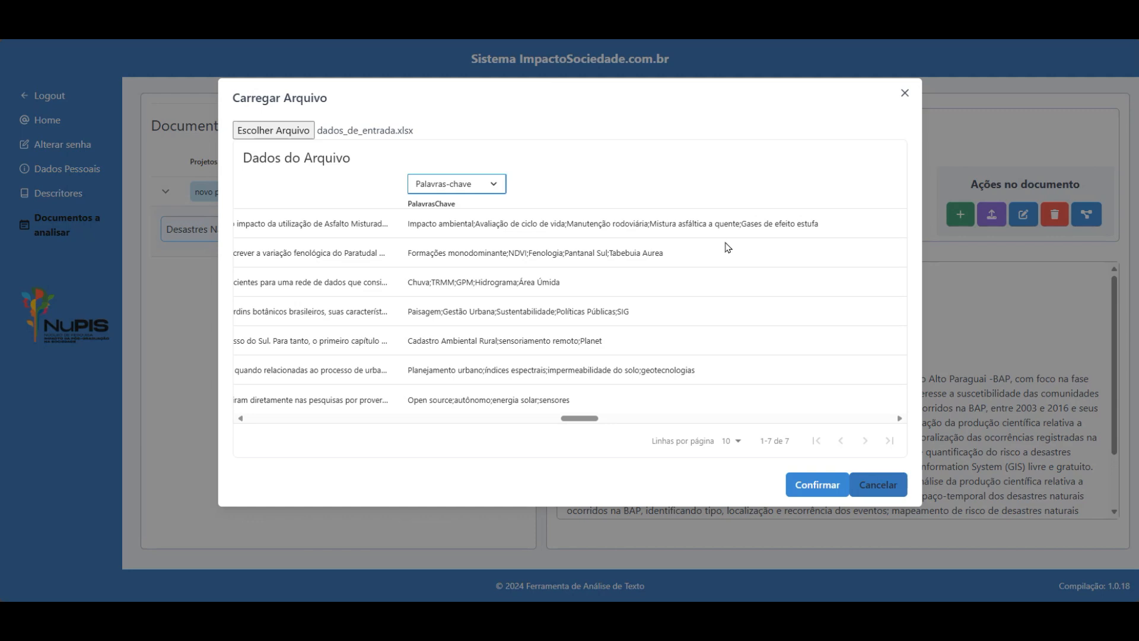
pyautogui.click(900, 419)
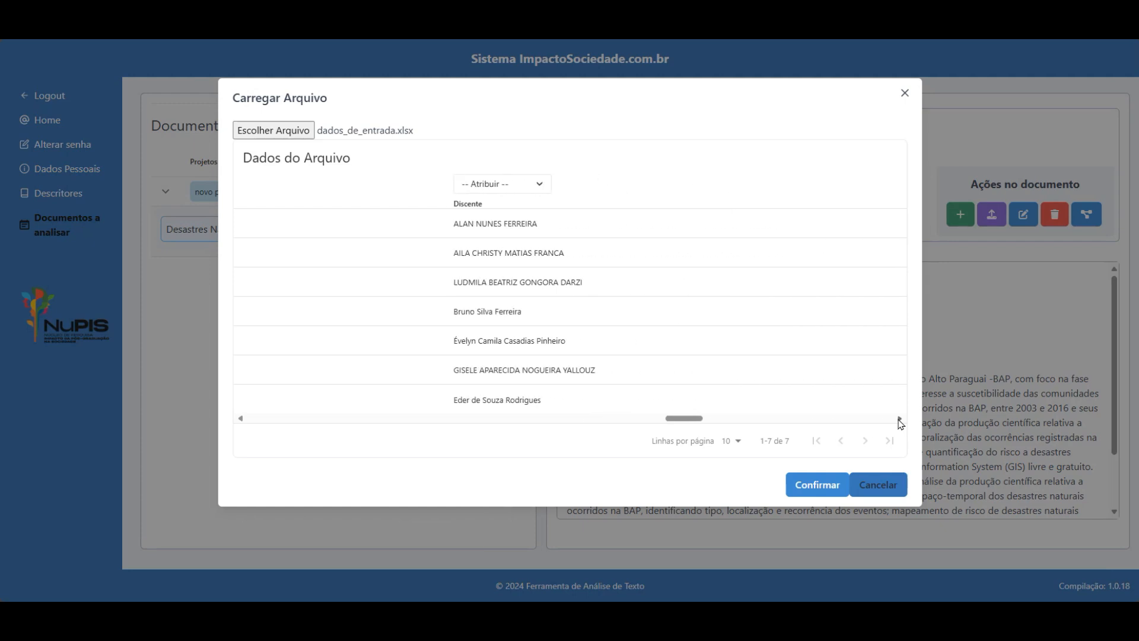
pyautogui.click(356, 184)
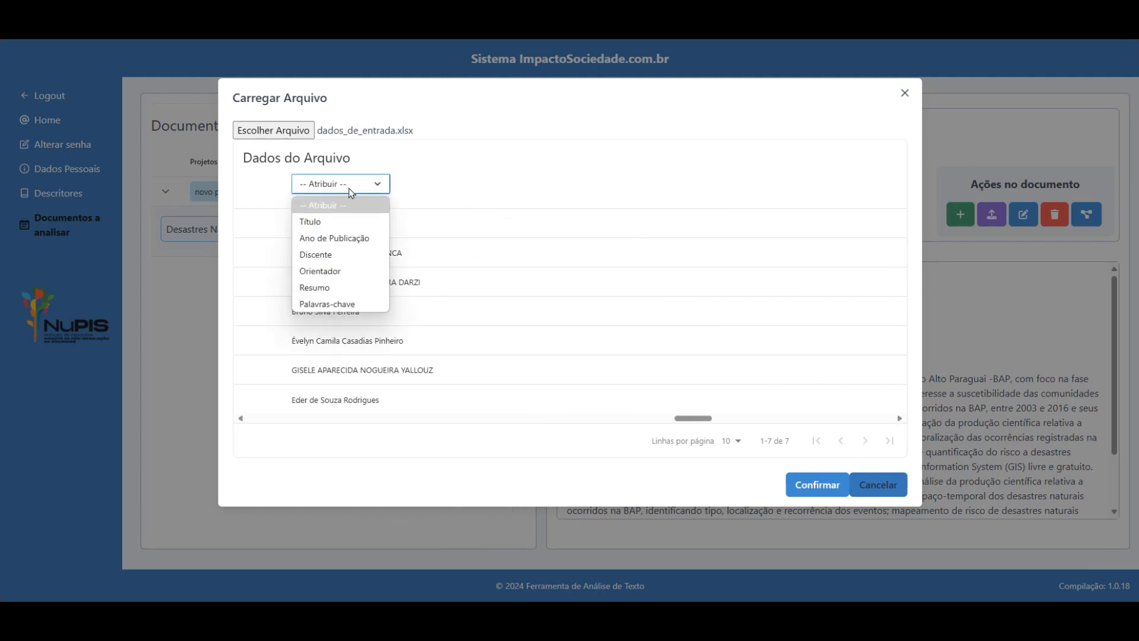
pyautogui.click(335, 254)
pyautogui.click(899, 418)
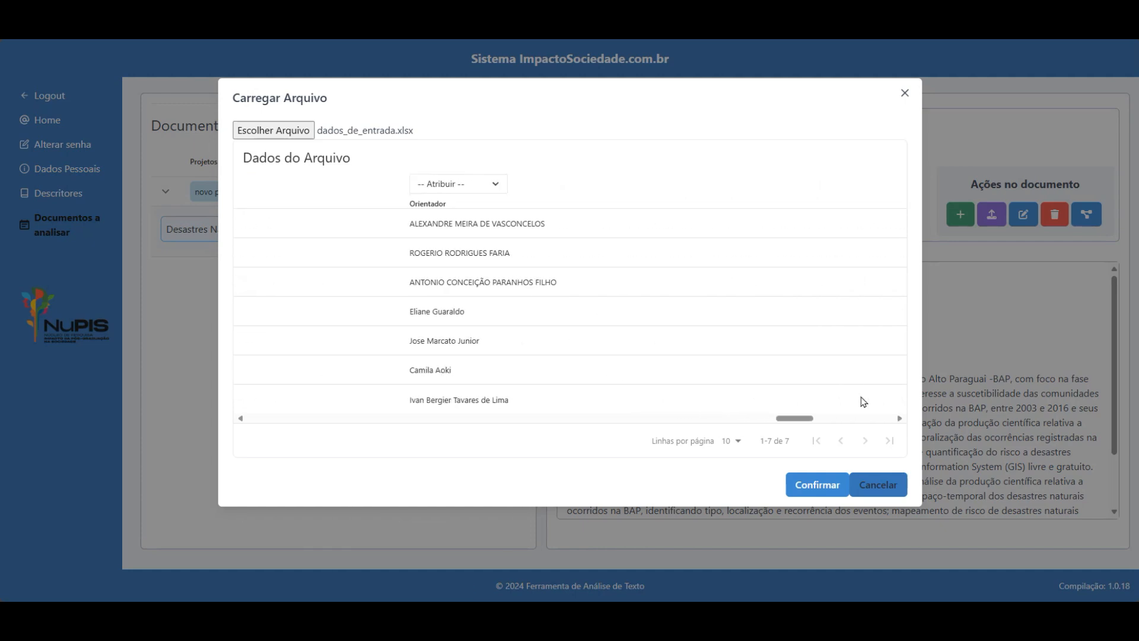
pyautogui.click(467, 188)
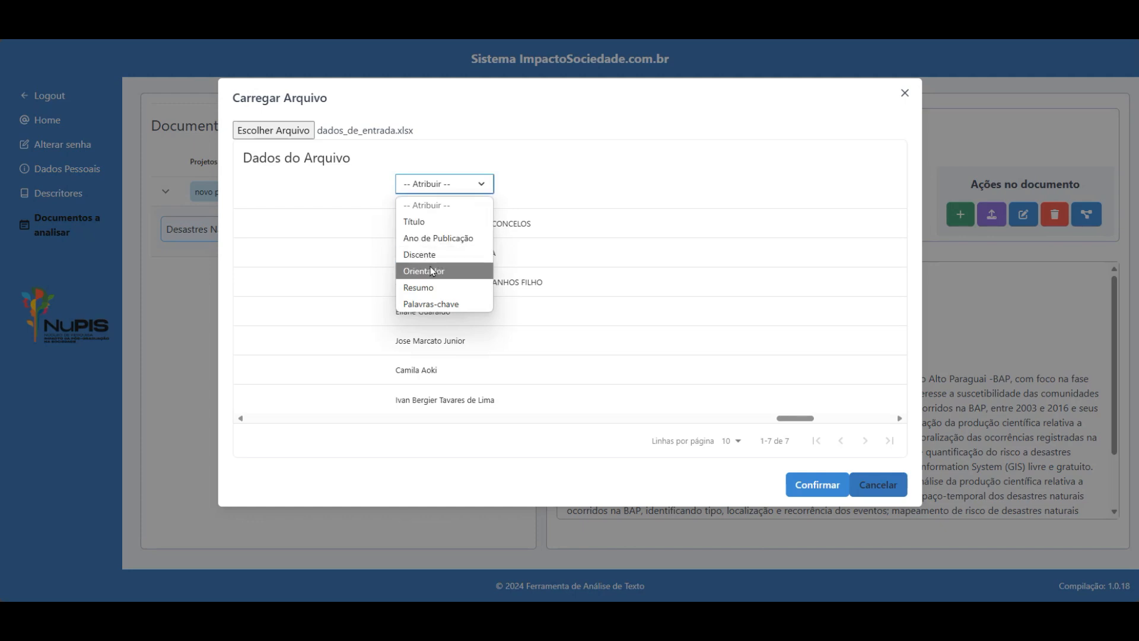
pyautogui.click(433, 269)
pyautogui.click(900, 419)
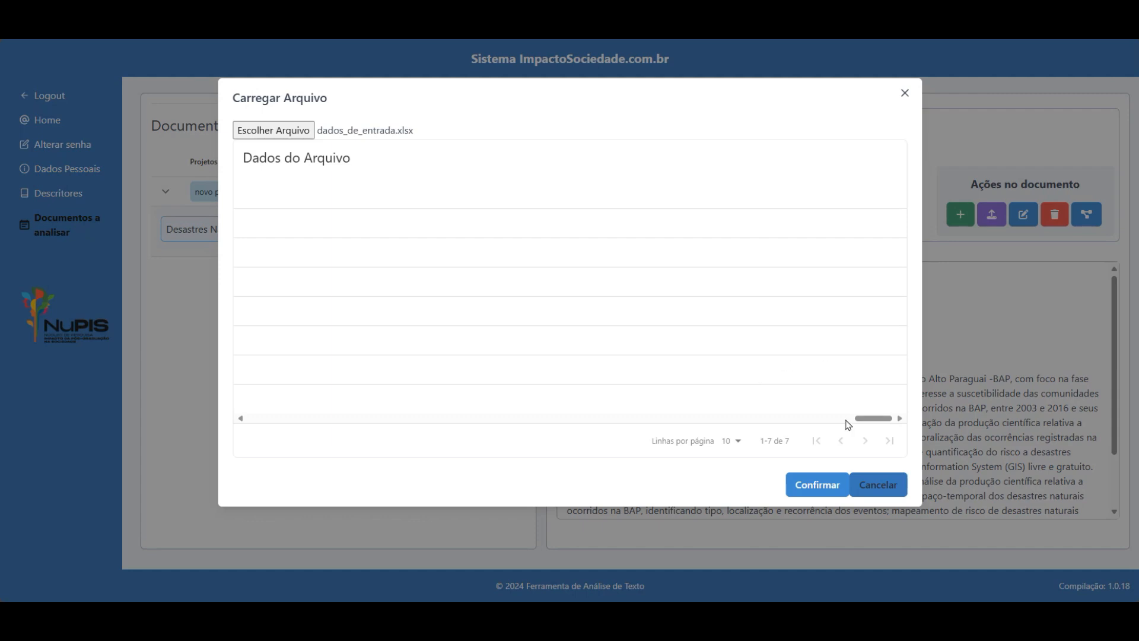
pyautogui.click(816, 484)
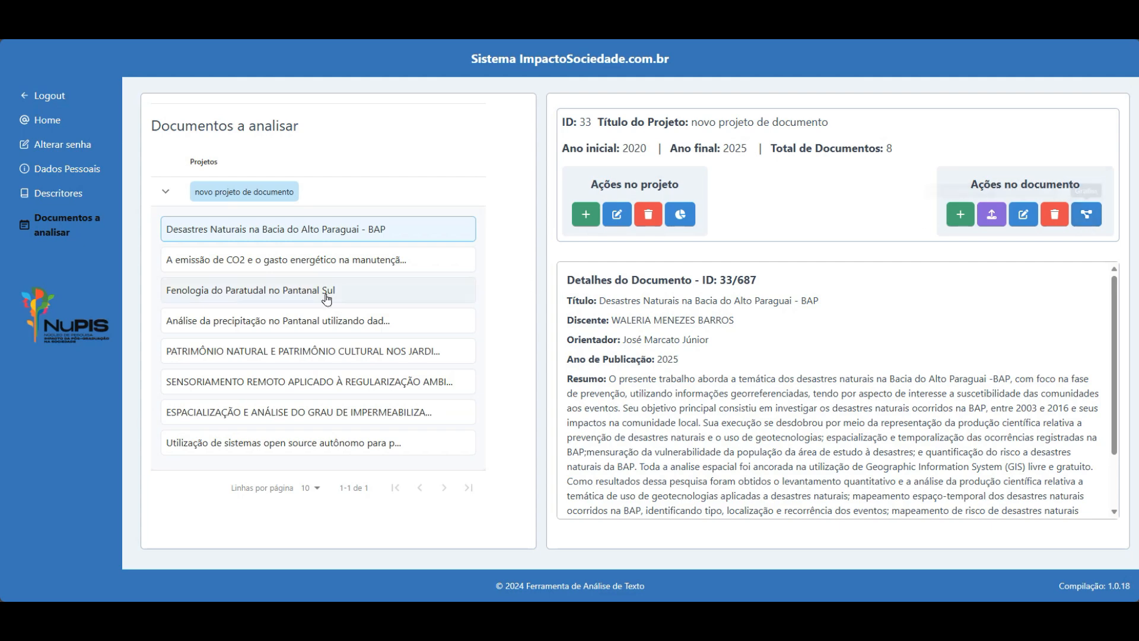
# Browse the imported documents, then open statistics for the BAP document 687.
pyautogui.click(199, 262)
pyautogui.click(209, 295)
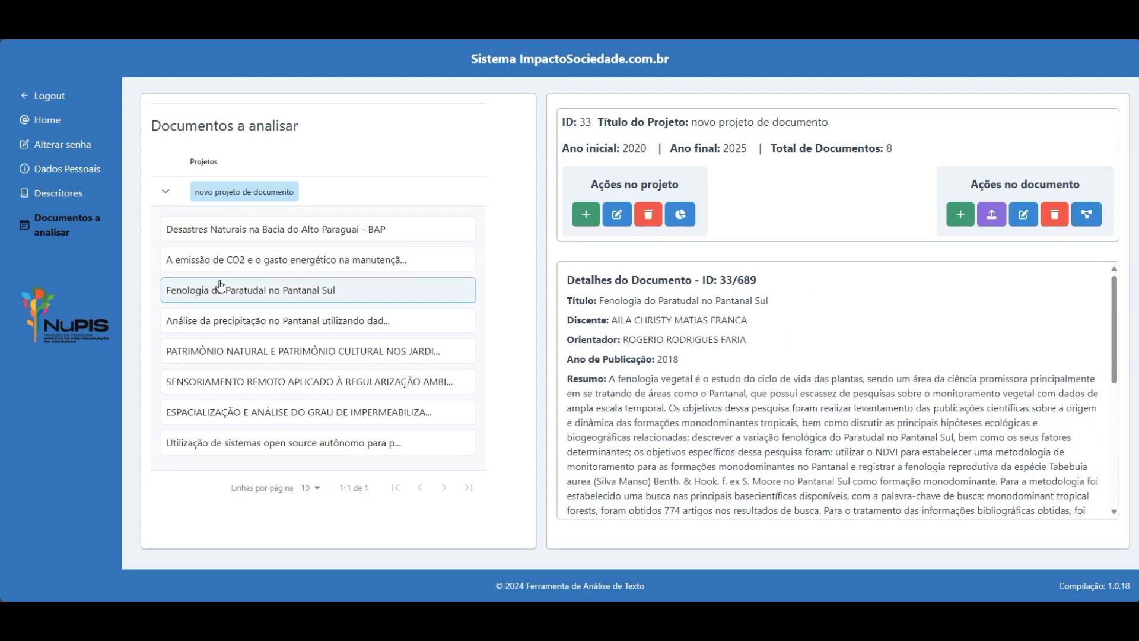
pyautogui.click(227, 259)
pyautogui.click(236, 235)
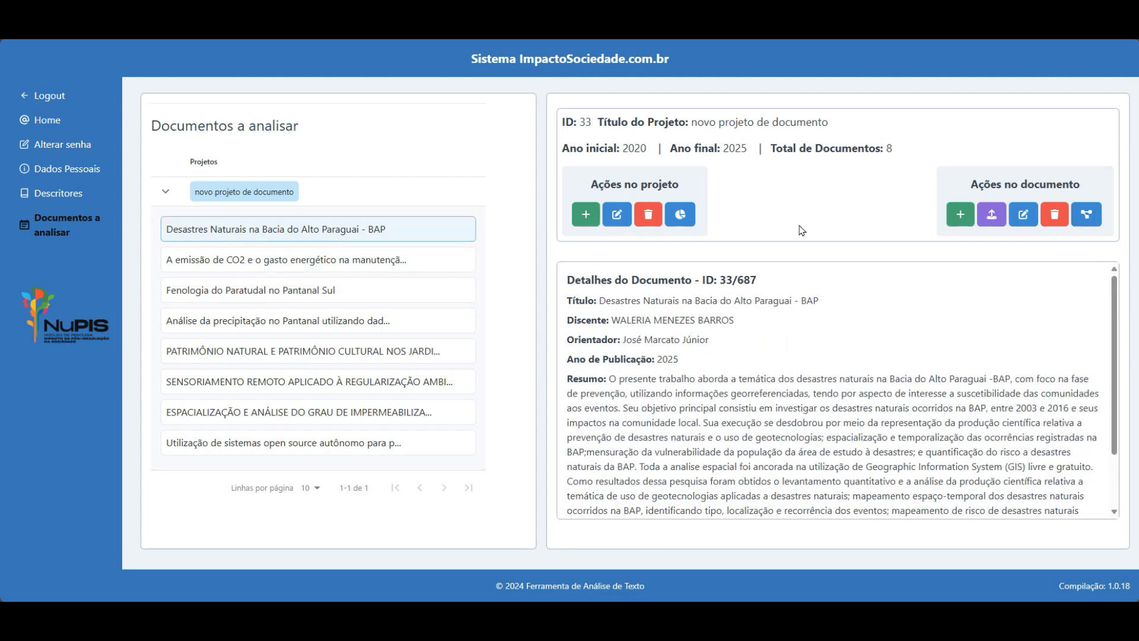
pyautogui.click(1087, 216)
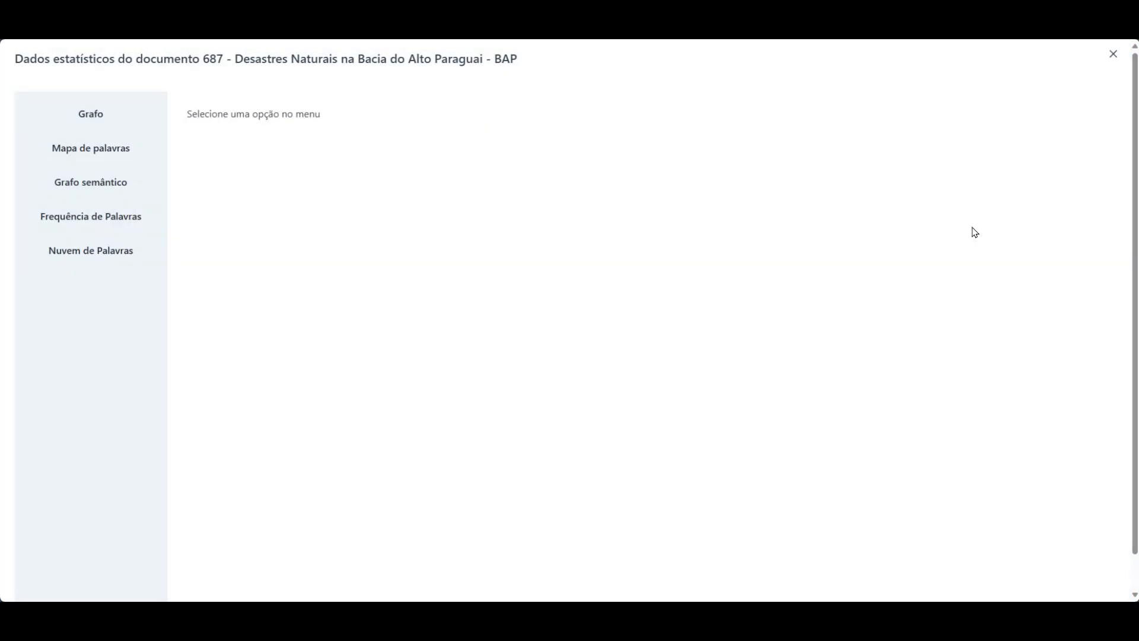
# Cycle through the BAP word graphs, frequency chart and word cloud, then close statistics.
pyautogui.click(95, 116)
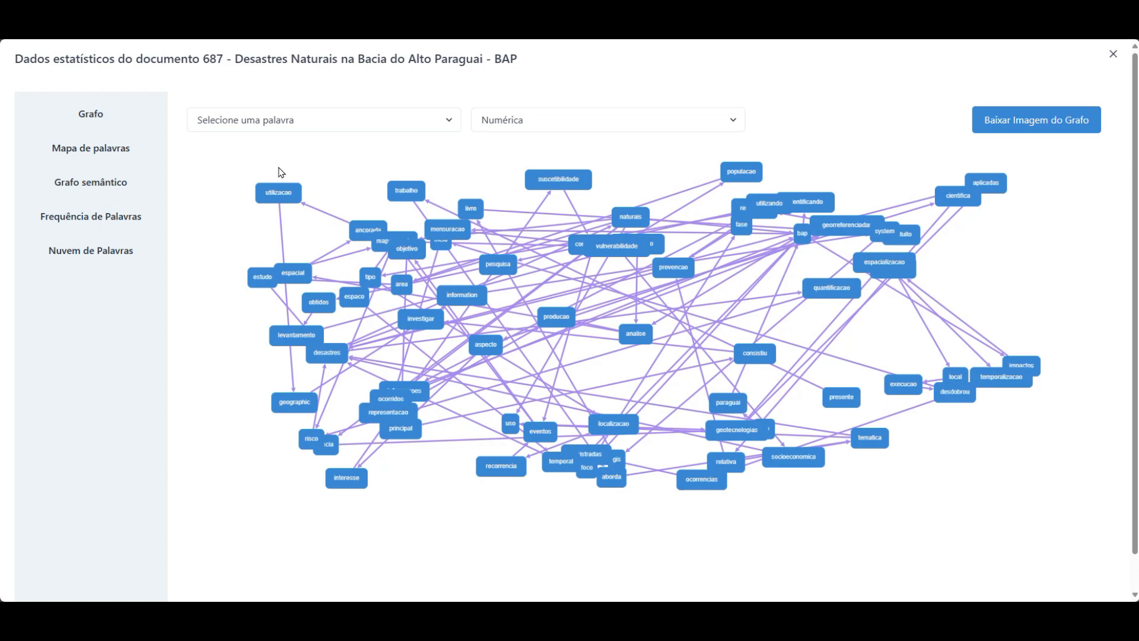
pyautogui.click(91, 156)
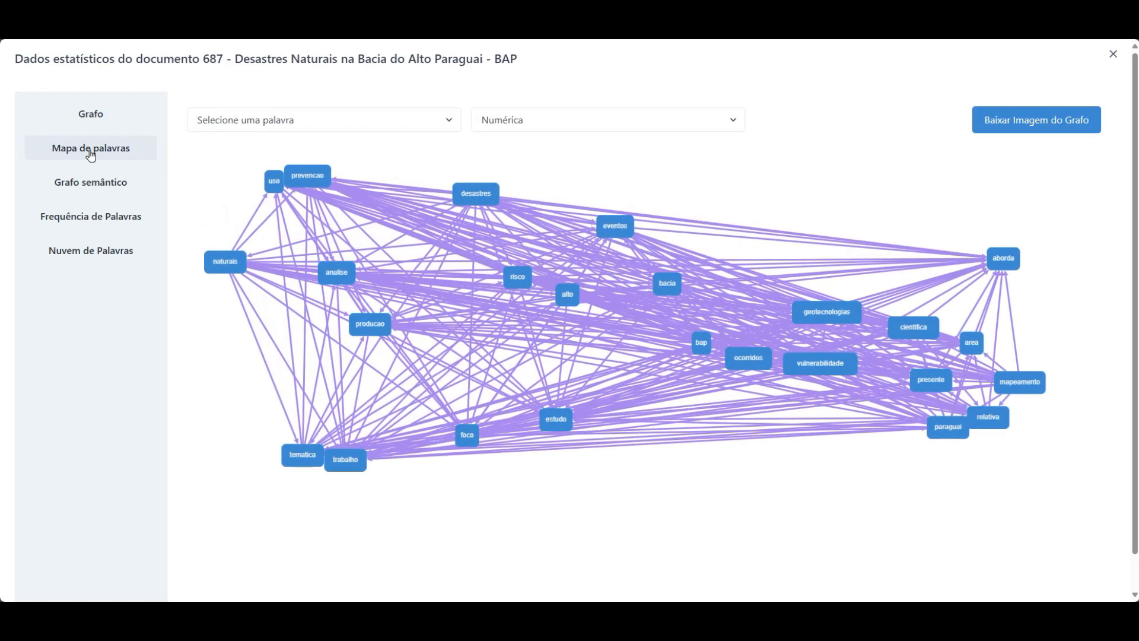
pyautogui.click(105, 183)
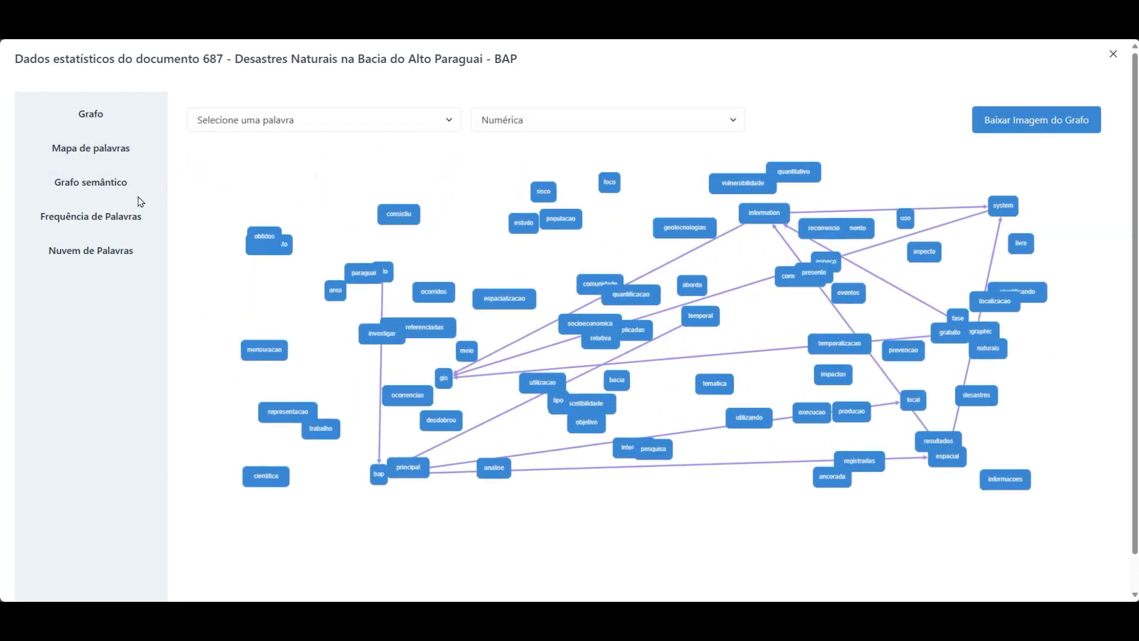
pyautogui.click(98, 216)
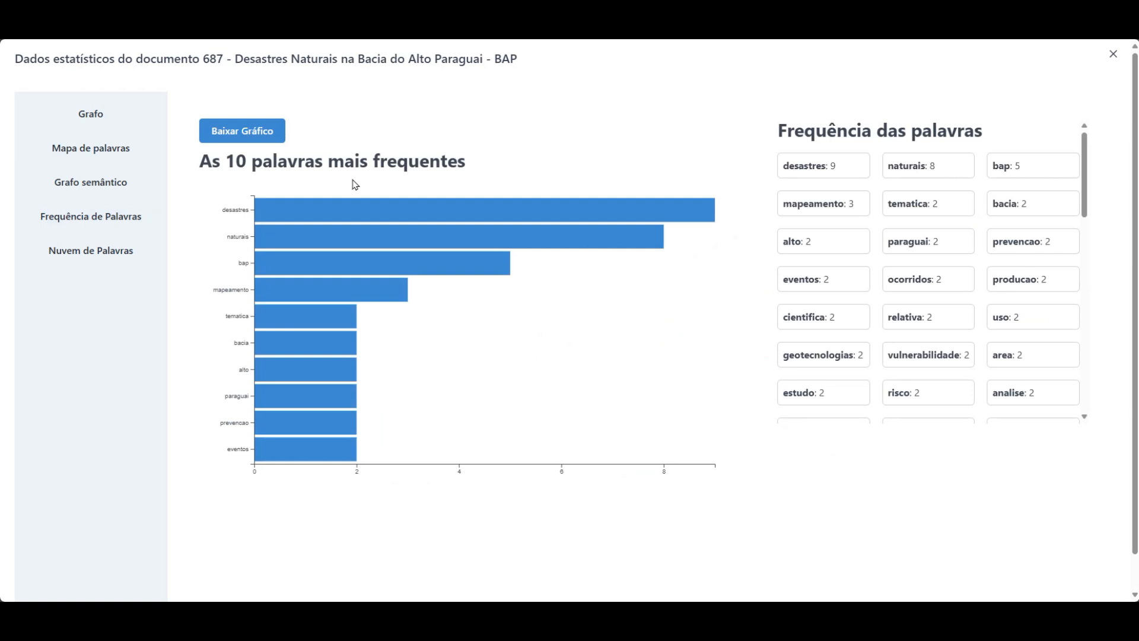
pyautogui.click(90, 250)
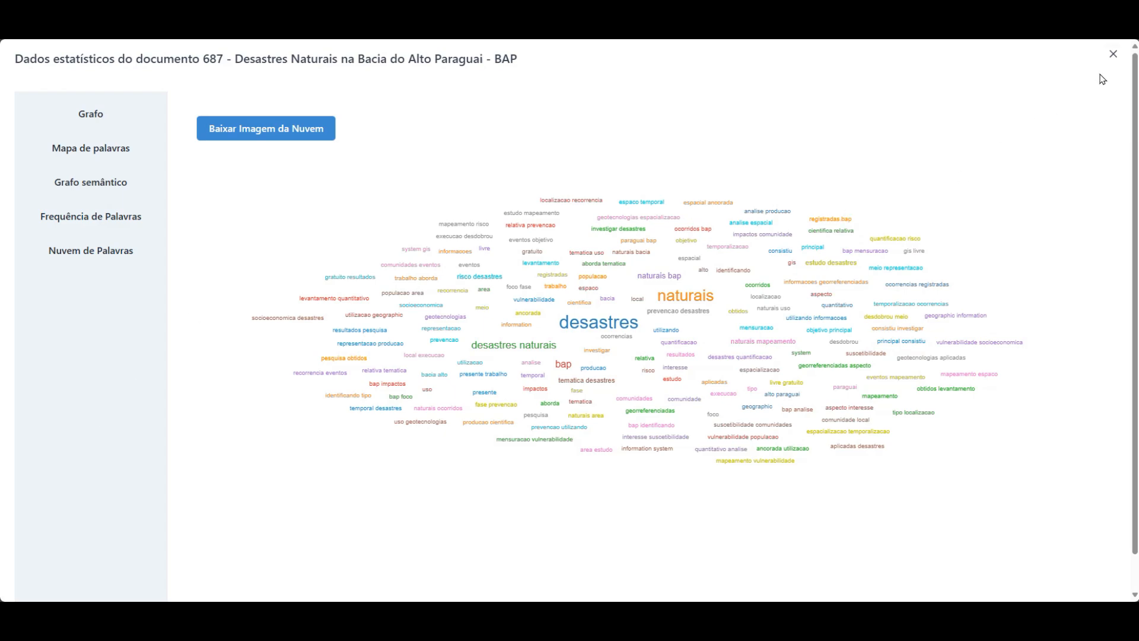
pyautogui.click(1113, 54)
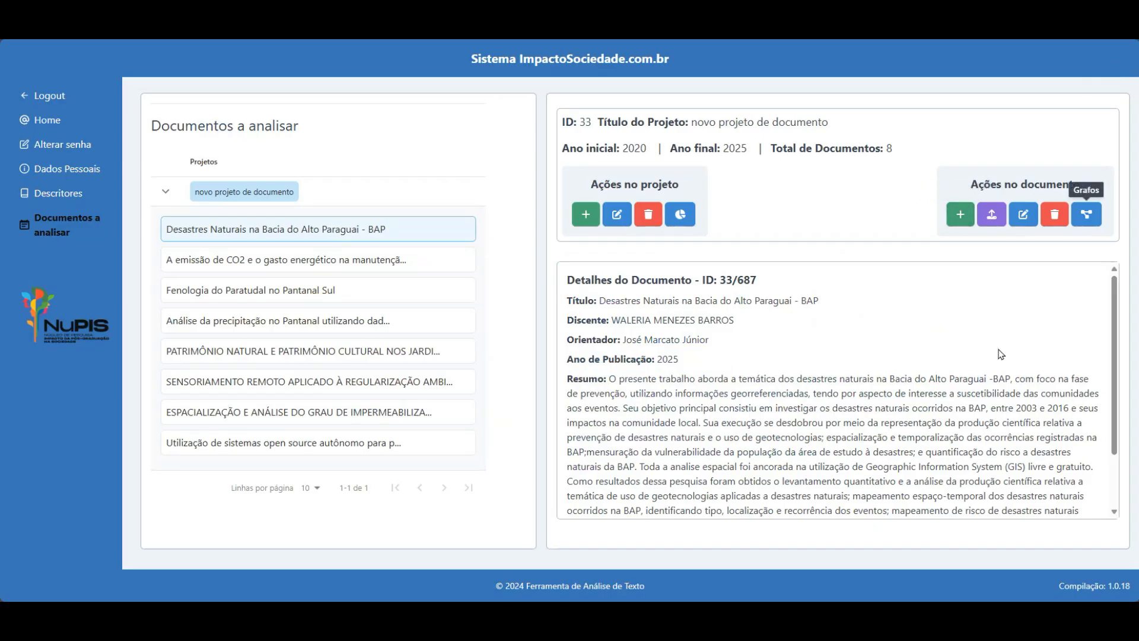
# Show the 17 ODS model results and export the table to Excel as tabela_dados (2).xlsx.
pyautogui.click(681, 215)
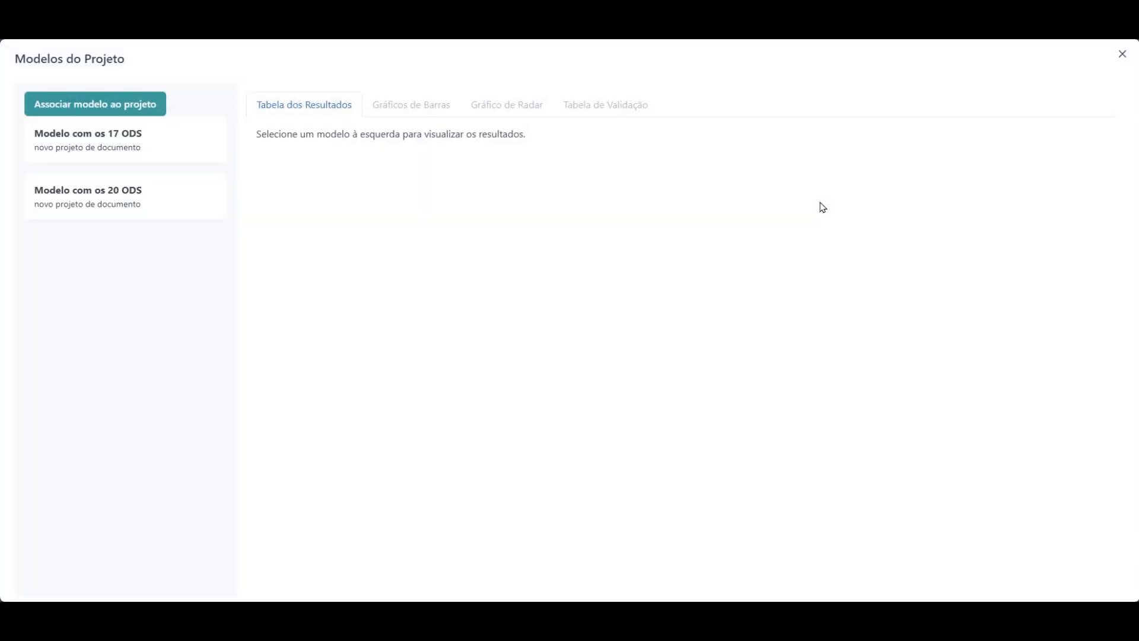
pyautogui.click(77, 144)
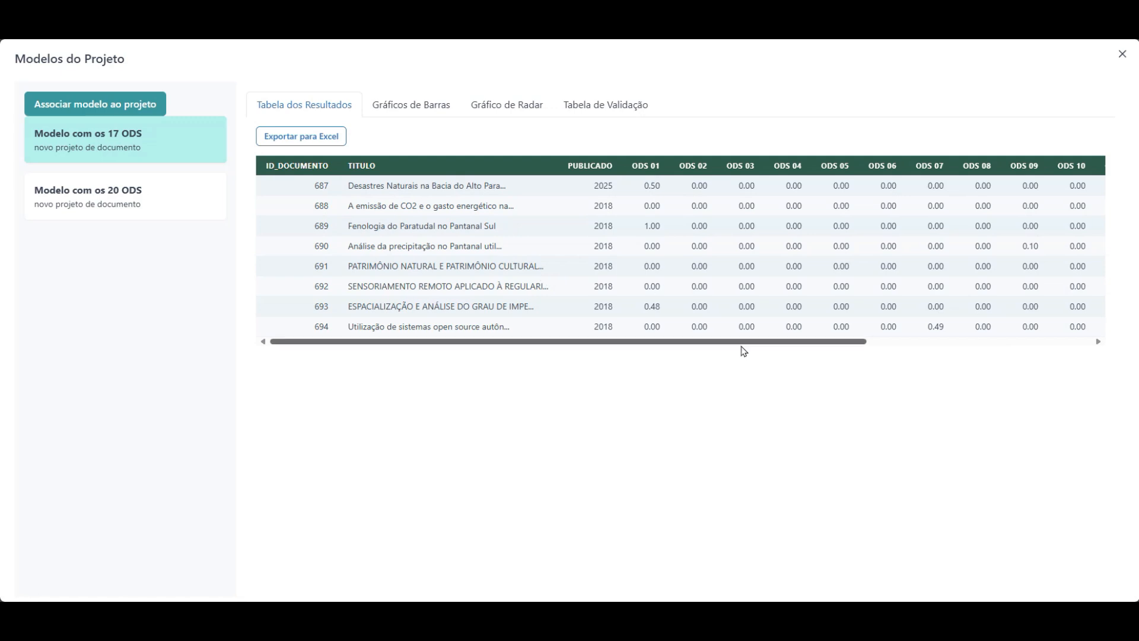
pyautogui.moveTo(701, 343); pyautogui.dragTo(554, 350)
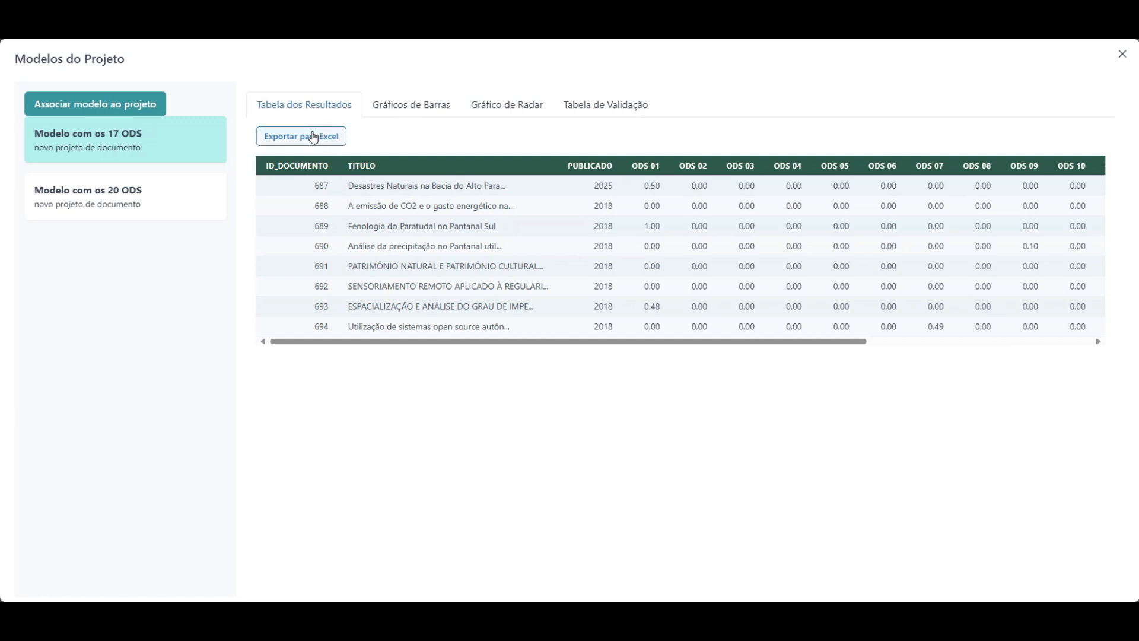
pyautogui.click(309, 136)
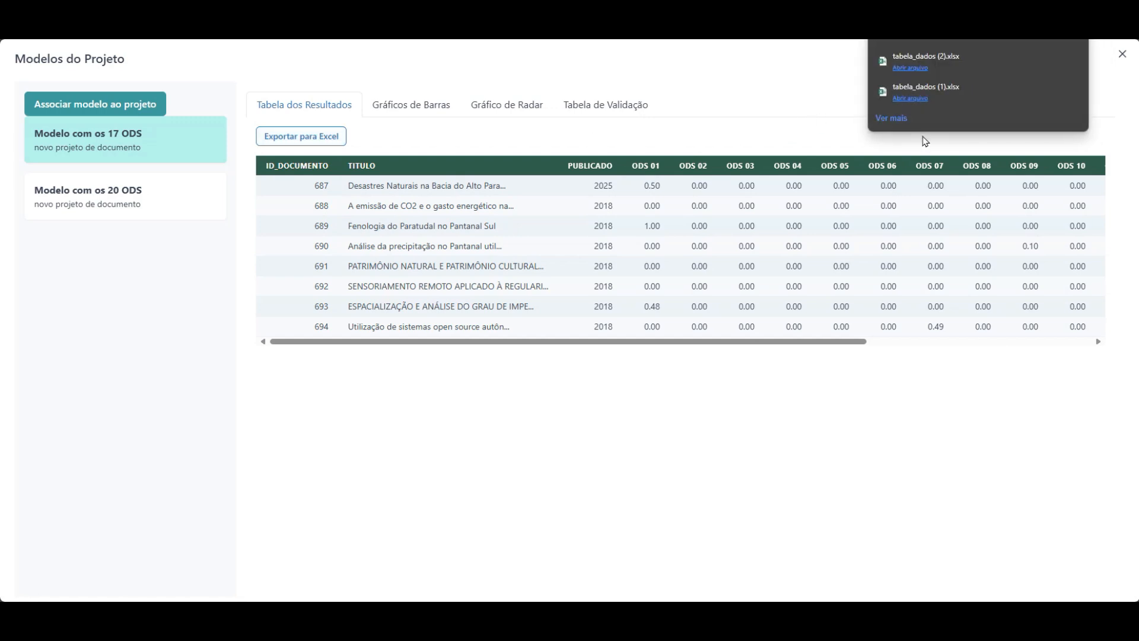
pyautogui.click(1031, 62)
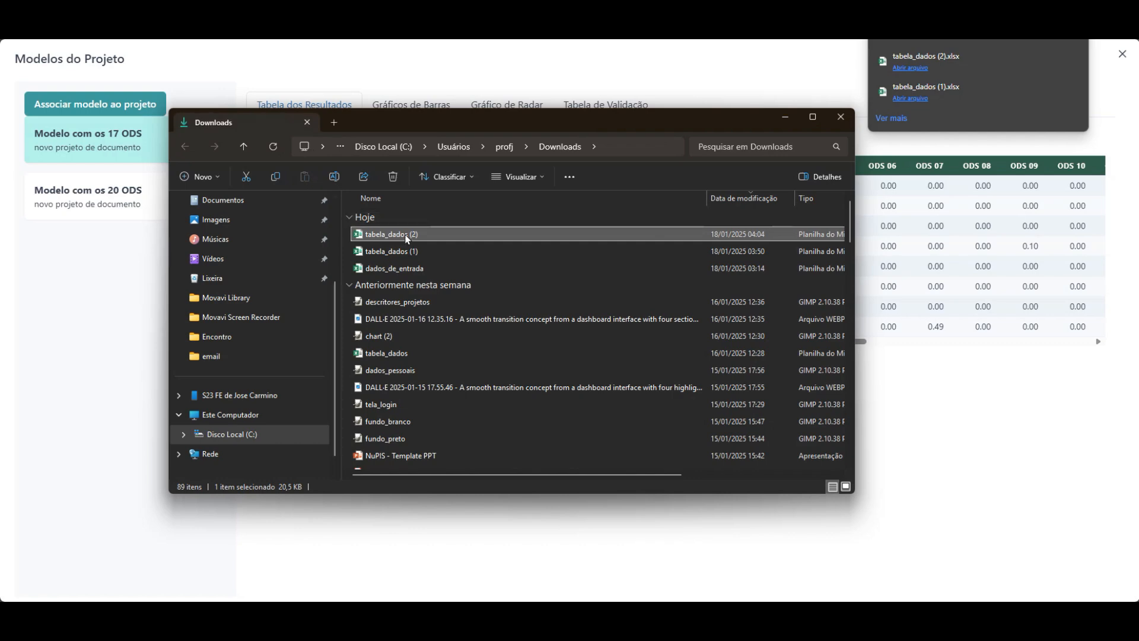
pyautogui.doubleClick(410, 234)
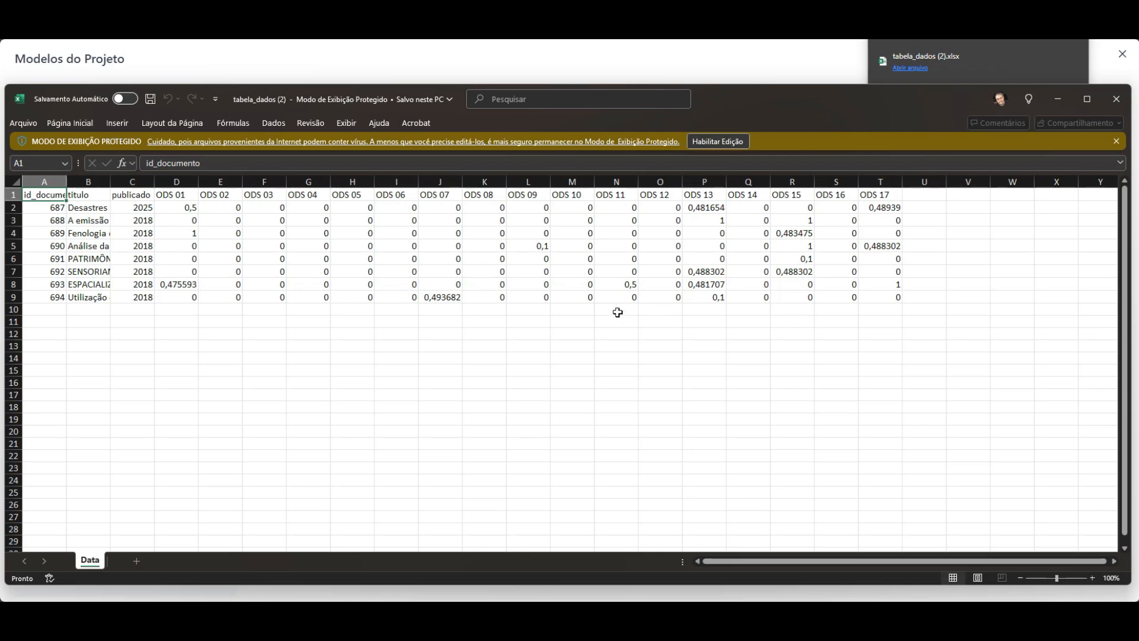
pyautogui.click(1114, 107)
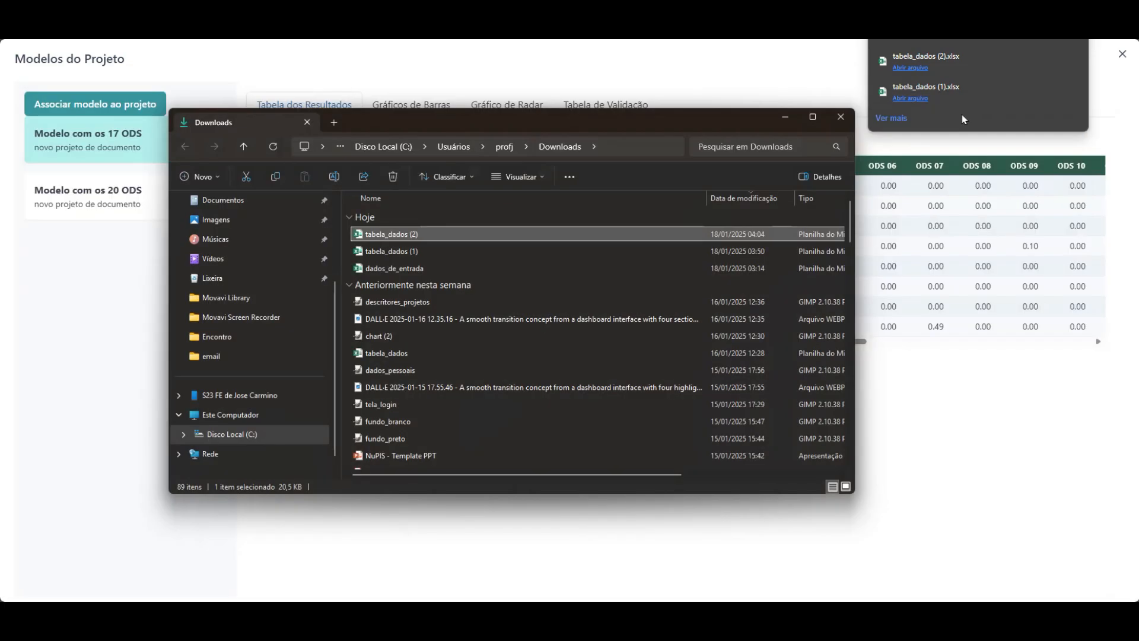
pyautogui.click(841, 117)
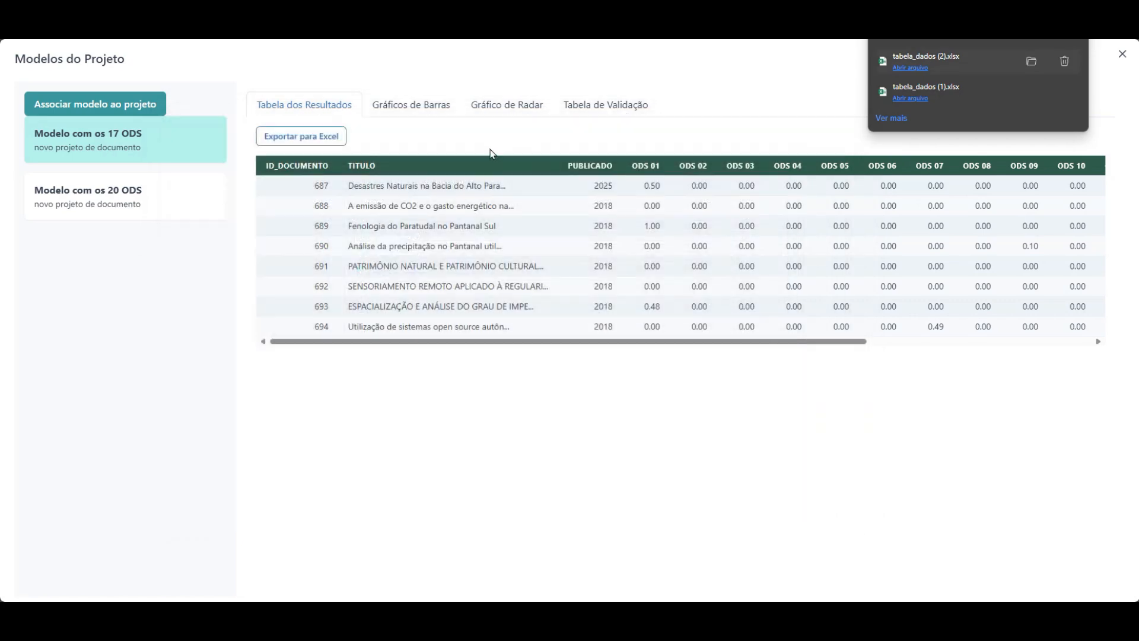
# Switch to bar charts and show intensity values, ending grouped by year (2025 and 2018).
pyautogui.click(411, 106)
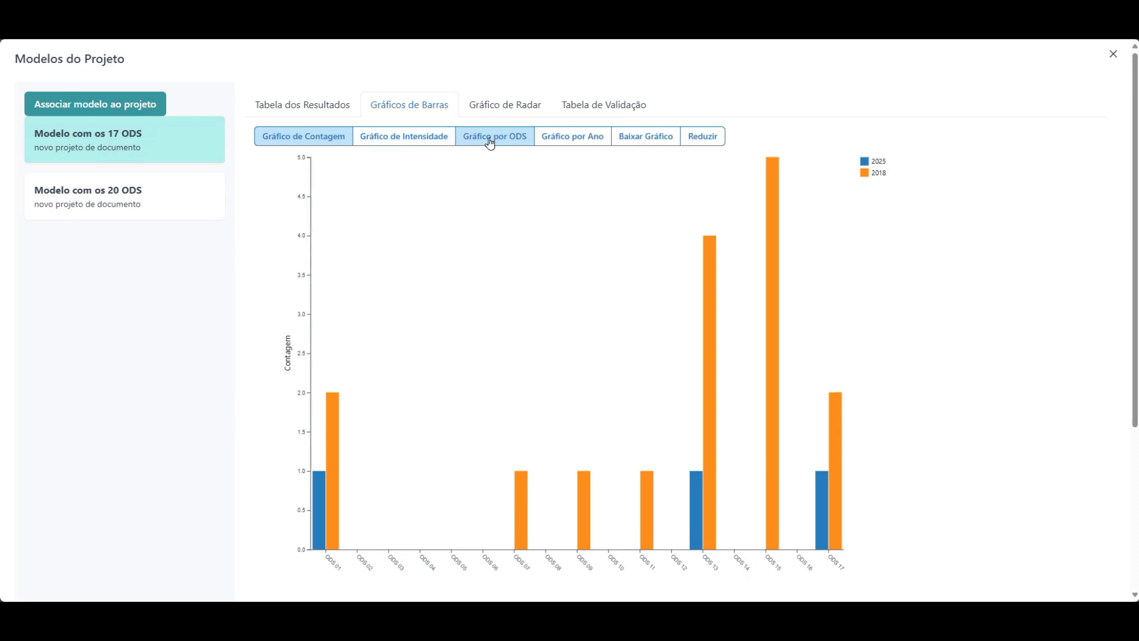
pyautogui.click(576, 142)
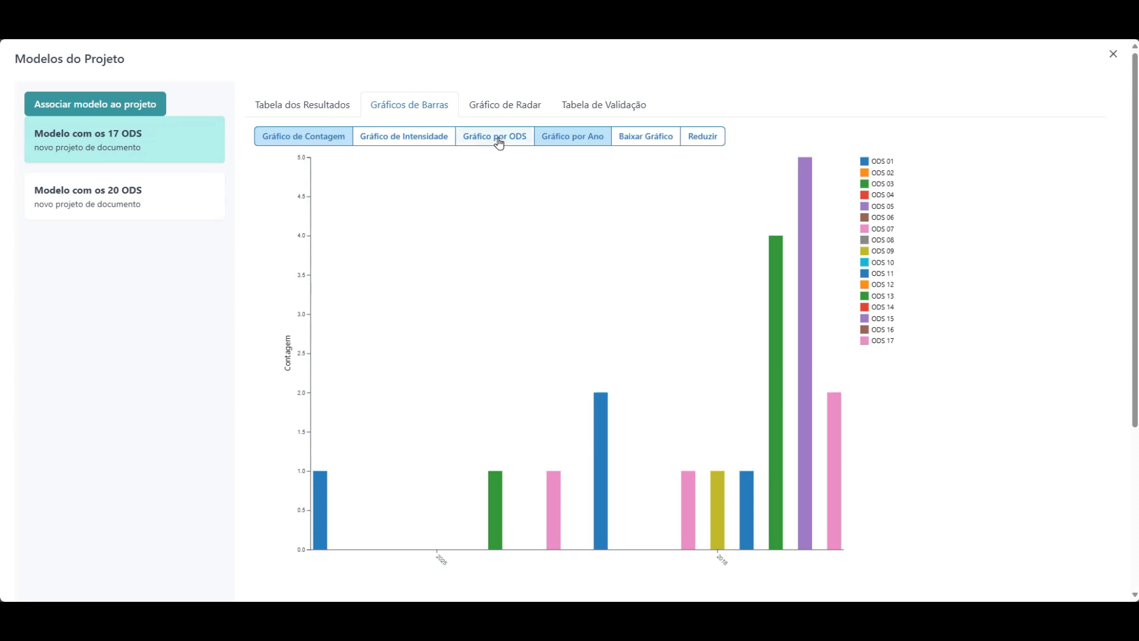
pyautogui.click(425, 141)
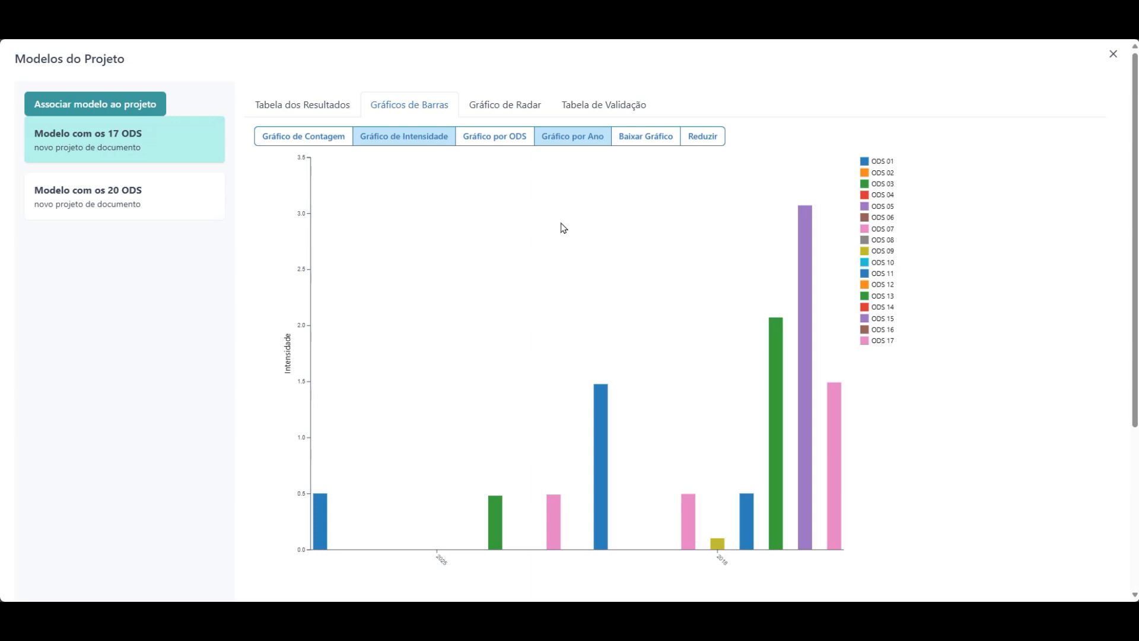
pyautogui.click(496, 138)
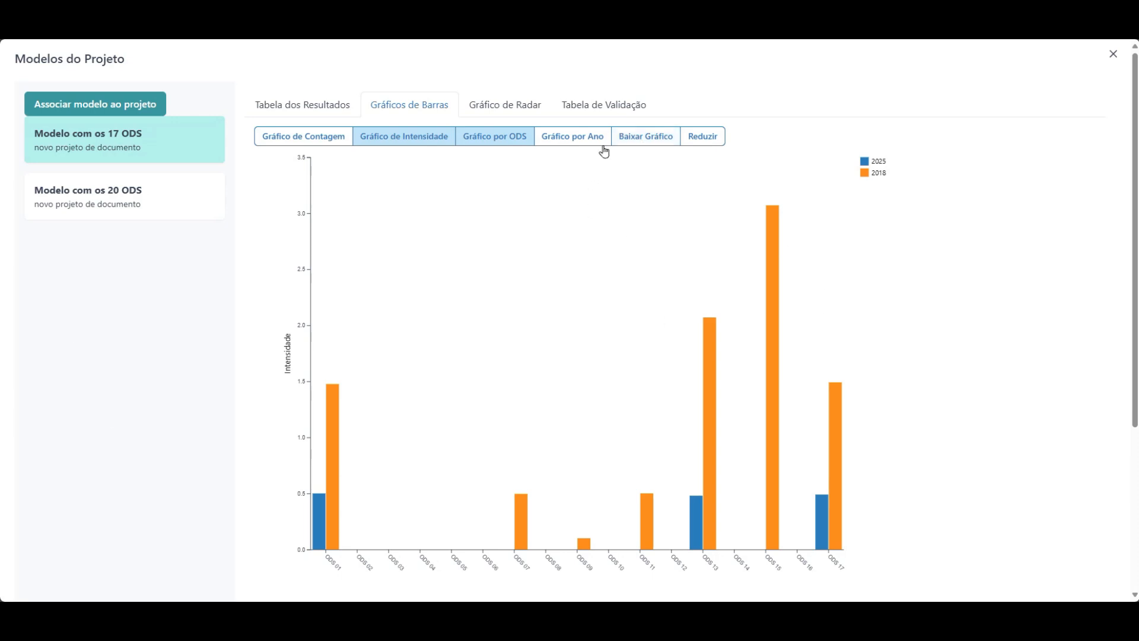
pyautogui.click(572, 137)
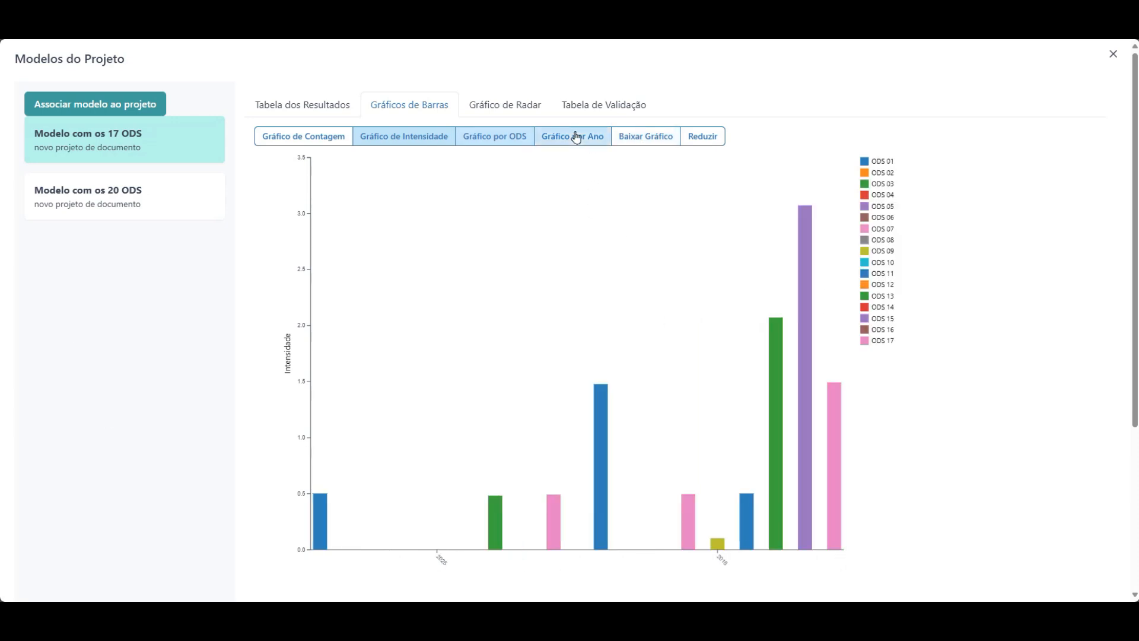
pyautogui.click(502, 108)
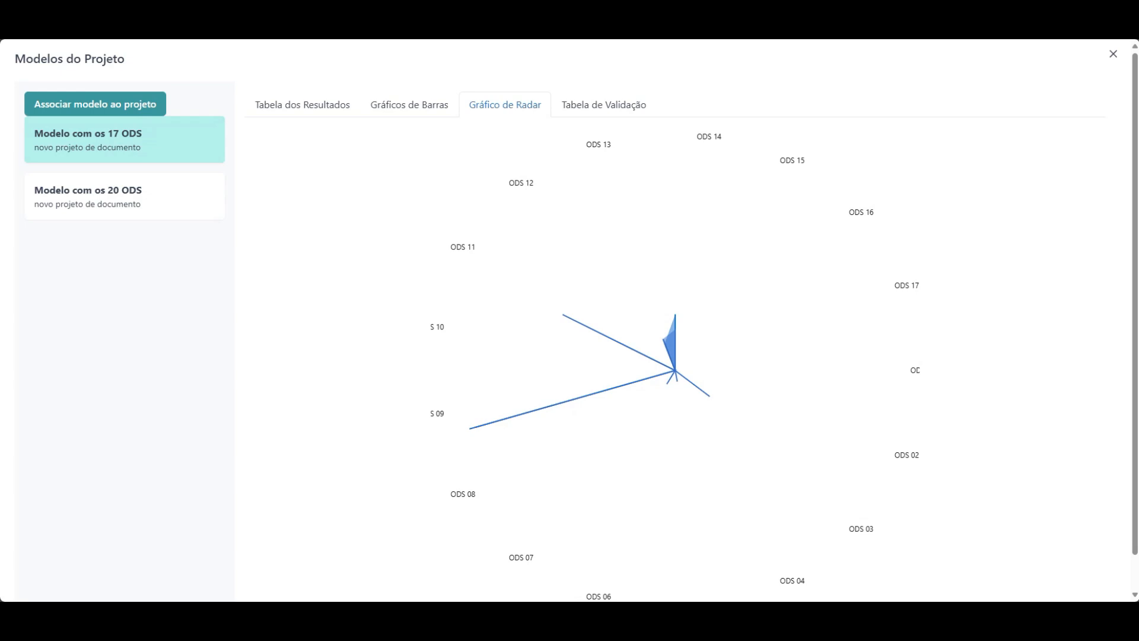
# Bring up the Tabela de Validação listing documents 687–694 with scores 'não definido'.
pyautogui.click(616, 106)
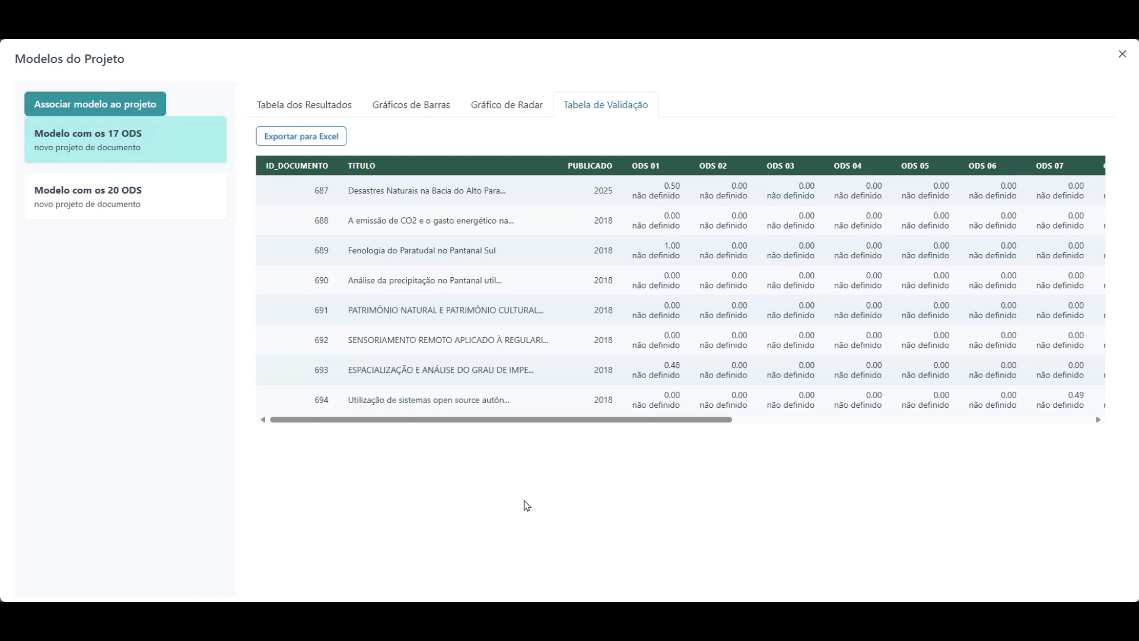
# Validate document 687: ODS-1 Concordo, ODS-10 Não concordo, ODS-11 Não sei responder.
pyautogui.doubleClick(660, 196)
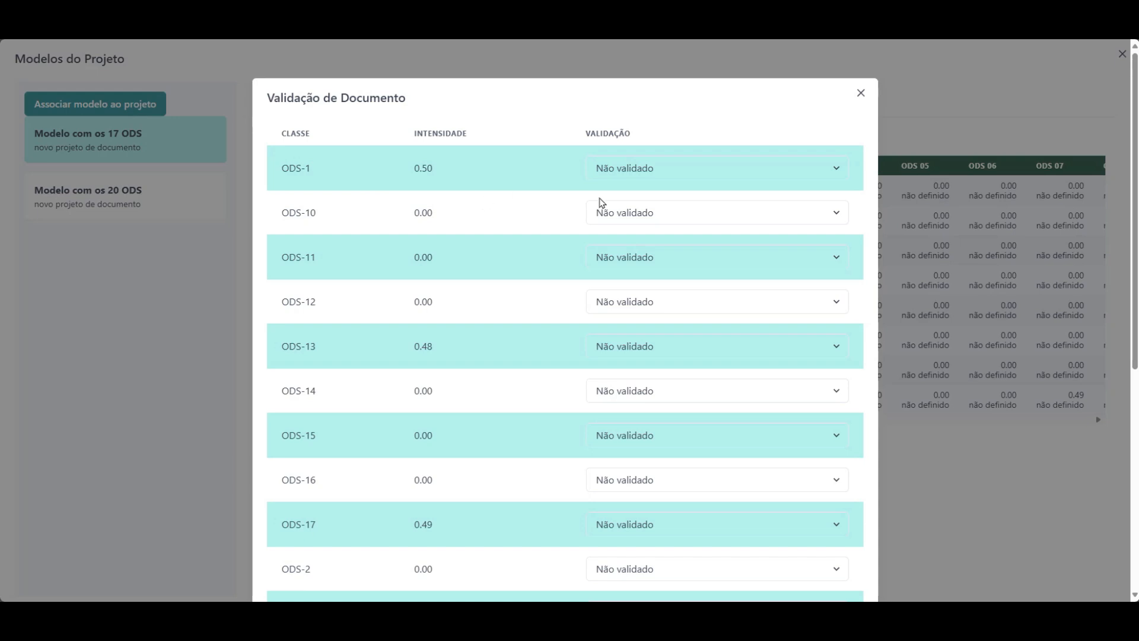
pyautogui.click(666, 175)
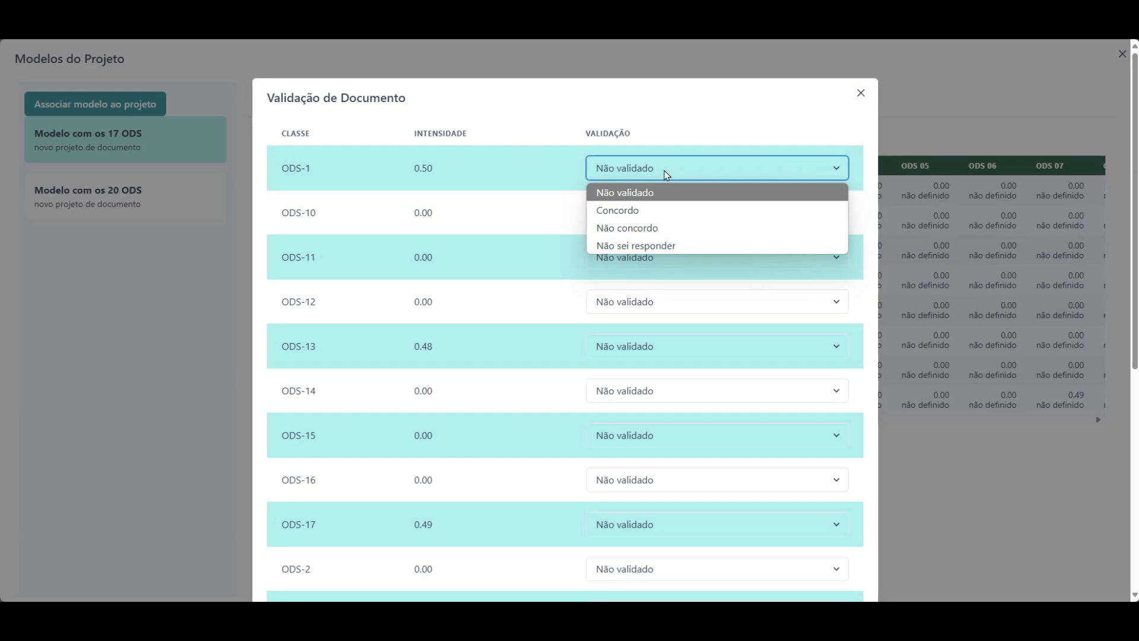
pyautogui.click(627, 212)
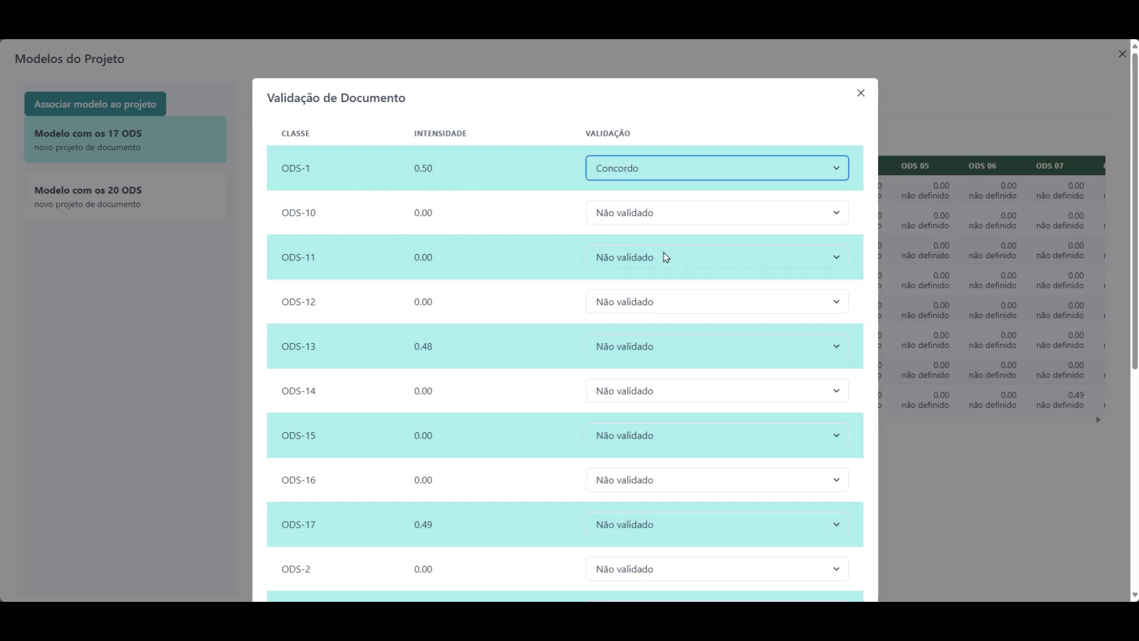
pyautogui.click(663, 214)
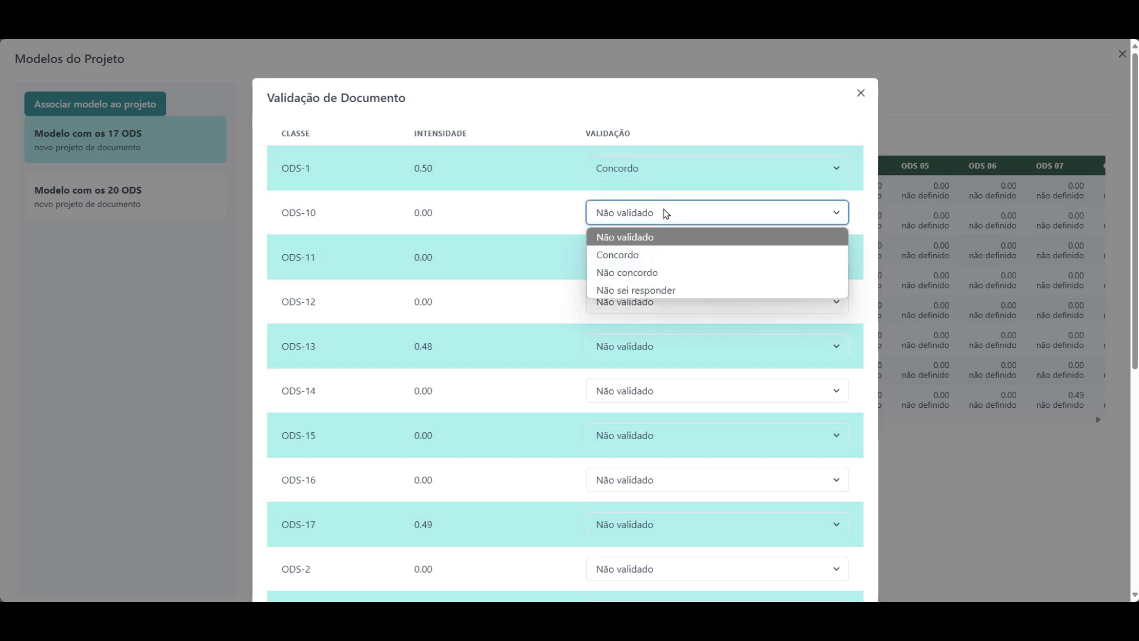
pyautogui.click(643, 274)
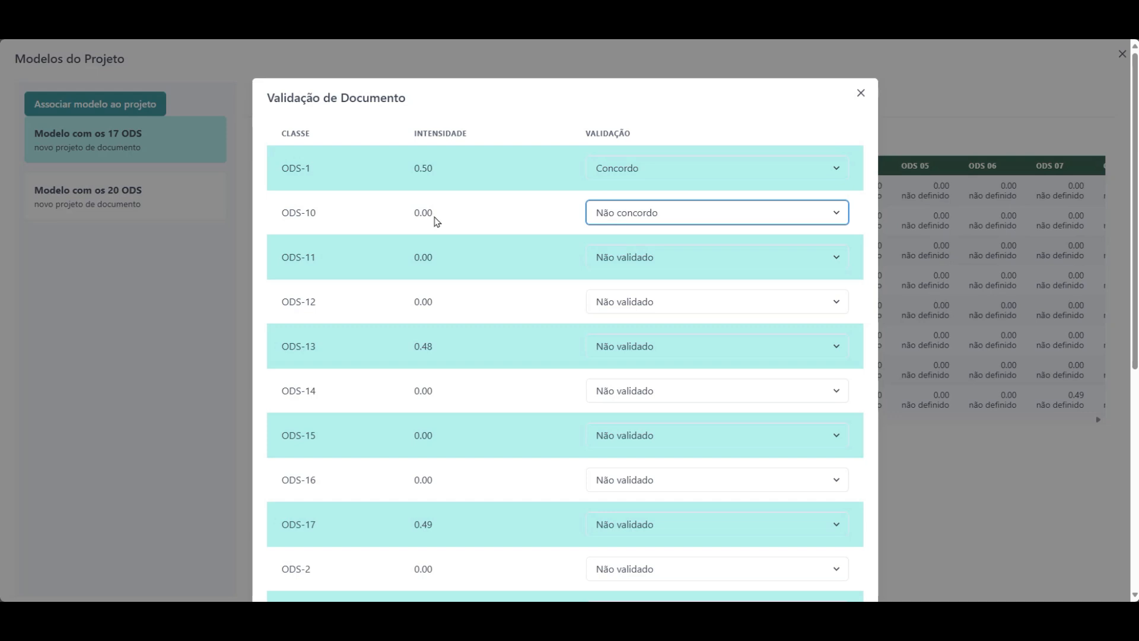
pyautogui.click(640, 259)
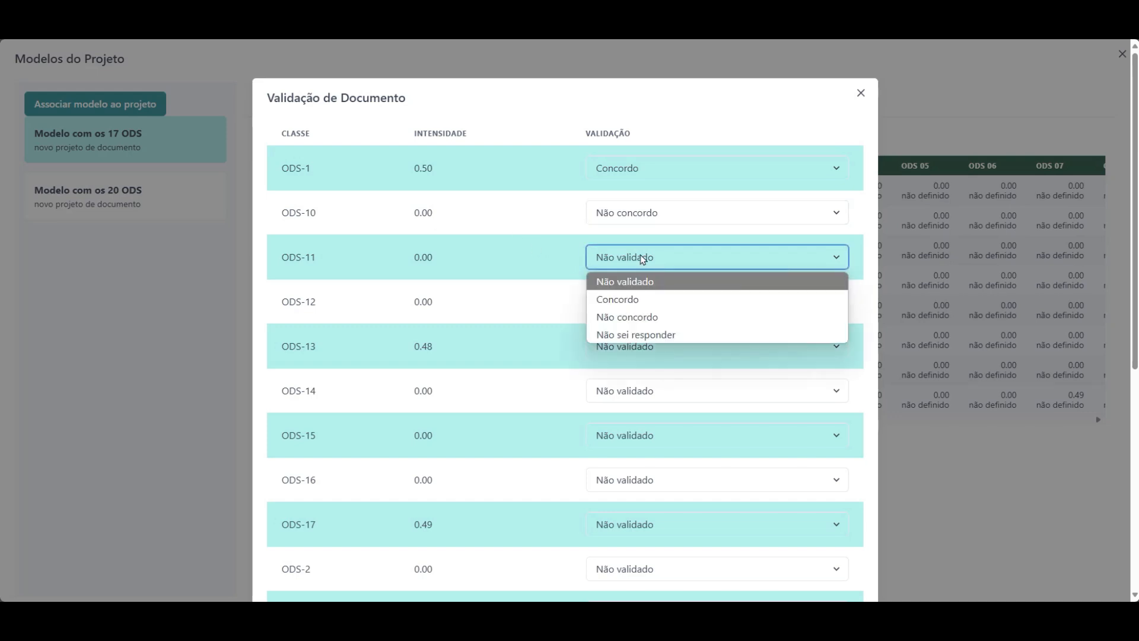
pyautogui.click(649, 336)
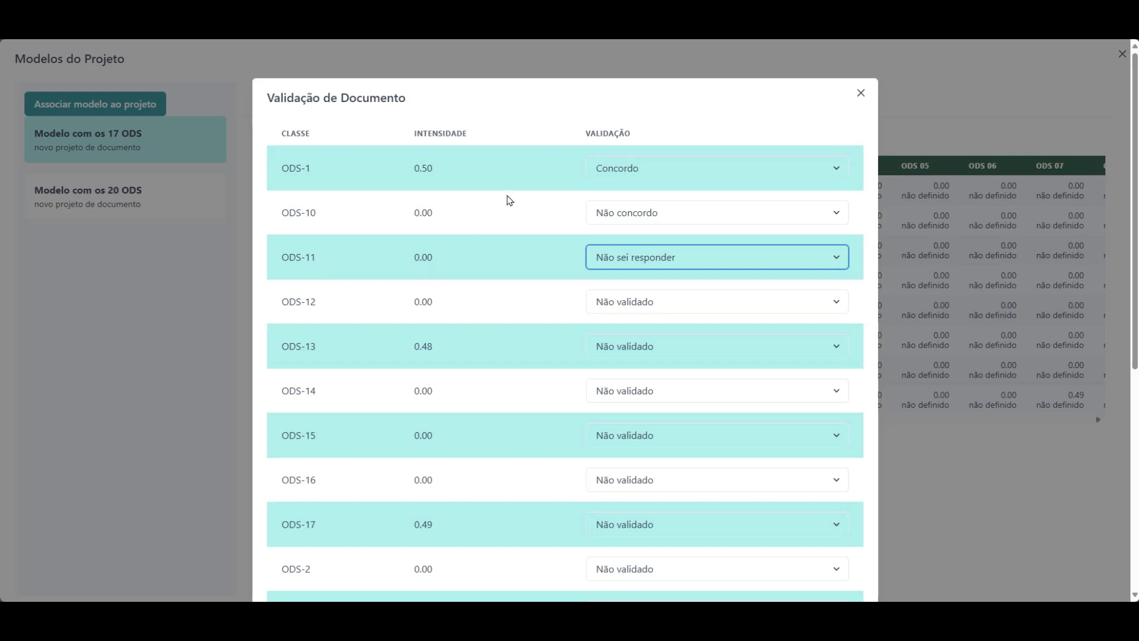
# Close the Modelos do Projeto window and return to the Home page.
pyautogui.scroll(-6, 508, 201)
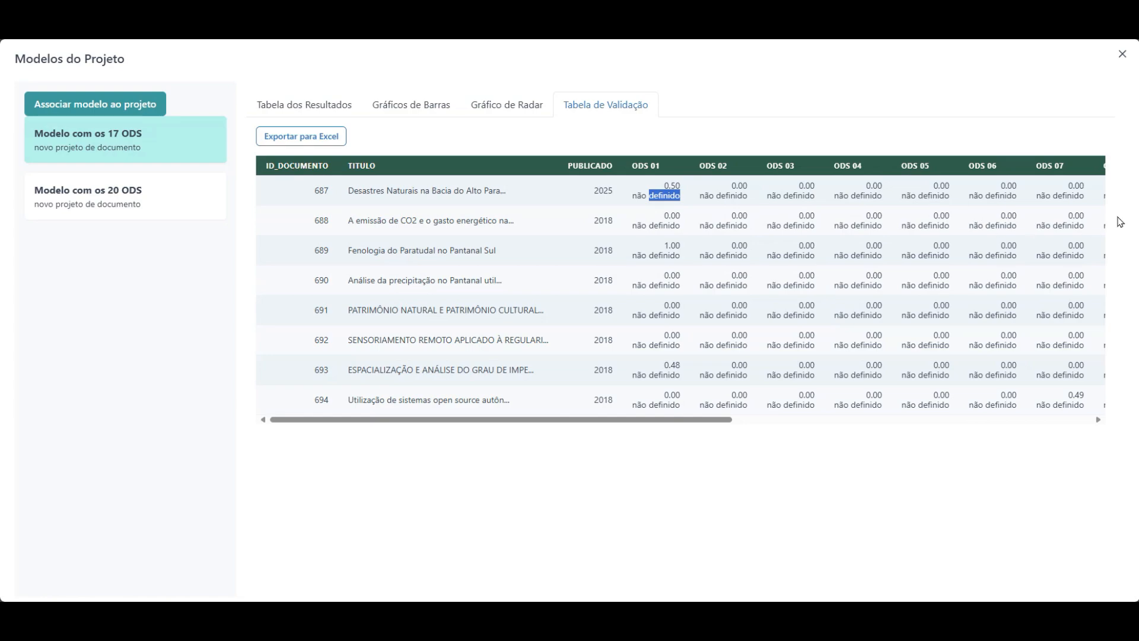
pyautogui.click(1122, 57)
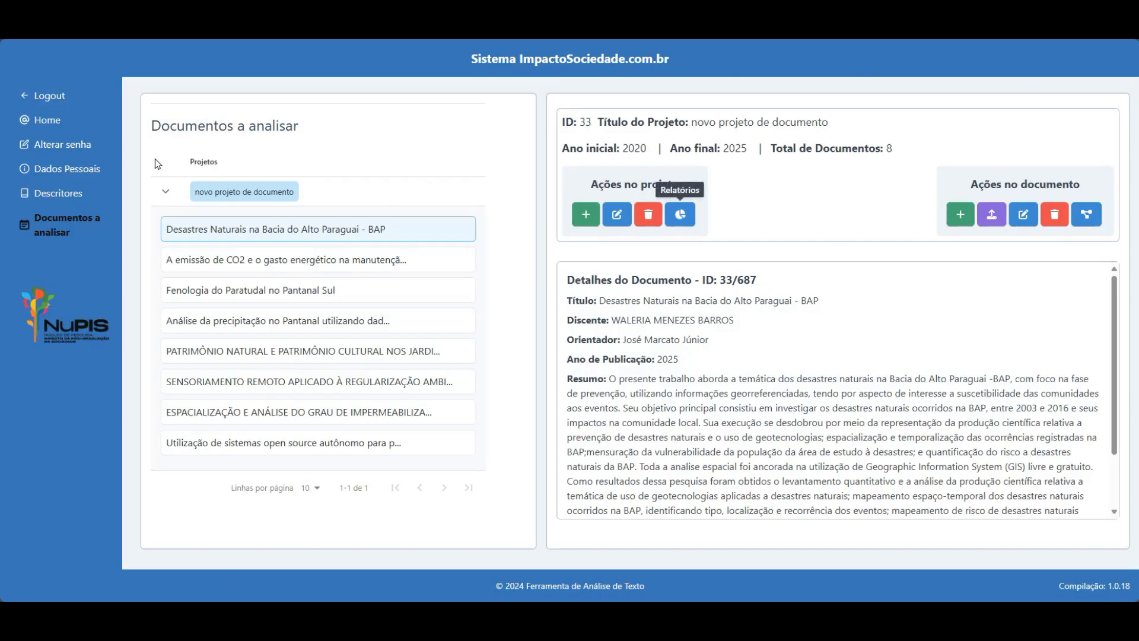
pyautogui.click(47, 120)
pyautogui.scroll(-10, 613, 269)
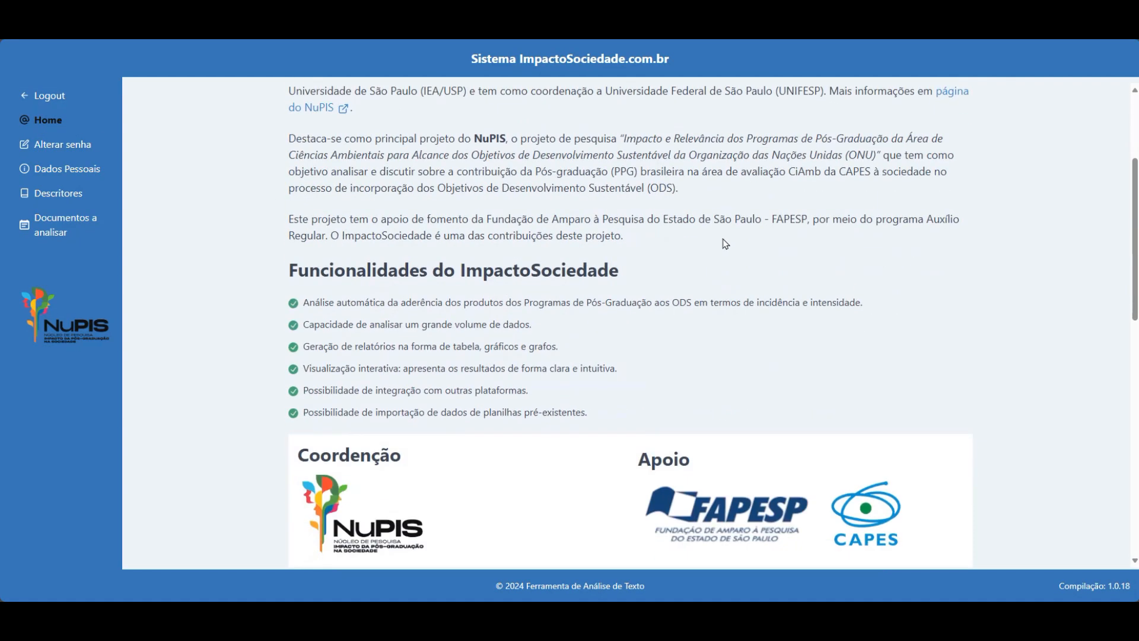